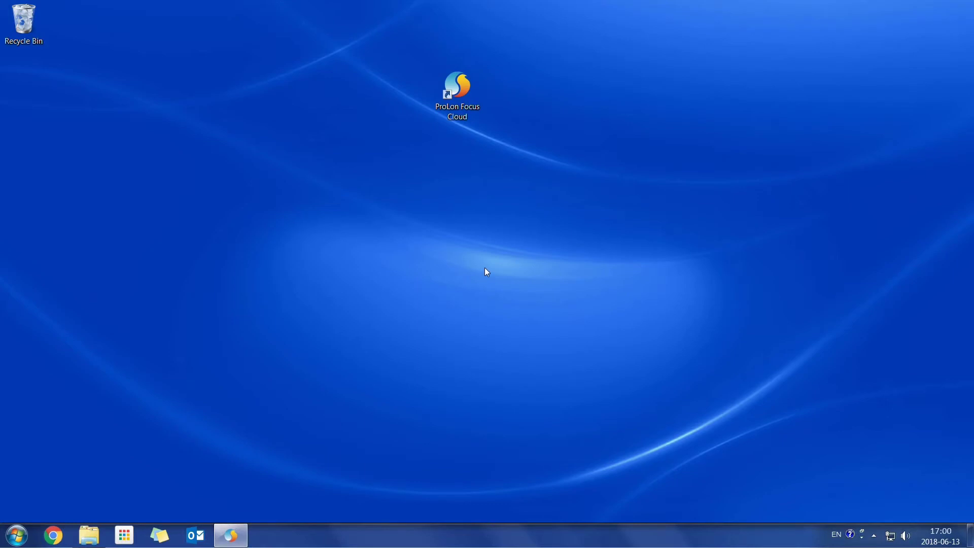
- Launch ProLon Focus Cloud from its desktop shortcut
left_click(459, 115)
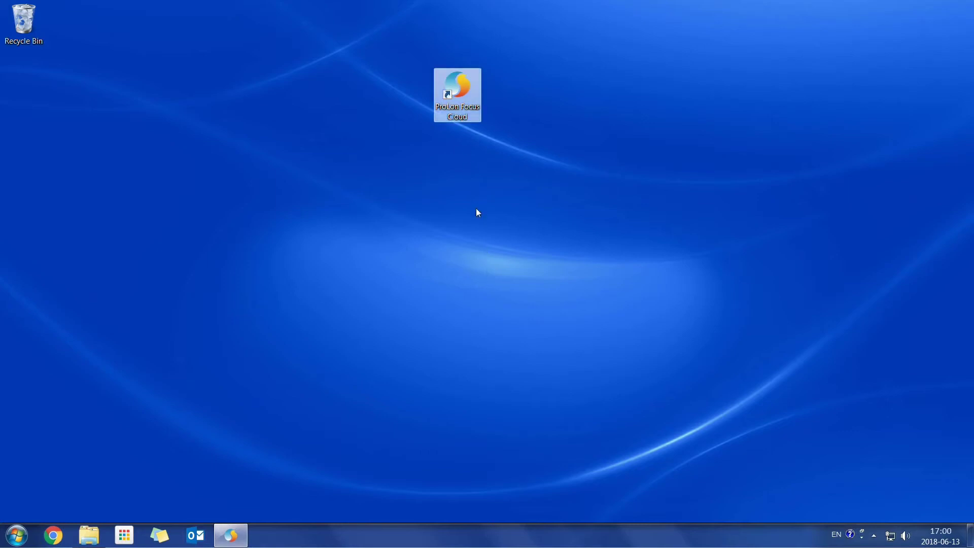
left_click(483, 274)
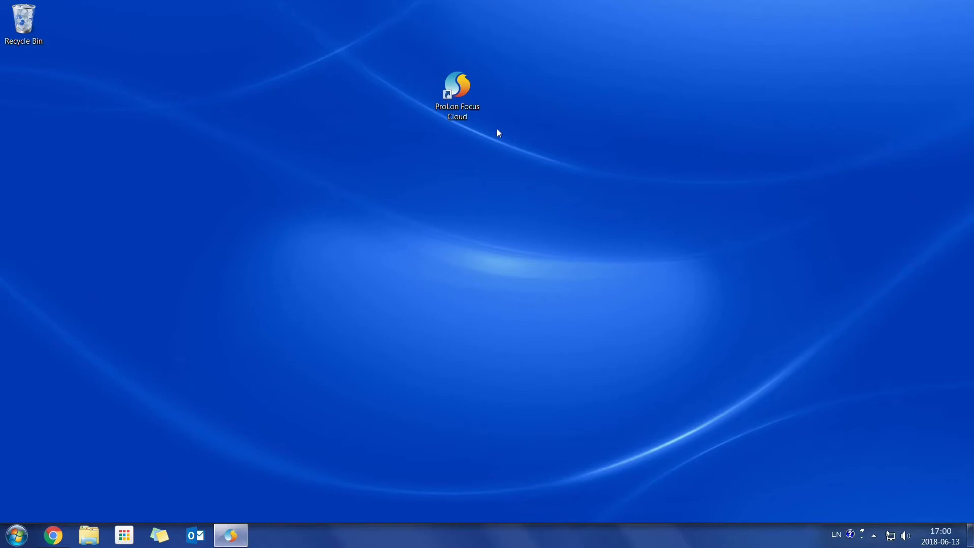
double_click(469, 94)
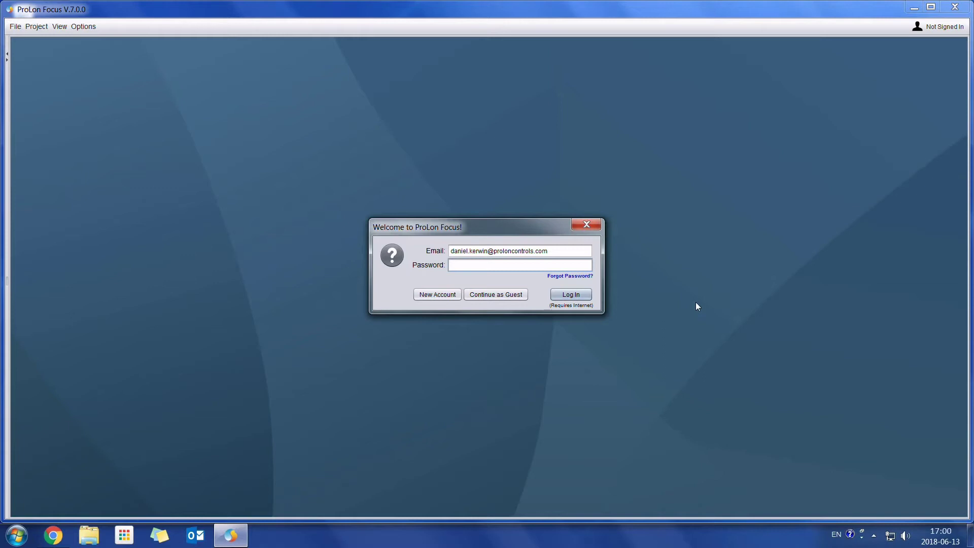
- Examine the unit system and time format options in the new account form, then cancel account creation
left_click(435, 297)
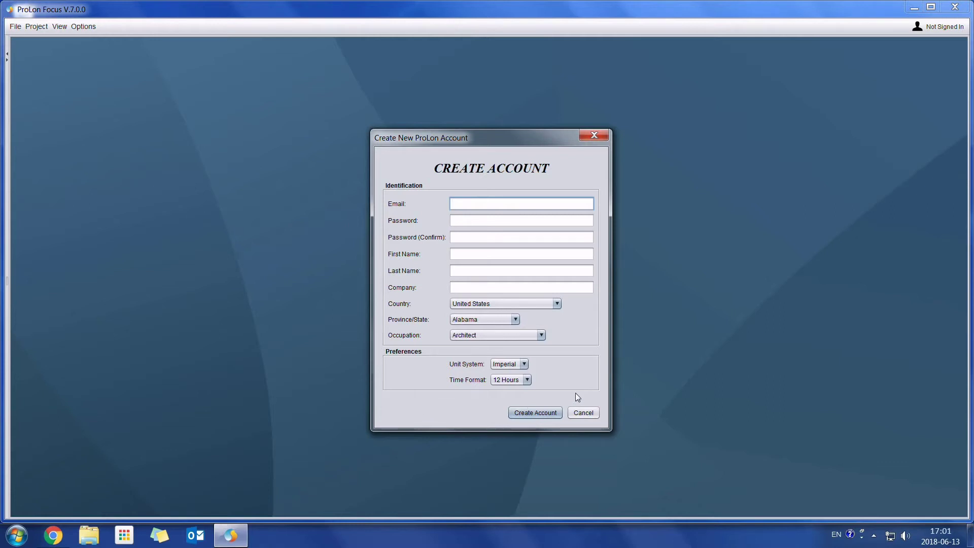
left_click(520, 365)
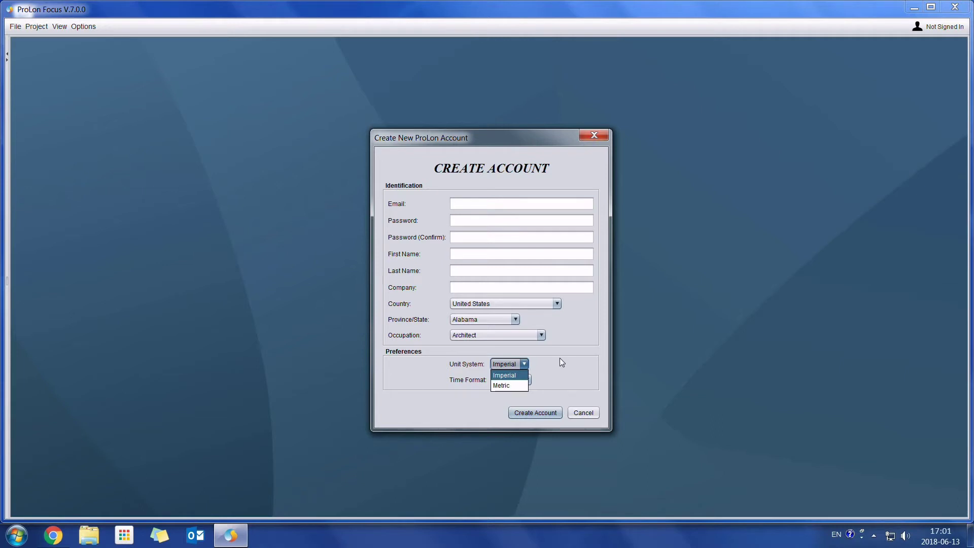
left_click(559, 358)
left_click(526, 381)
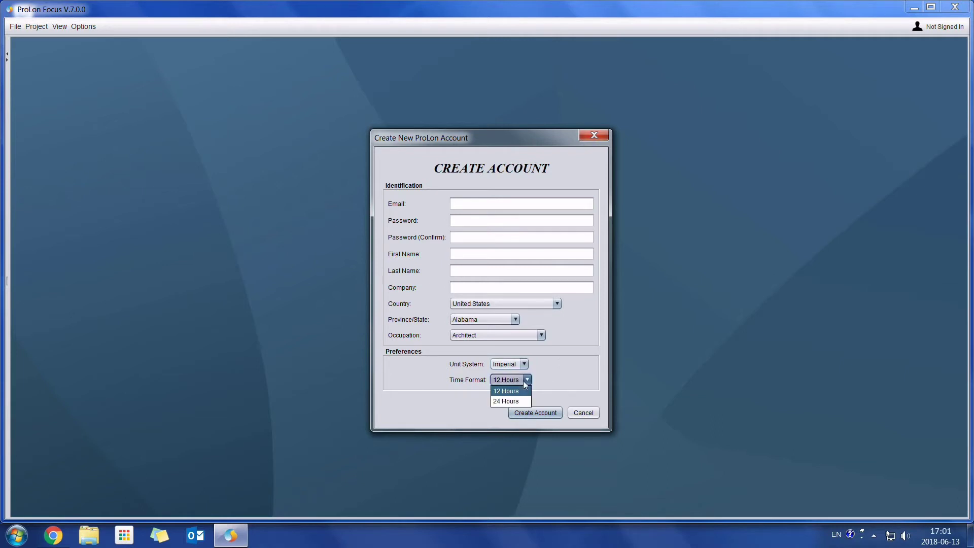
left_click(582, 364)
left_click(587, 412)
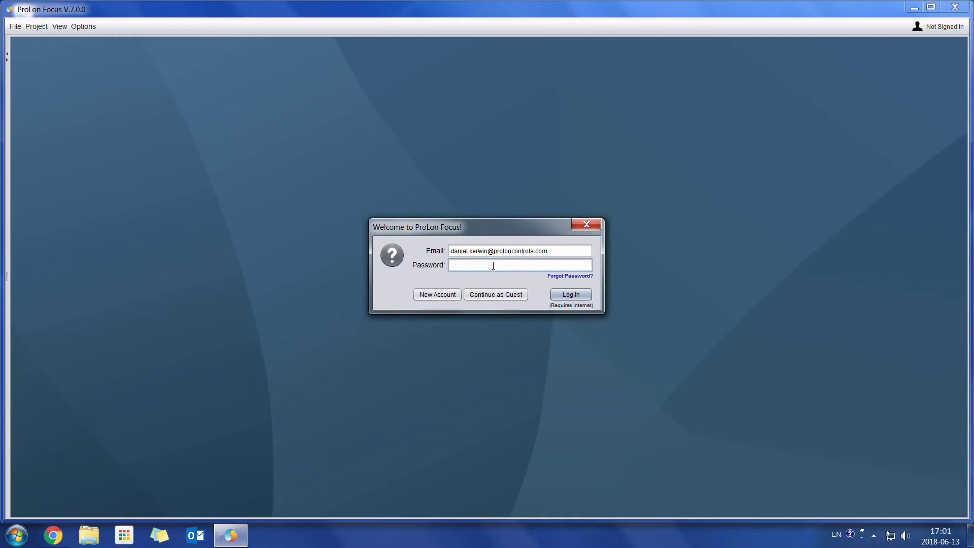
- Log in by entering the account password and create a new project
type("*********")
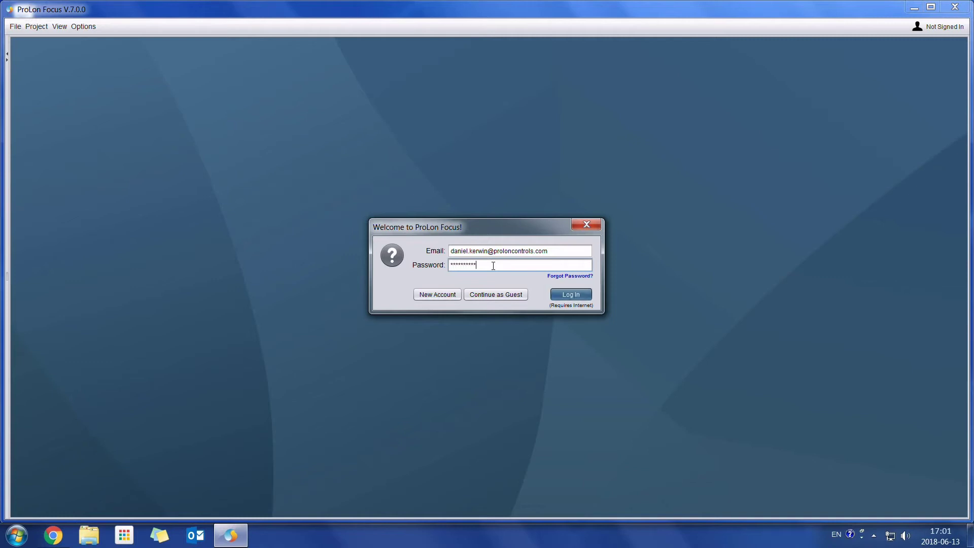
key("Return")
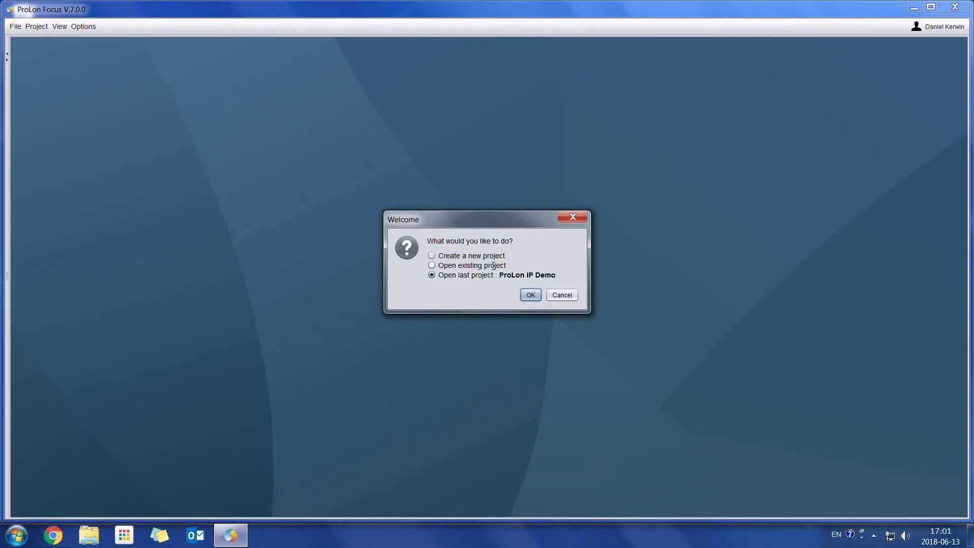
left_click(486, 259)
left_click(531, 296)
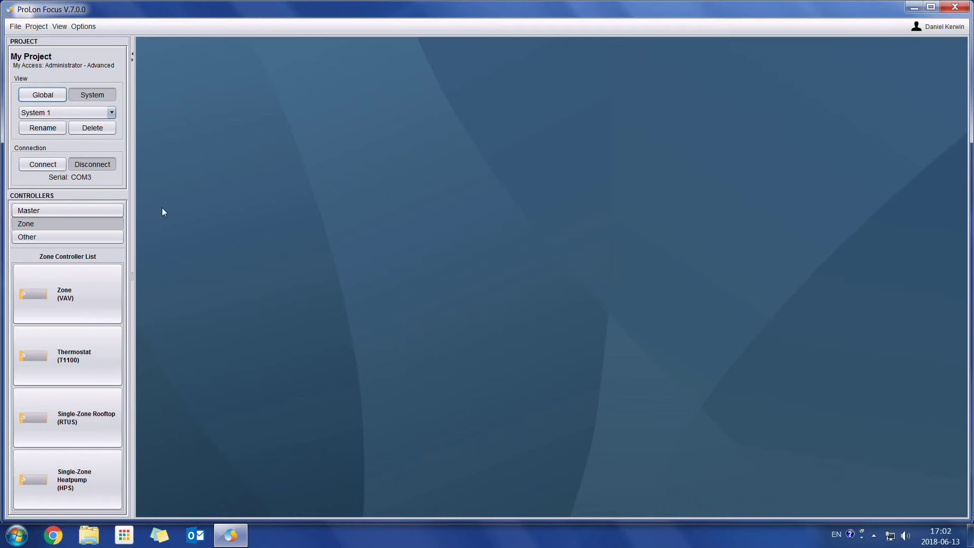
- Browse the available Master, Zone and Other controller types
left_click(108, 211)
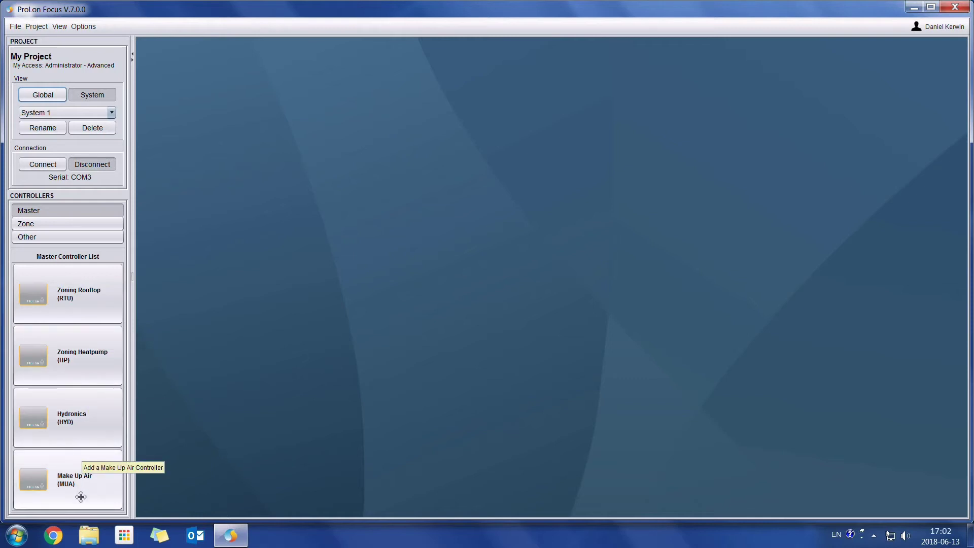
left_click(103, 229)
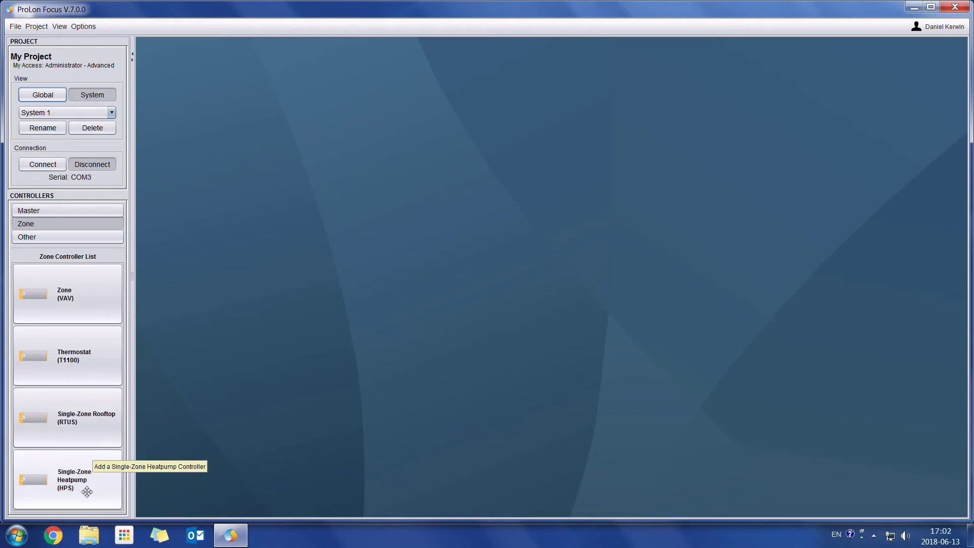
left_click(95, 240)
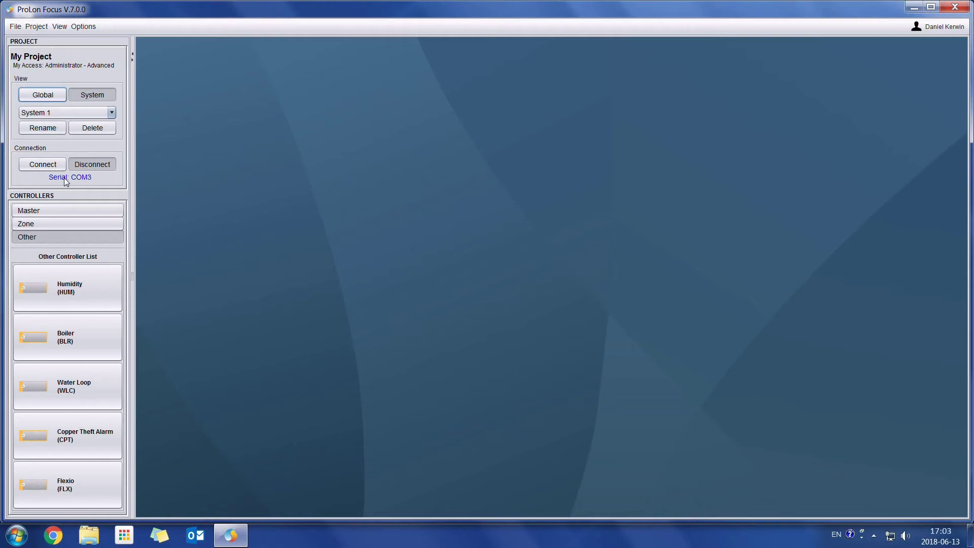
- Open the project's connection settings with the Serial type and examine the available serial ports
left_click(64, 178)
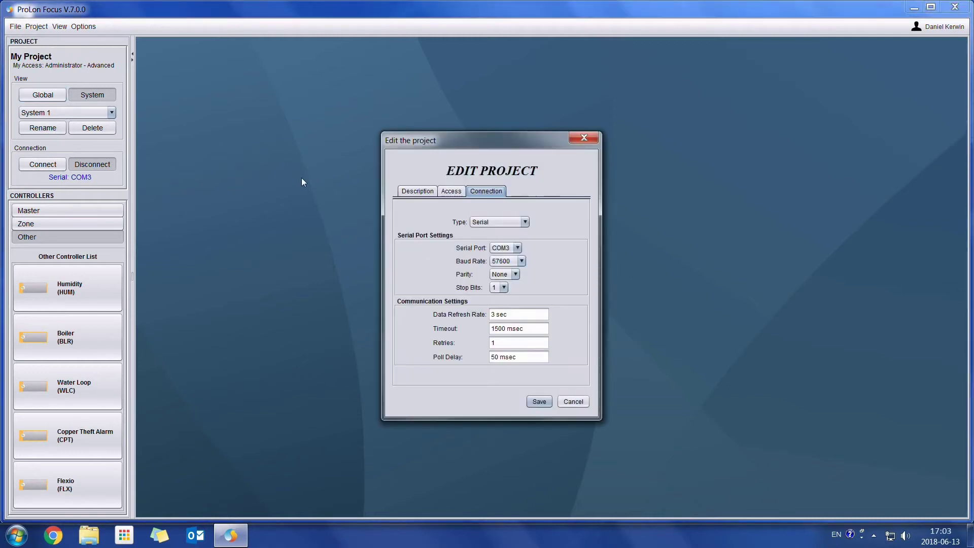
left_click(525, 222)
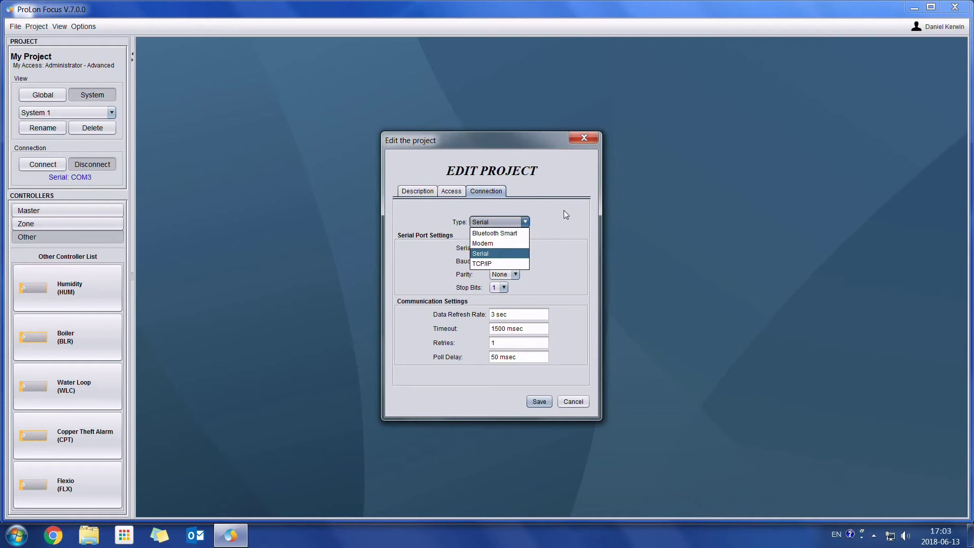
left_click(500, 253)
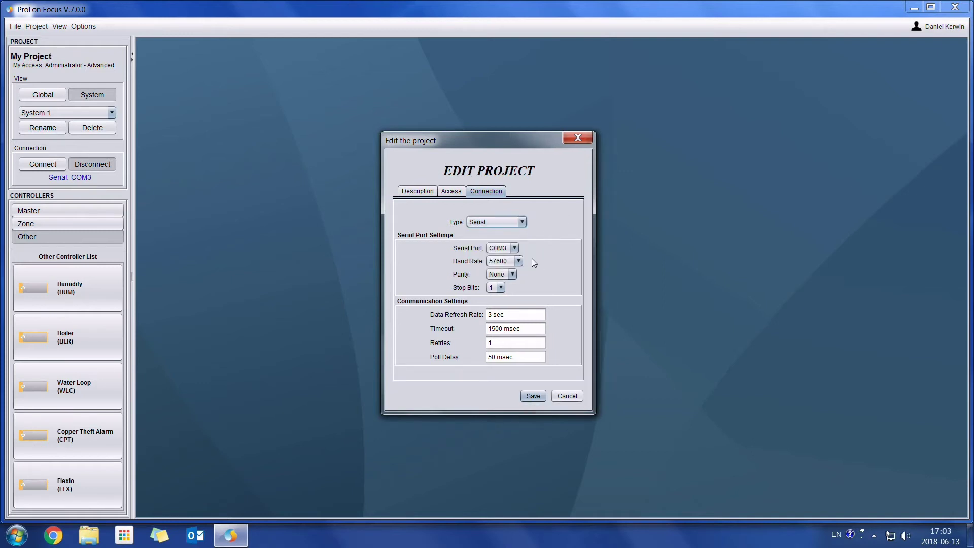
left_click(514, 248)
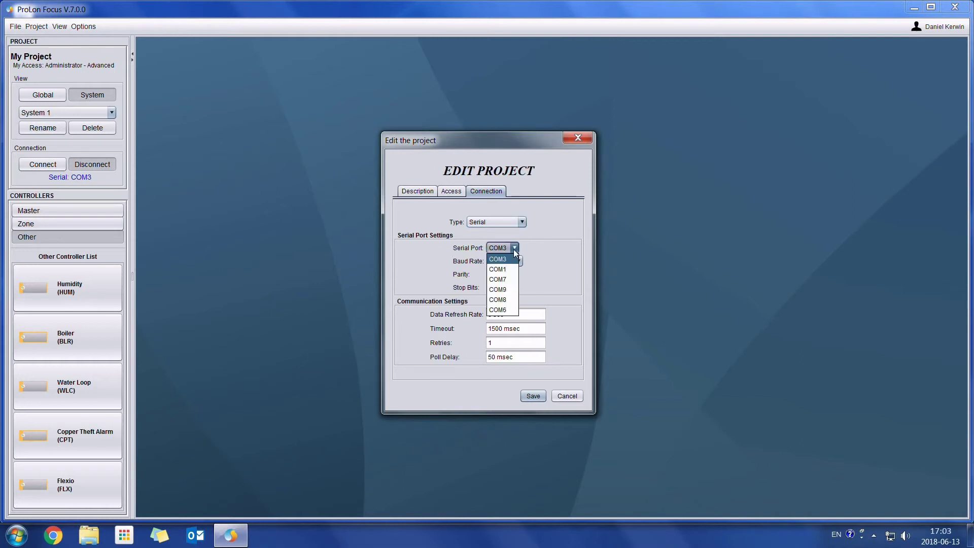
left_click(551, 242)
- Switch the project connection type to TCP/IP and examine its internal and external IP fields
left_click(521, 222)
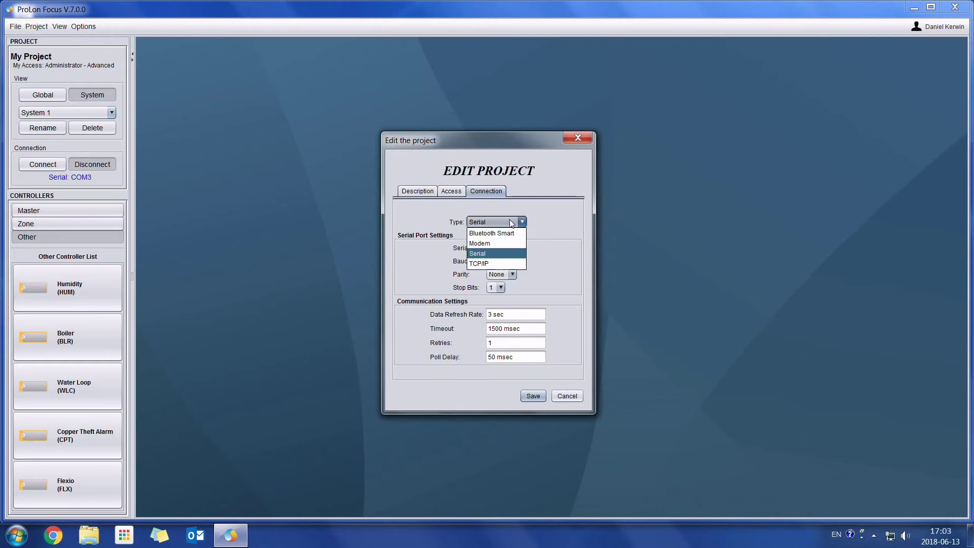
left_click(516, 263)
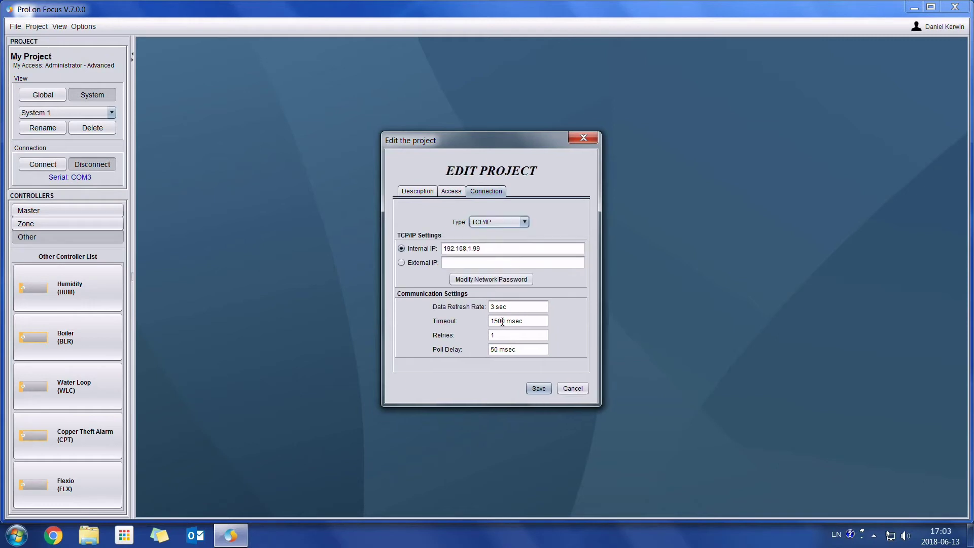
left_click(494, 250)
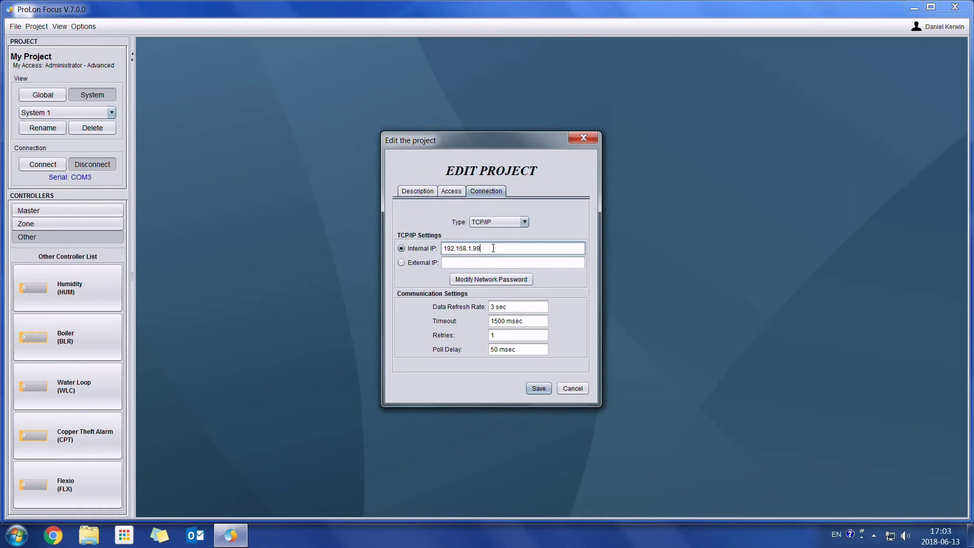
left_click(491, 263)
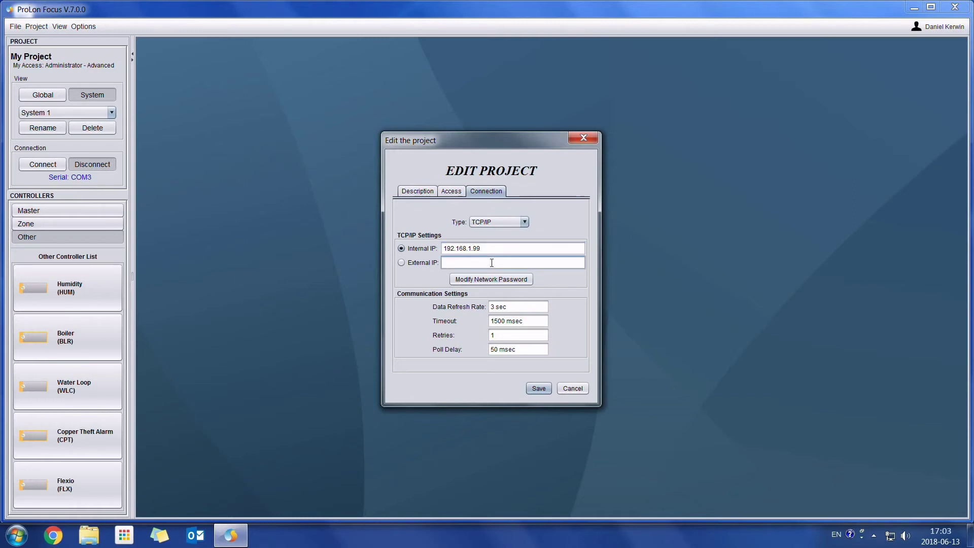
left_click(494, 250)
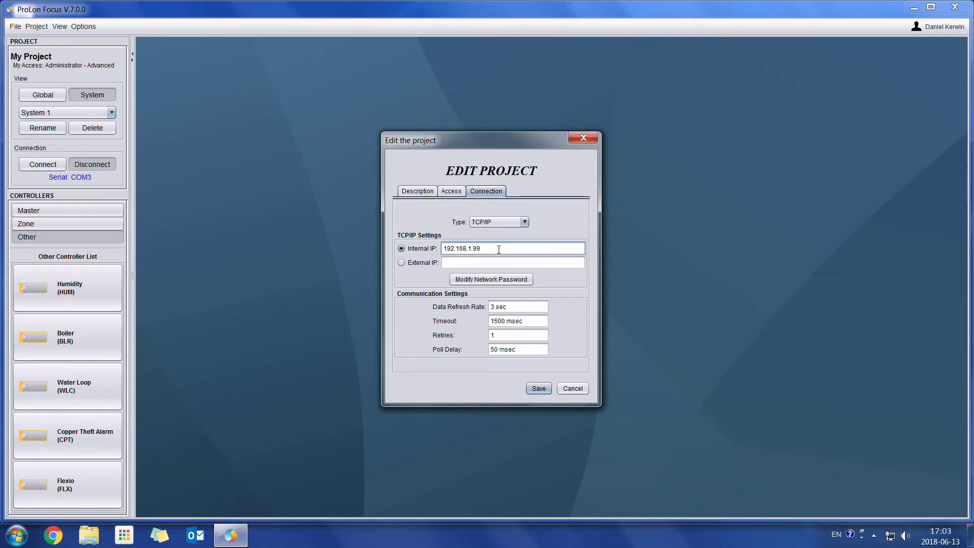
triple_click(485, 249)
left_click(486, 249)
left_click(484, 262)
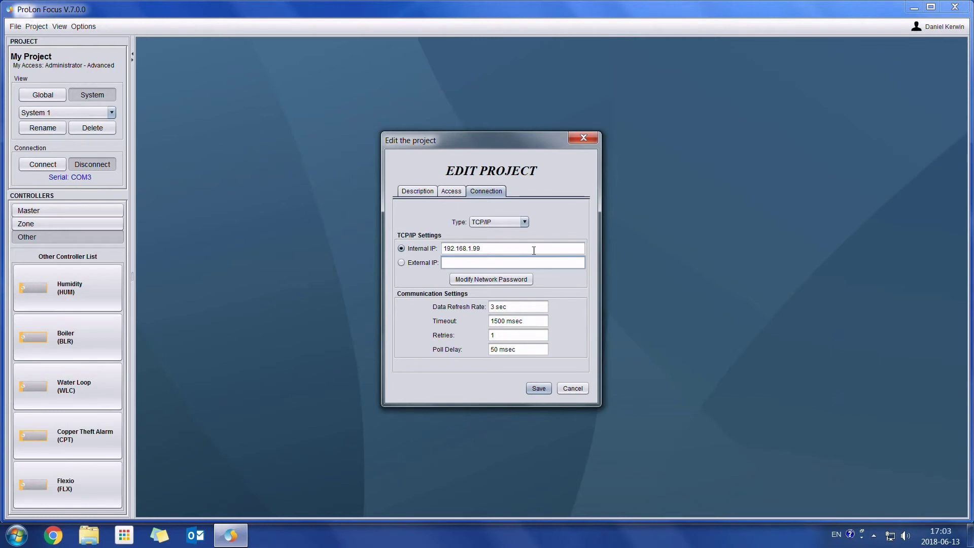
- Preview the connection settings offered for the Modem and Bluetooth Smart types
left_click(524, 223)
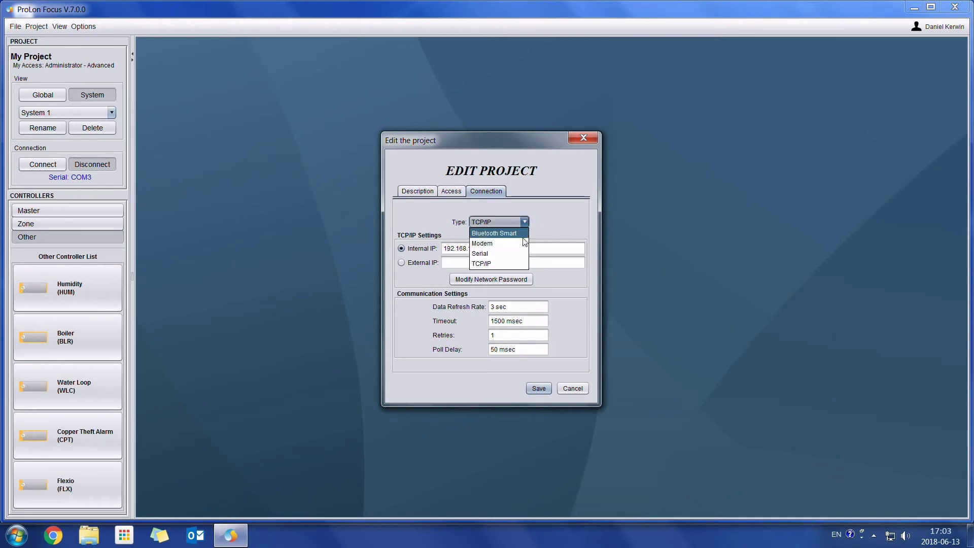
left_click(510, 244)
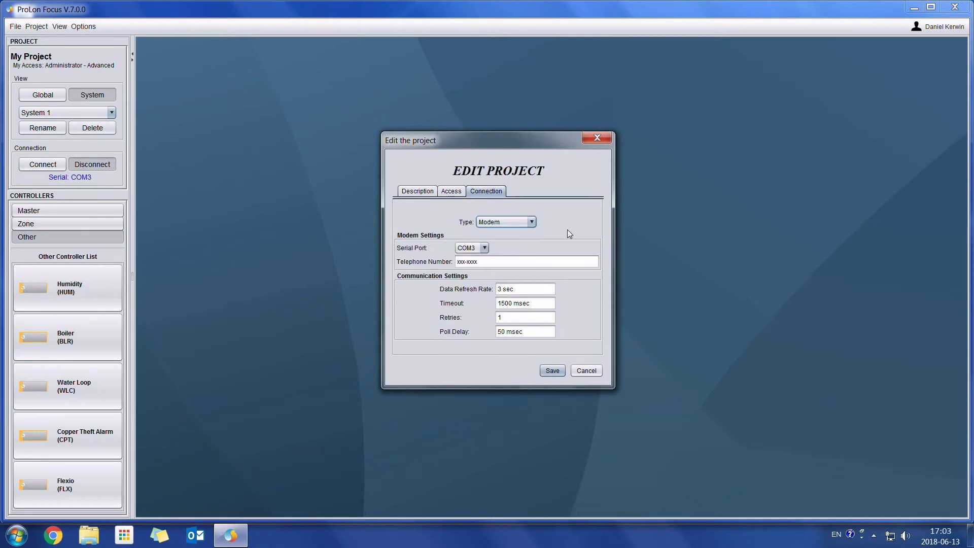
left_click(516, 223)
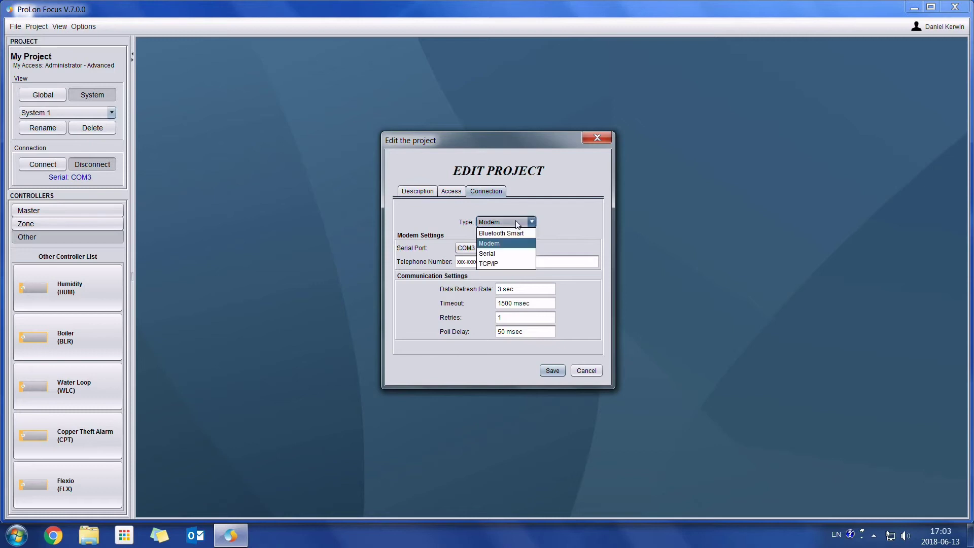
left_click(522, 233)
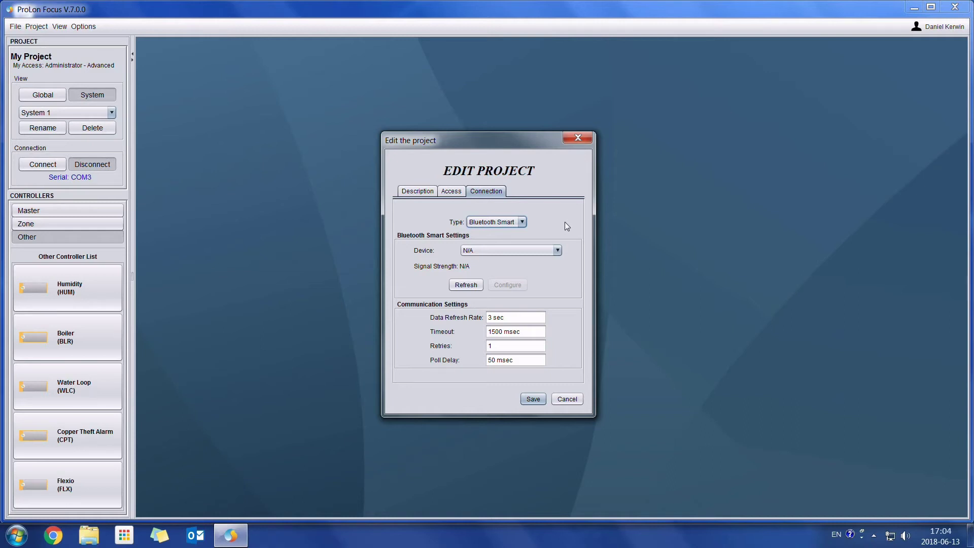
- Save a TCP/IP connection with internal IP 192.168.214.14 and connect the project to it
left_click(522, 222)
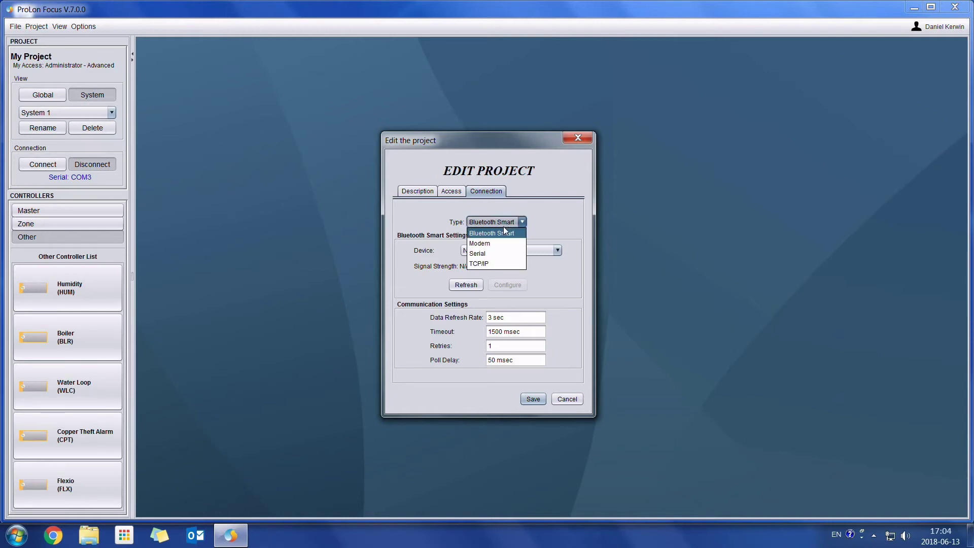
left_click(497, 263)
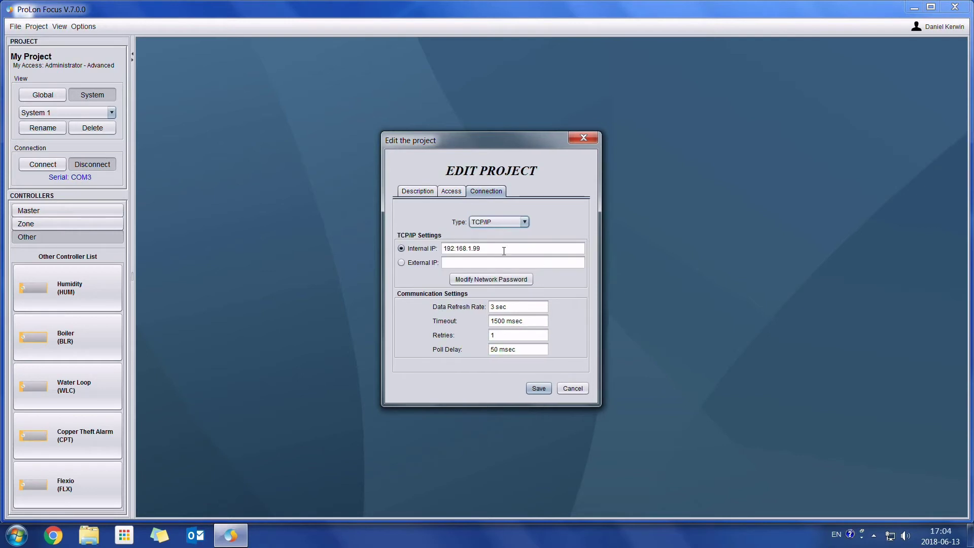
left_click(499, 249)
left_click_drag(500, 249, 468, 249)
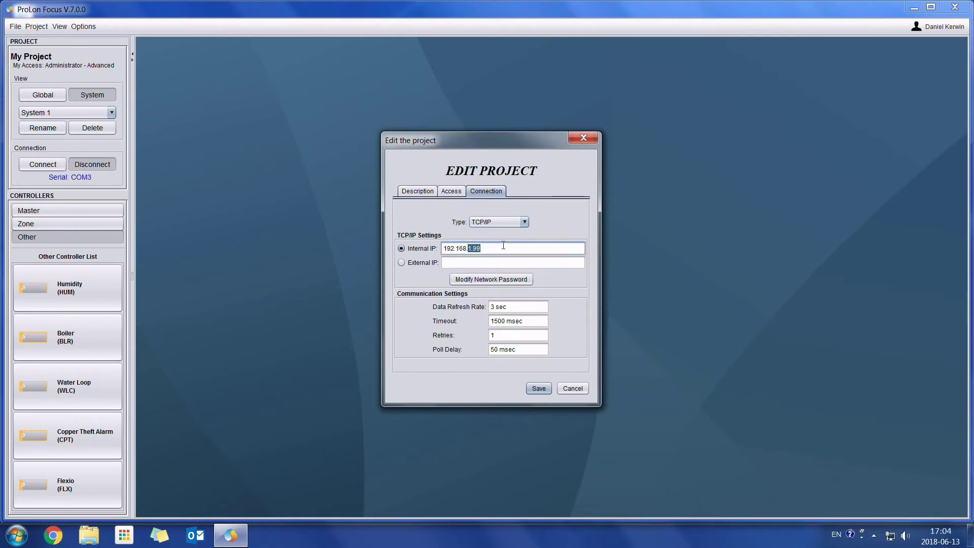
type("214.14")
left_click(537, 389)
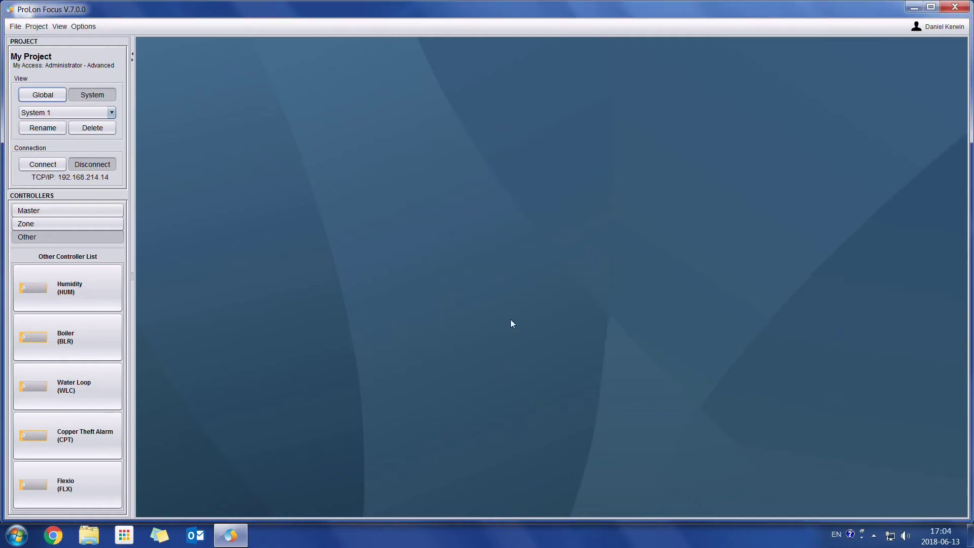
left_click(42, 166)
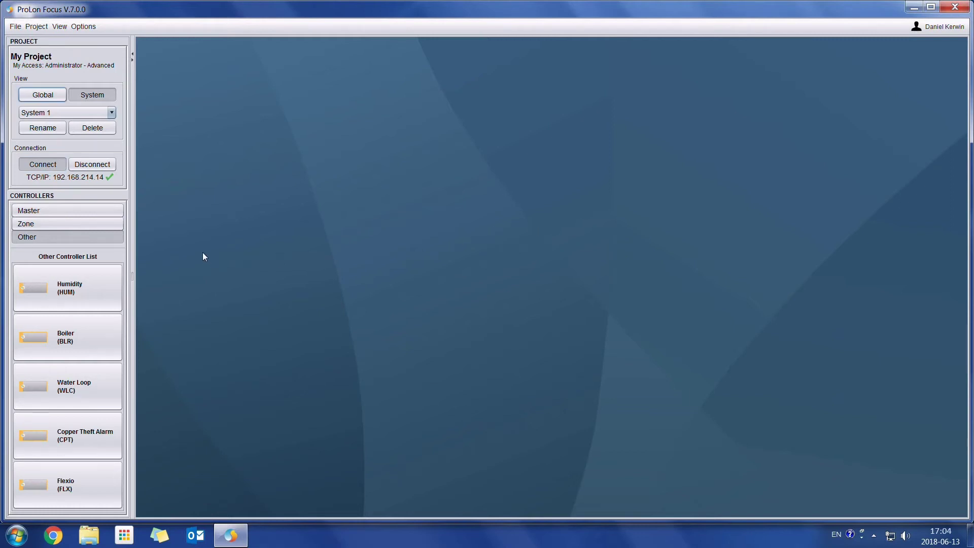
- Add a Zoning Rooftop (RTU) master controller at device address 10
left_click(46, 213)
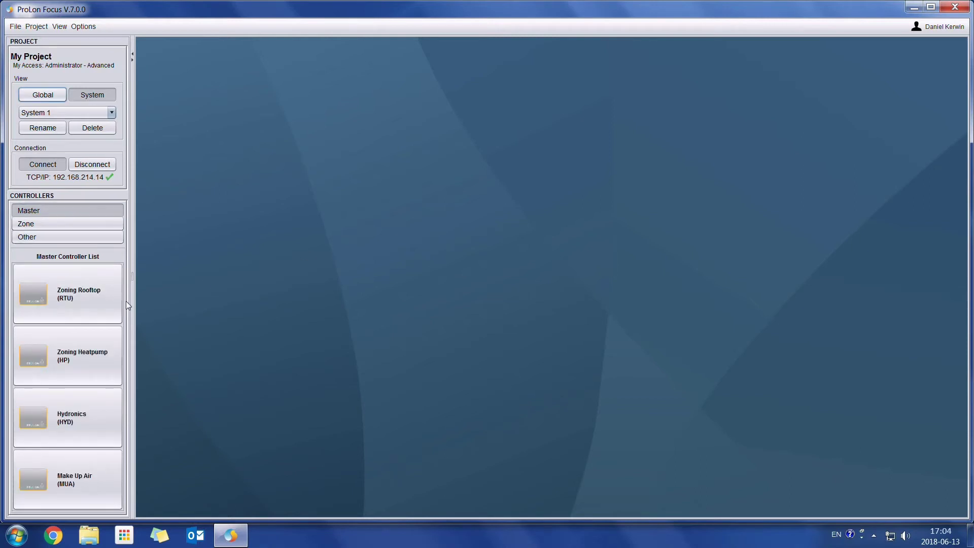
mouse_move(70, 297)
left_mouse_down()
mouse_move(209, 260)
mouse_move(456, 109)
mouse_move(192, 255)
mouse_move(73, 299)
left_mouse_up()
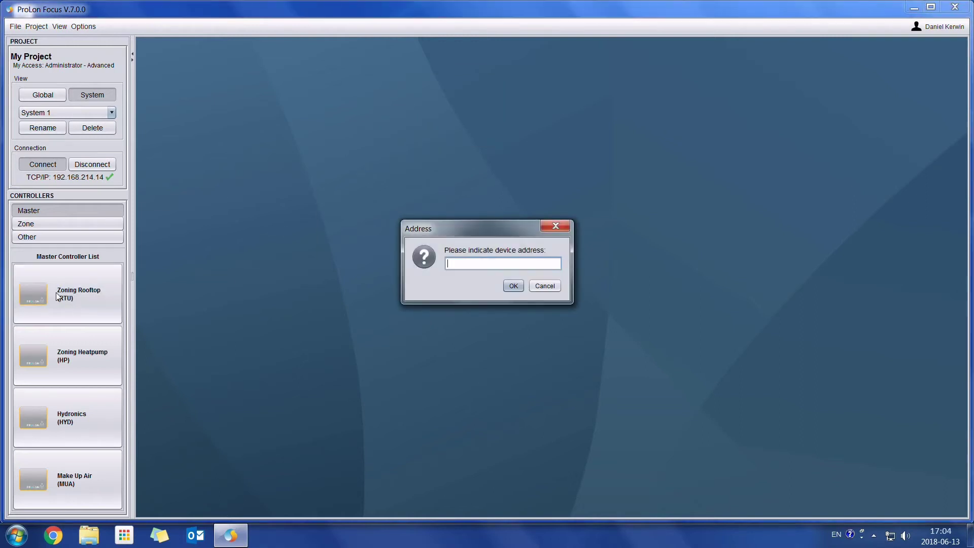
type("10")
key("Return")
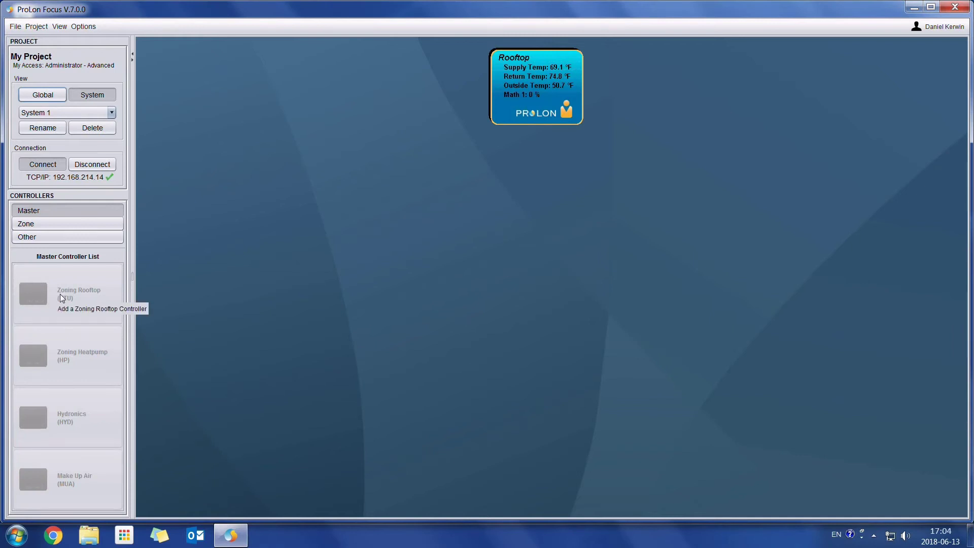
- Get the device list from the Rooftop controller to add its networked controllers to System 1
right_click(556, 110)
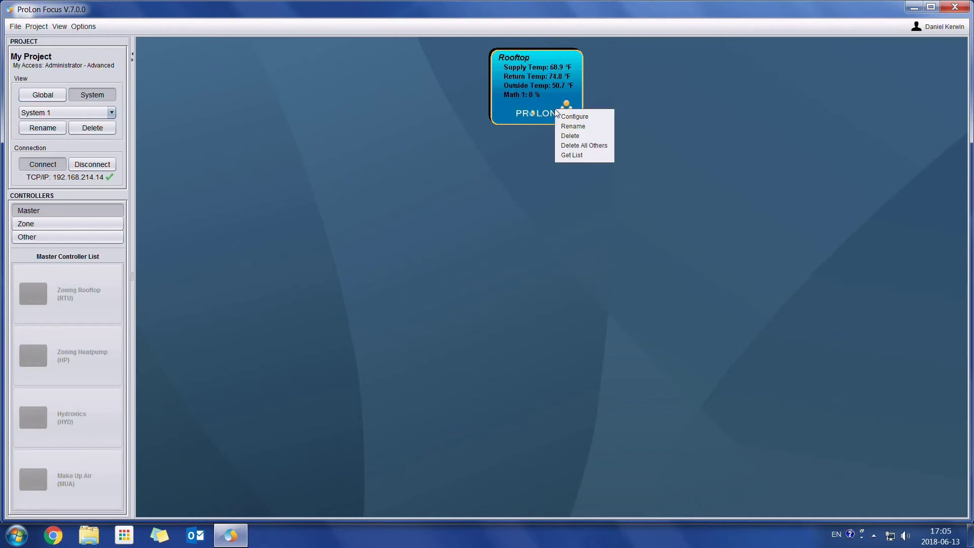
left_click(596, 155)
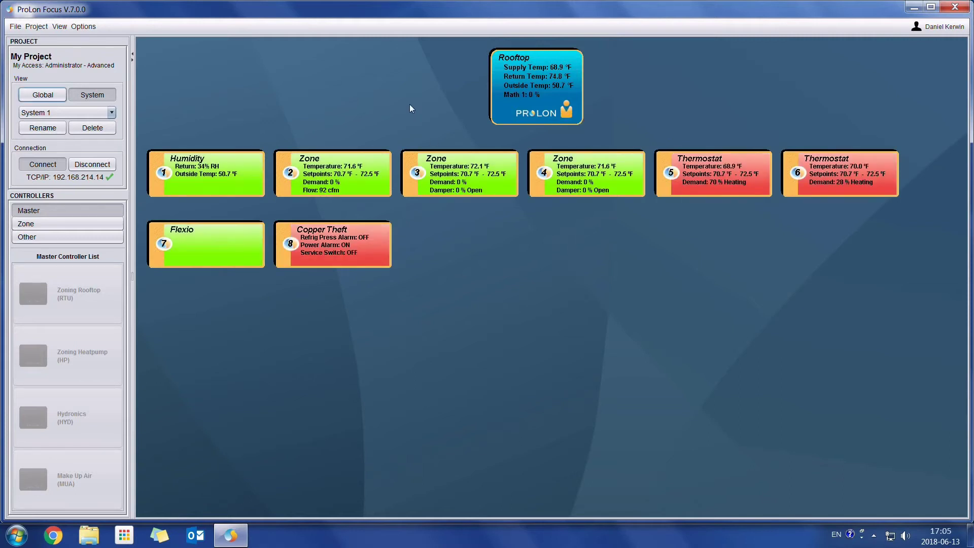
- Edit the project's description and change its name to Building ABC
left_click(37, 26)
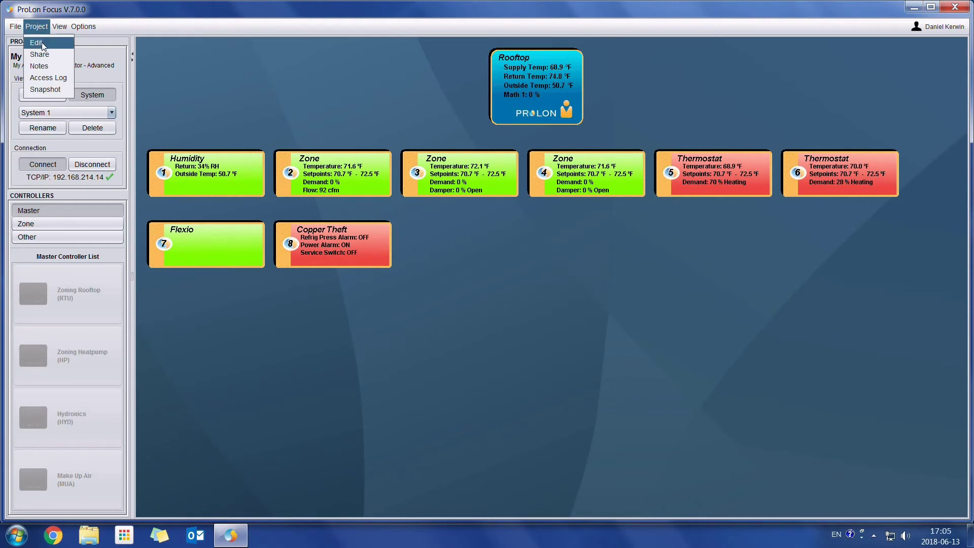
left_click(37, 43)
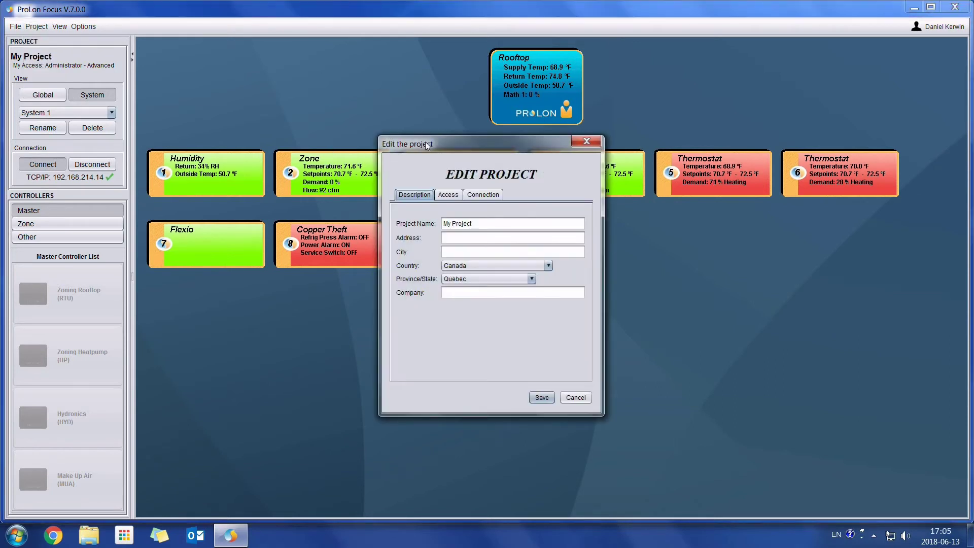
left_click_drag(426, 142, 473, 213)
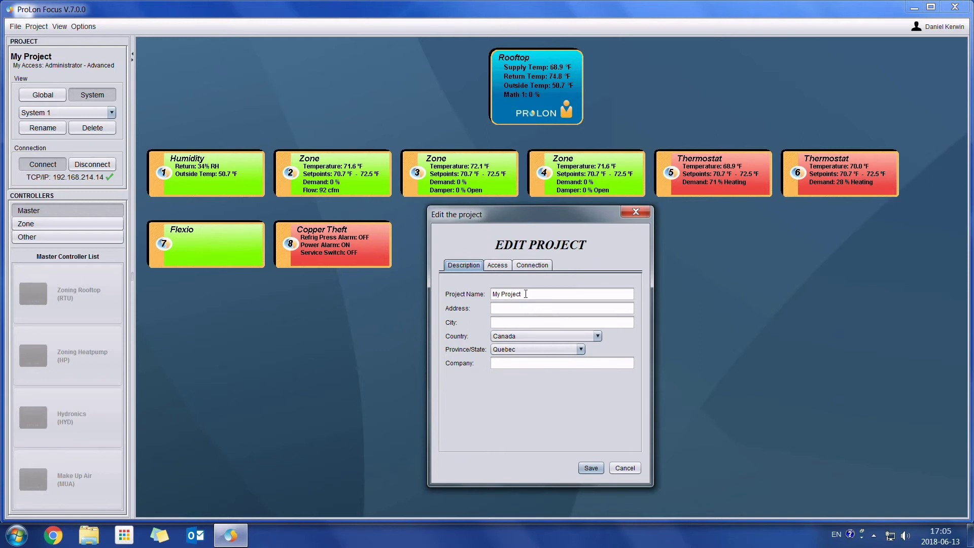
key("Tab")
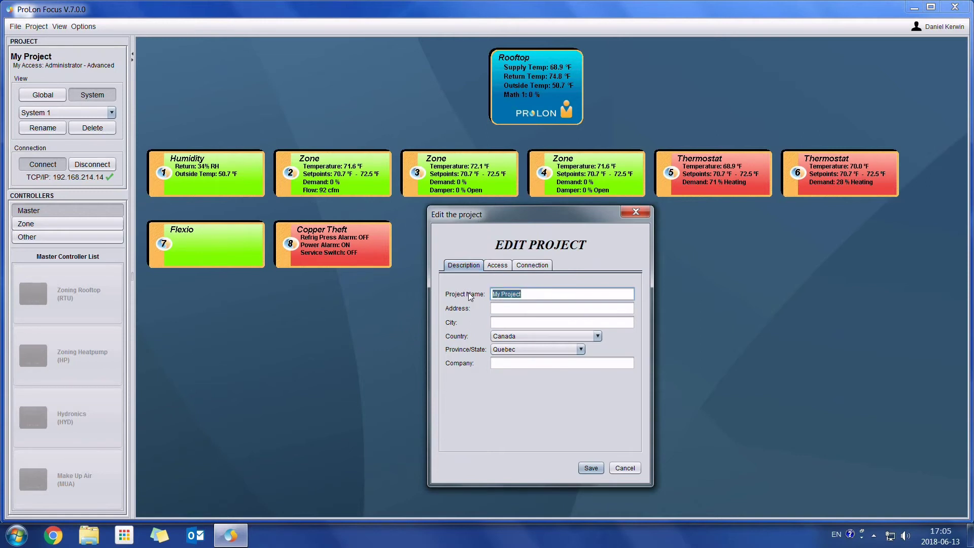
type("Building ABC")
- Fill in the project's street address and city, leave the company blank, and save the project details
left_click(504, 307)
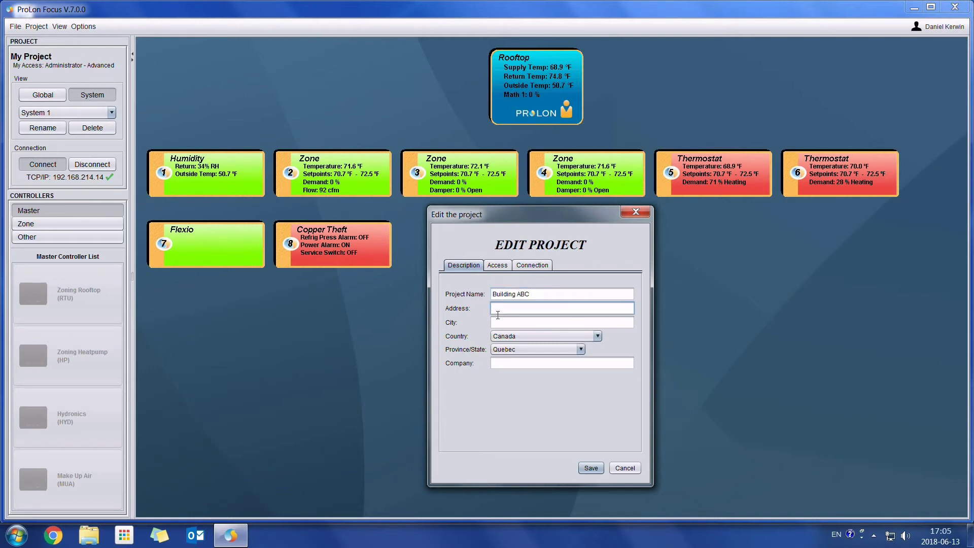
type("123 Street")
left_click(497, 317)
type("Ci")
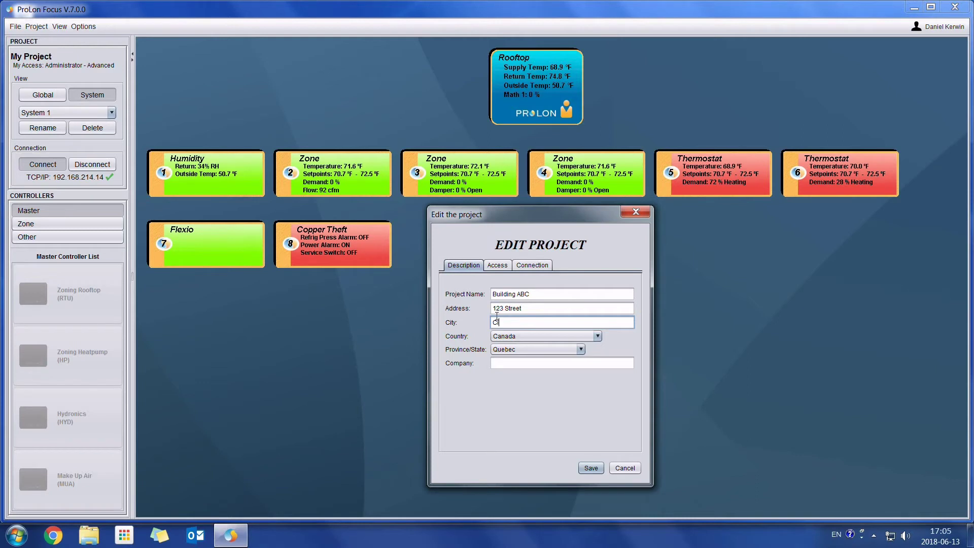
type("ty")
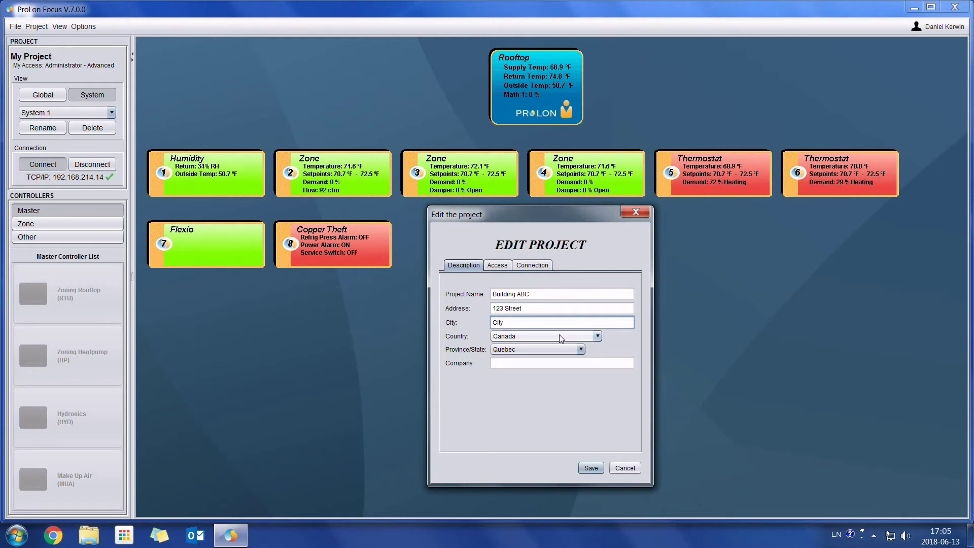
left_click(561, 337)
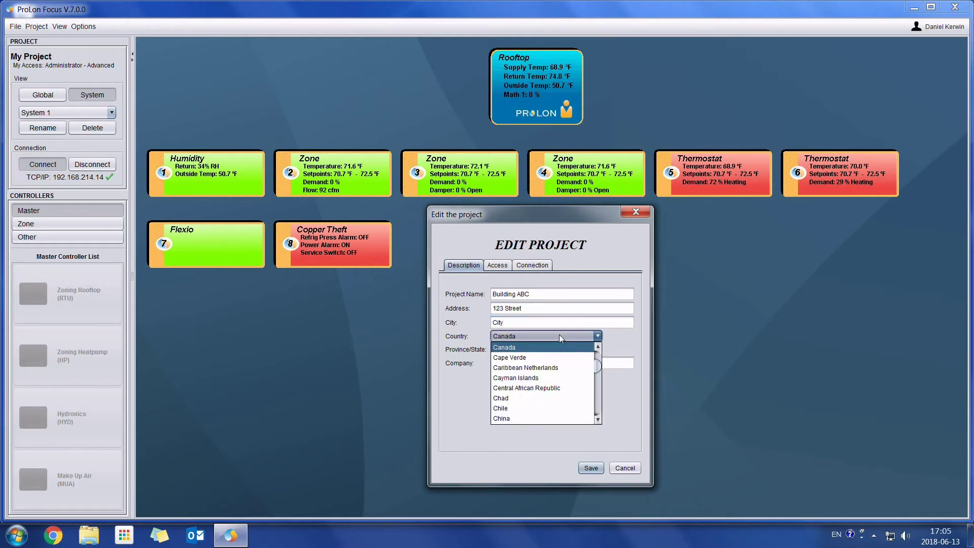
left_click(559, 334)
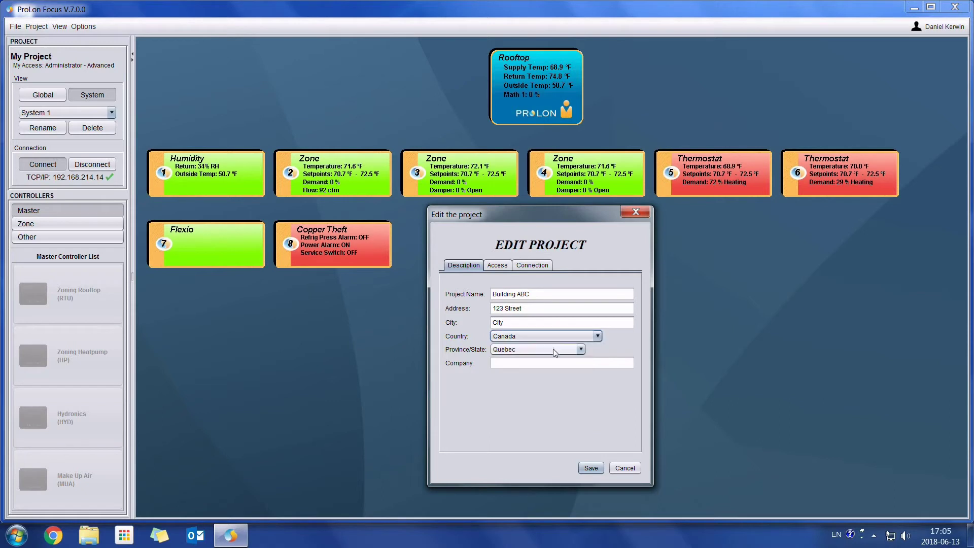
left_click(510, 366)
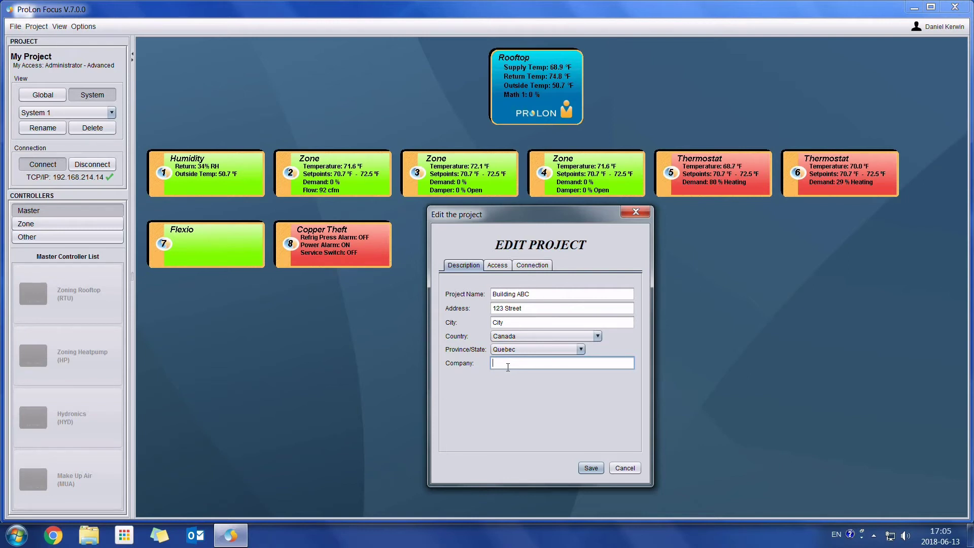
left_click(591, 468)
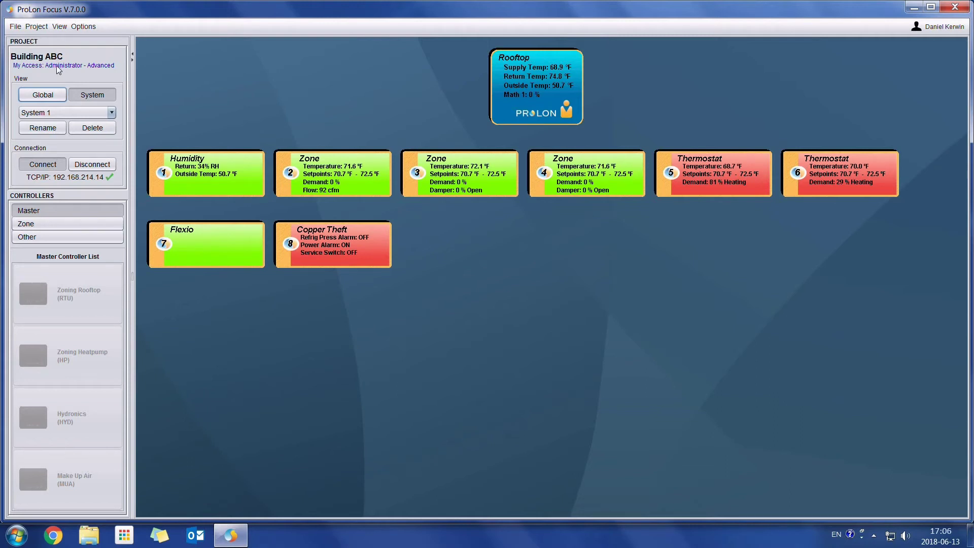
- Open the form for sharing the project with a participant and preview the Advanced HVAC access level
left_click(40, 29)
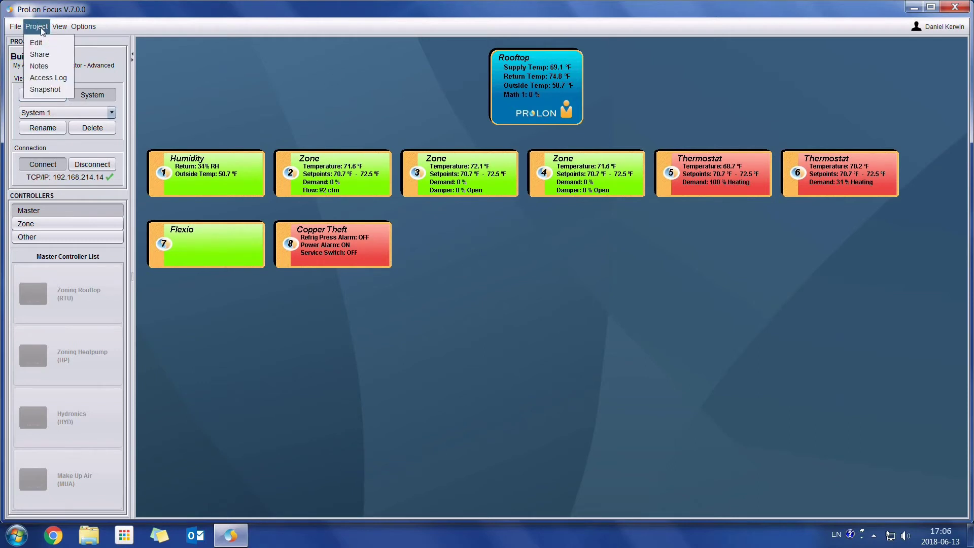
left_click(47, 56)
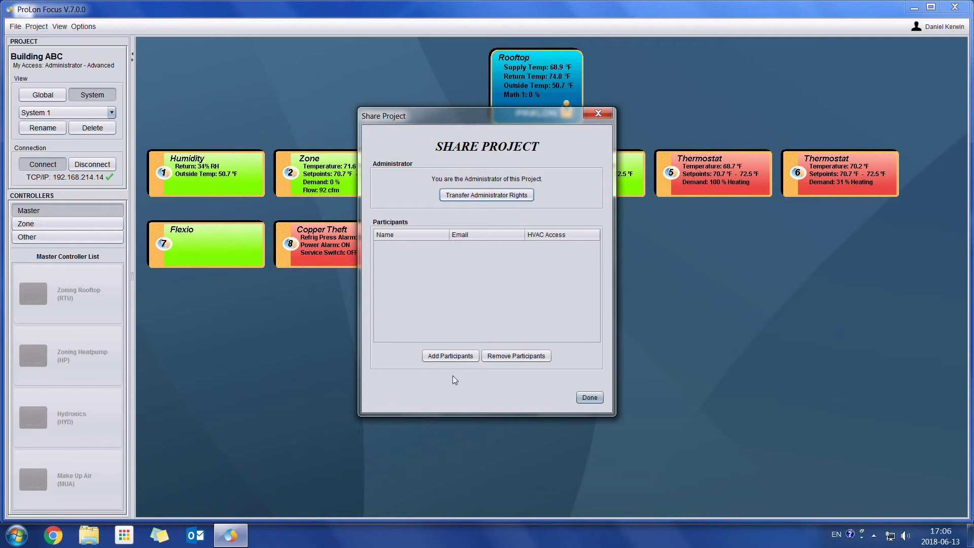
left_click(448, 357)
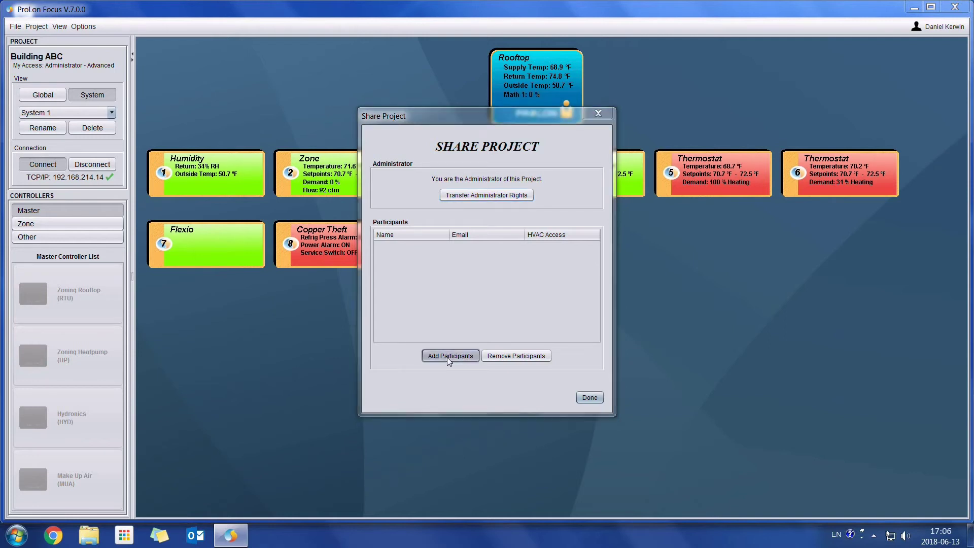
left_click(519, 260)
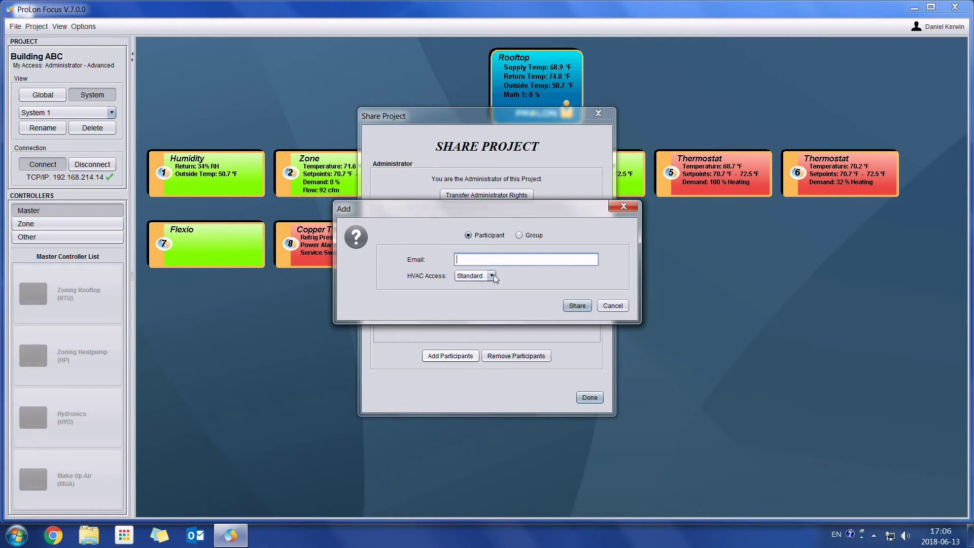
left_click(477, 275)
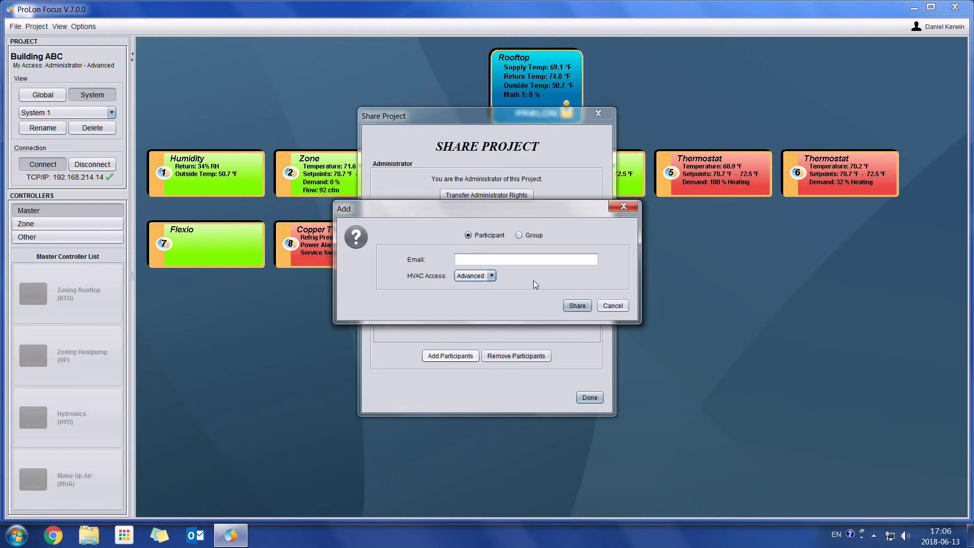
left_click(478, 287)
- Preview the option of sharing the project with a group, and leave project sharing without adding anyone
left_click(521, 236)
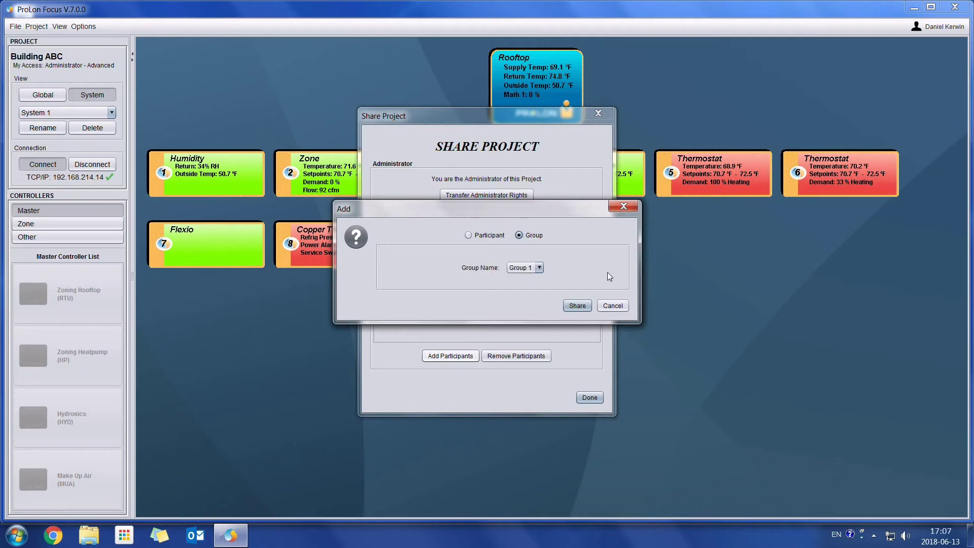
left_click(540, 269)
left_click(613, 307)
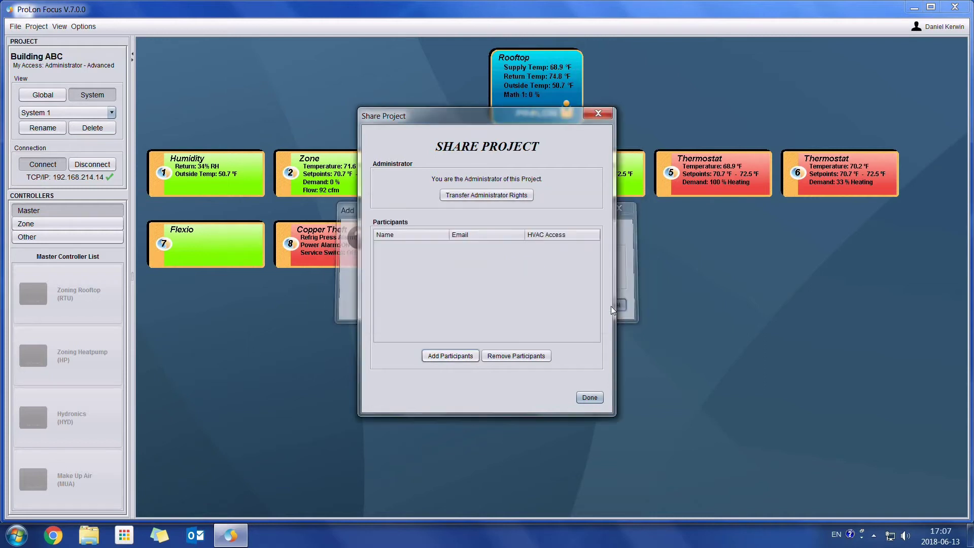
left_click(594, 395)
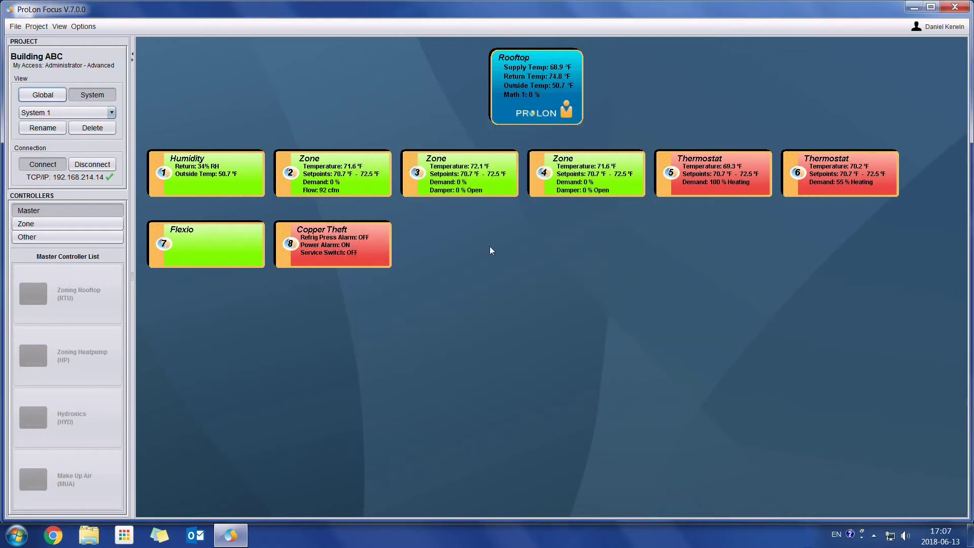
- Add a project note with subject "Service call" and text "Changed filters in RTU-1 and RTU-2", and close the notes
left_click(43, 31)
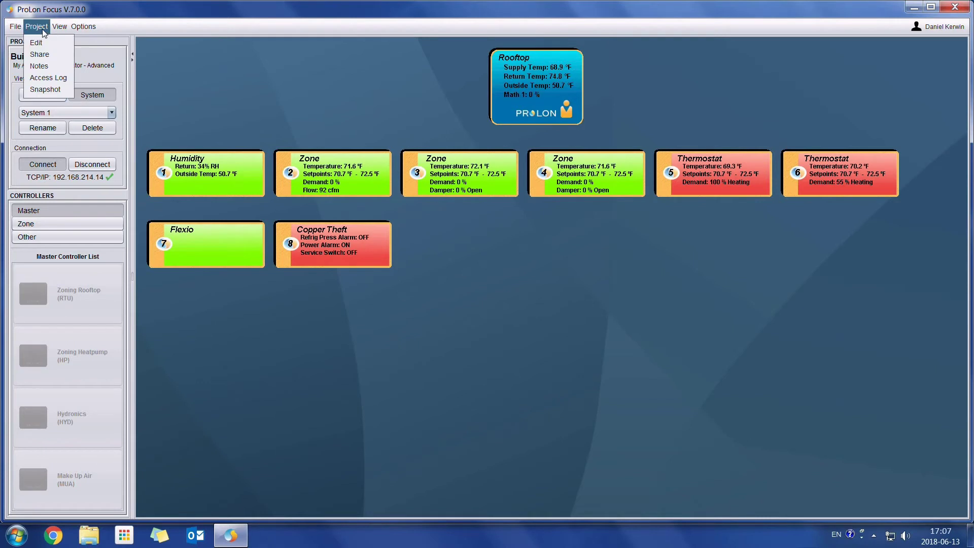
left_click(47, 66)
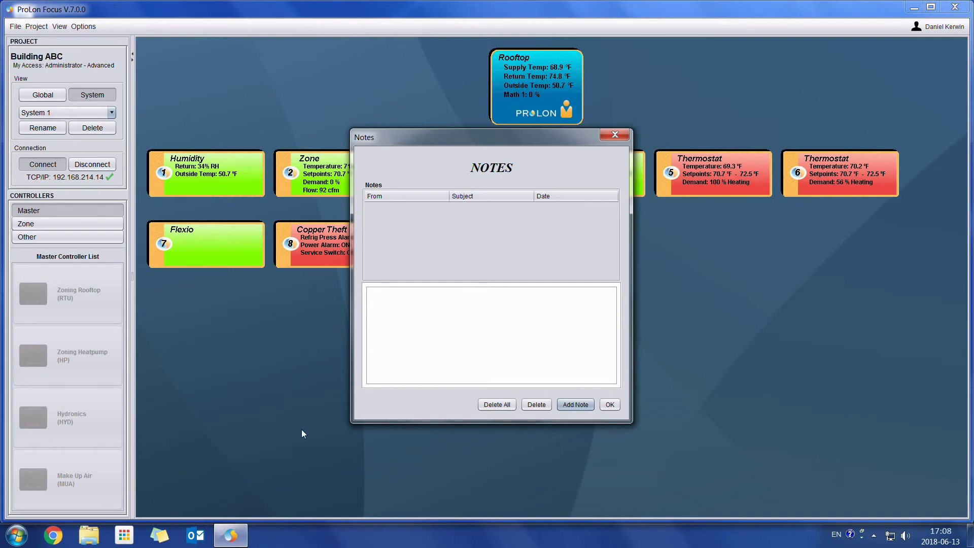
left_click(583, 405)
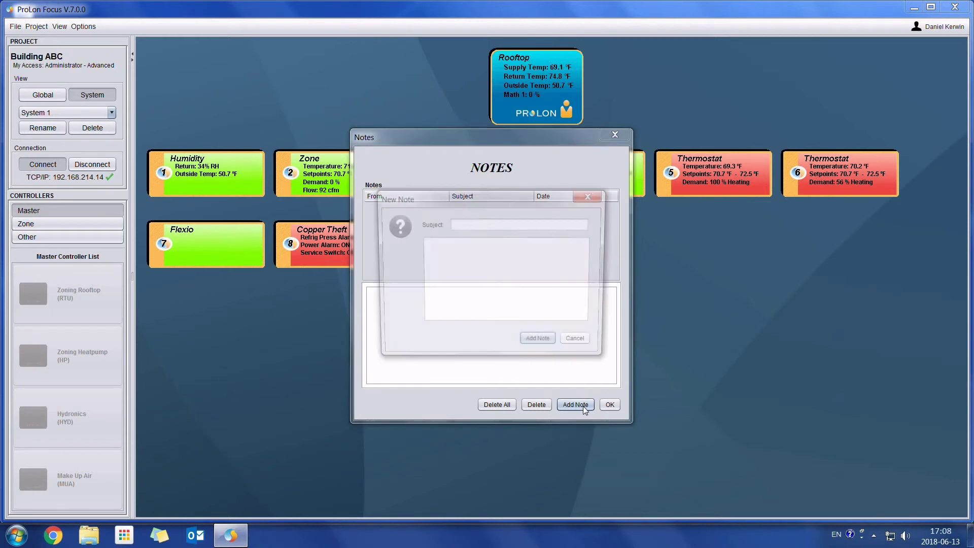
left_click(494, 226)
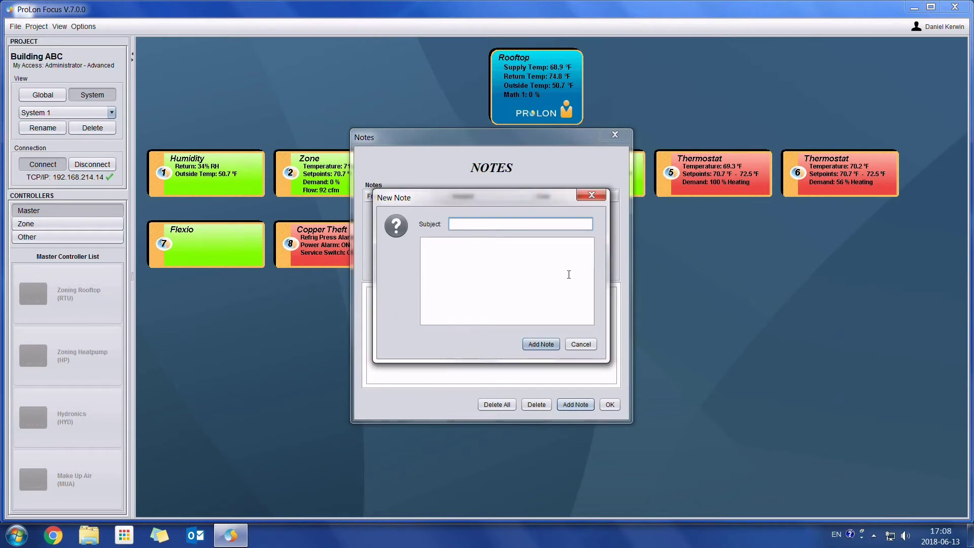
type("Service call")
left_click(494, 257)
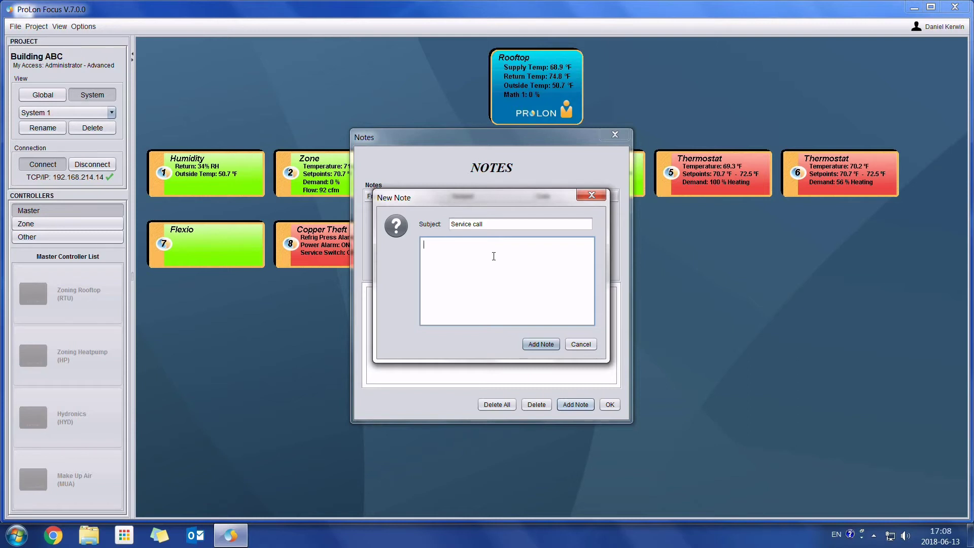
type("Changed filters in RTU-1 and RTU-2")
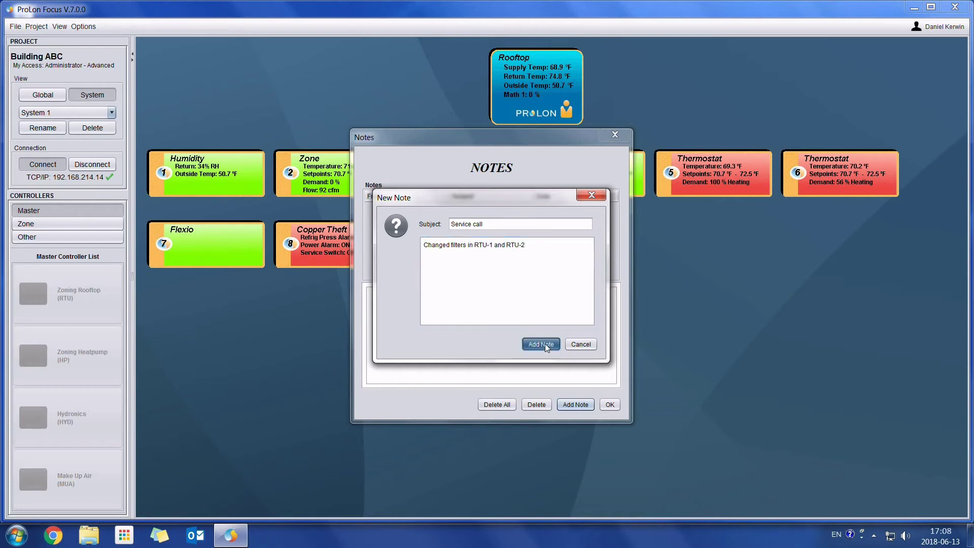
left_click(544, 344)
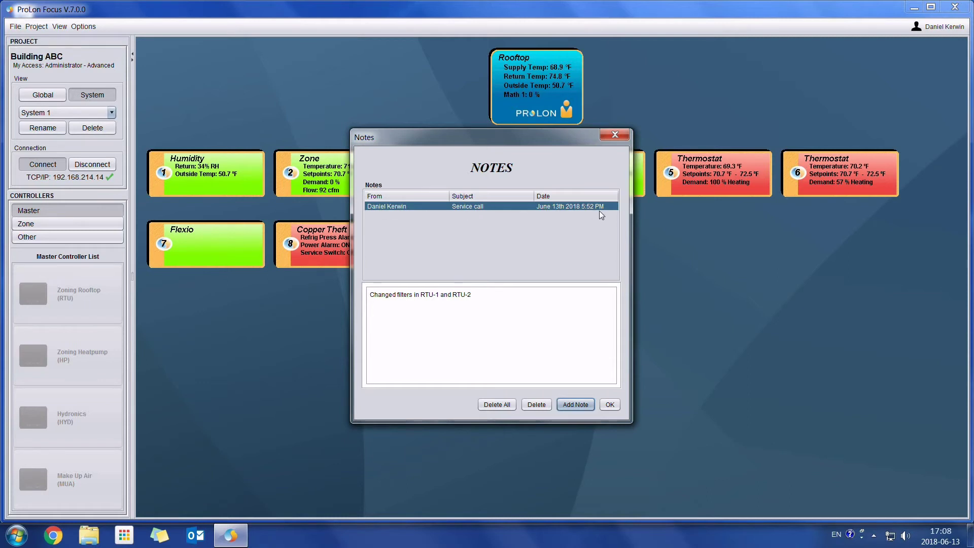
left_click(516, 303)
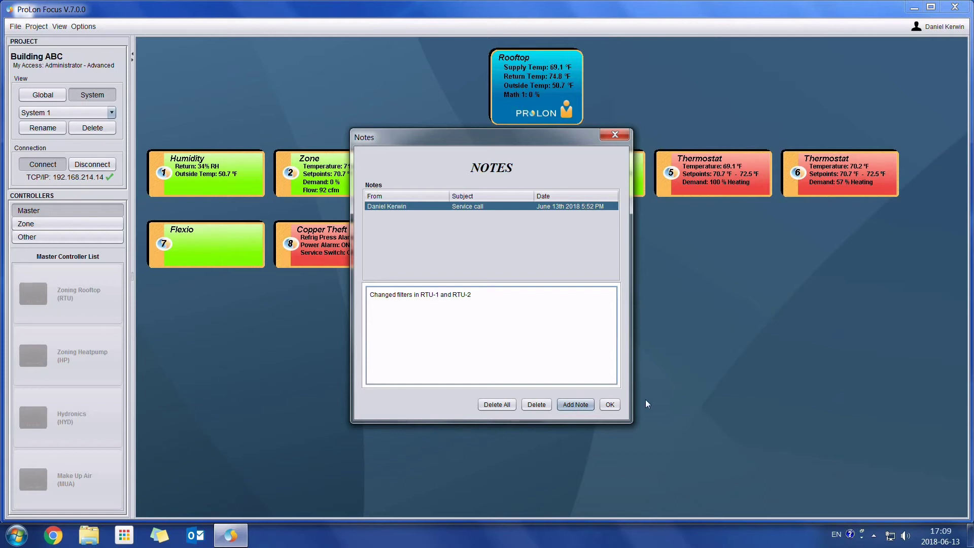
left_click(610, 405)
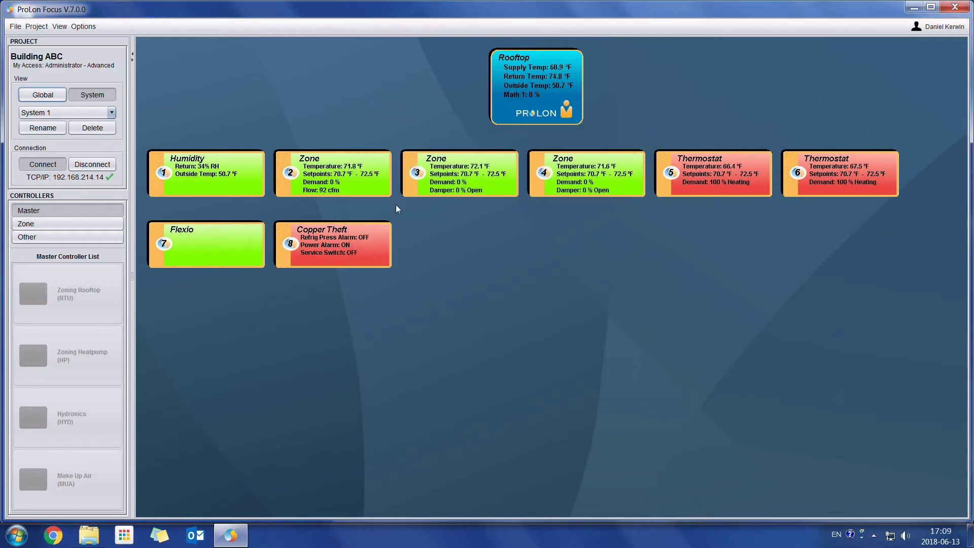
- View the project's access log and close it
left_click(38, 27)
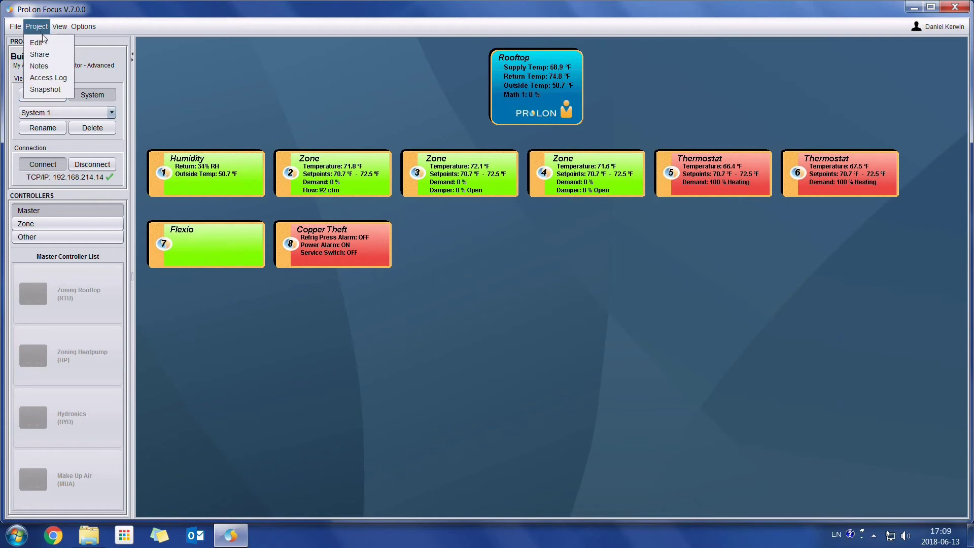
left_click(49, 79)
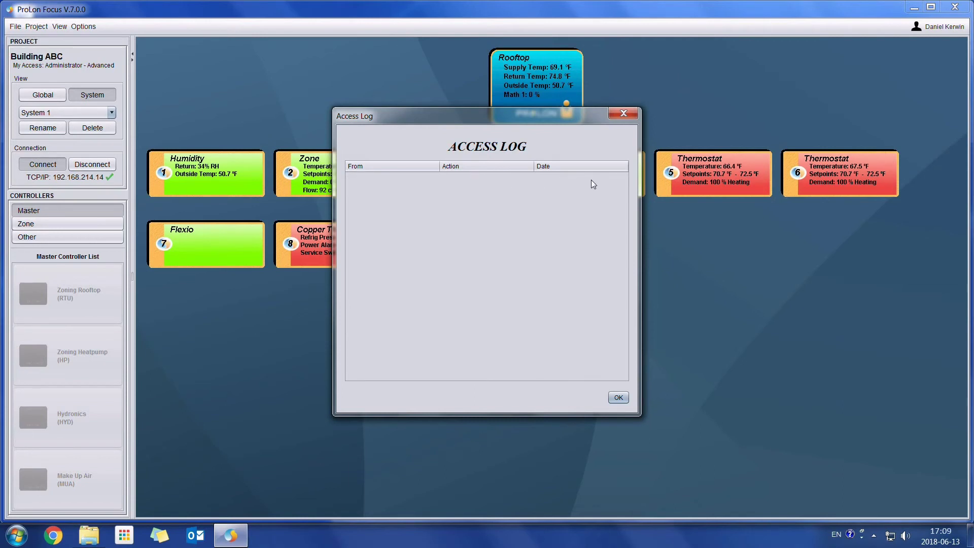
left_click(619, 398)
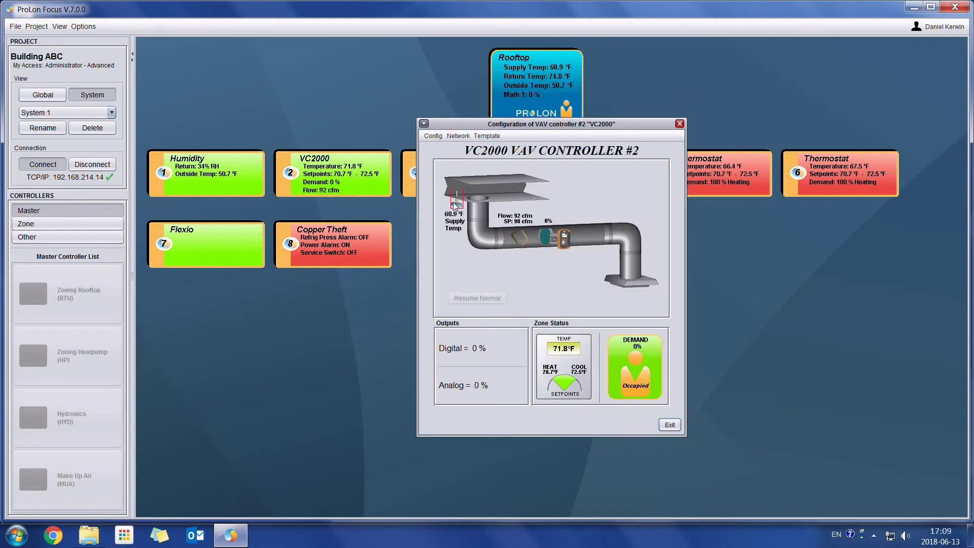
- Set the VC2000 controller's maximum ventilation setpoint to 300 cfm in its pressure independent configuration, apply it and leave the configuration
left_click(433, 136)
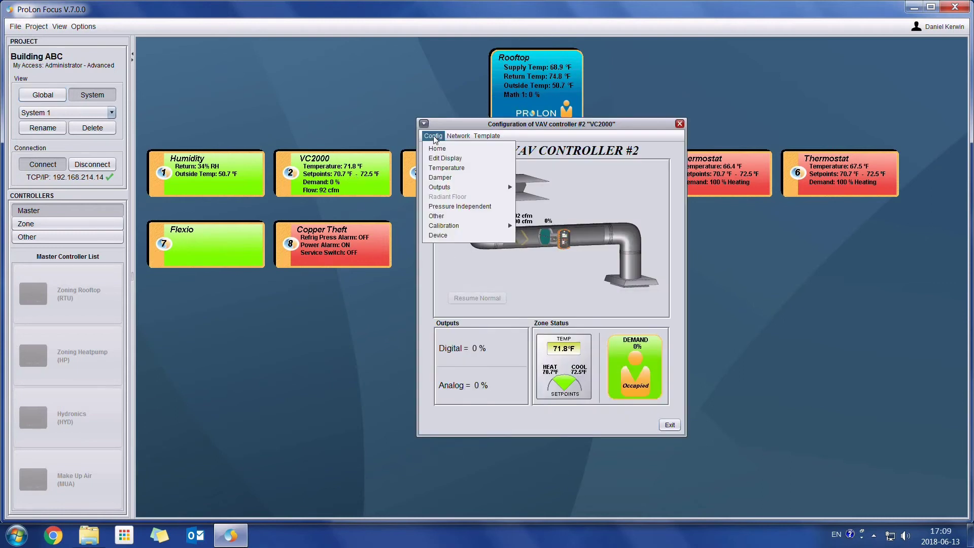
left_click(447, 207)
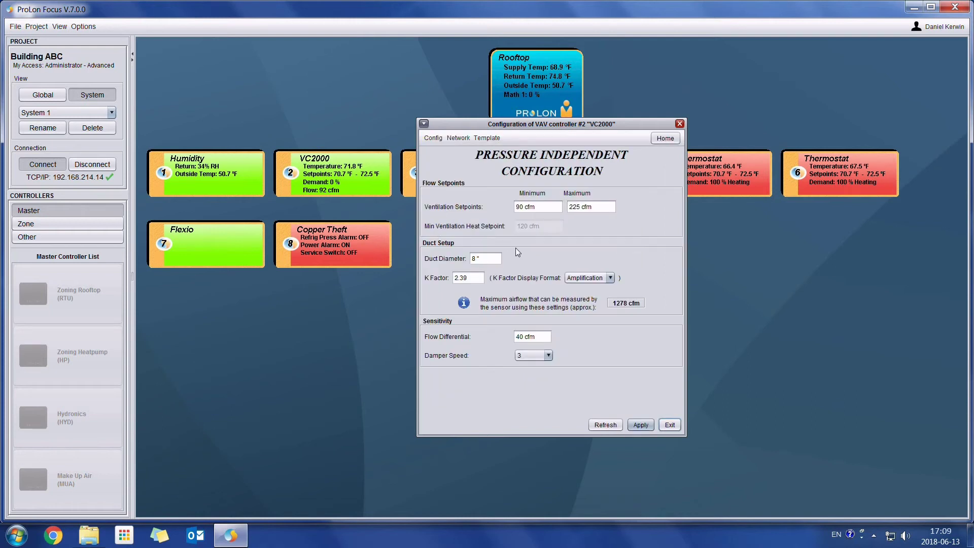
left_click(573, 201)
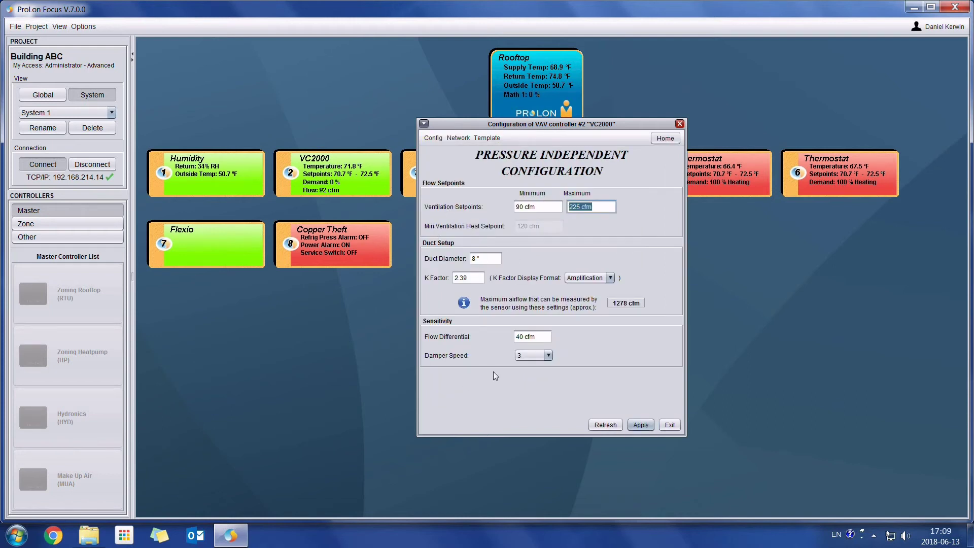
type("300")
left_click(641, 425)
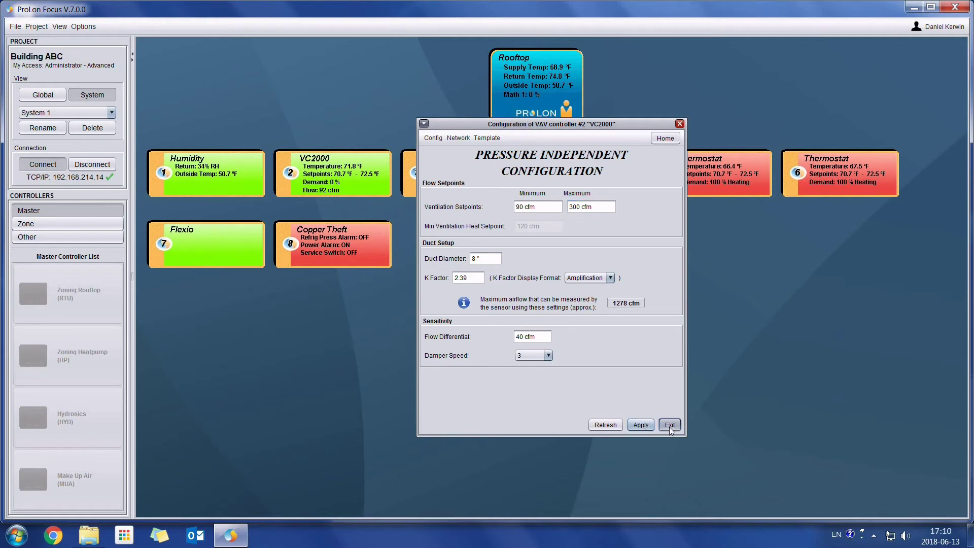
left_click(670, 425)
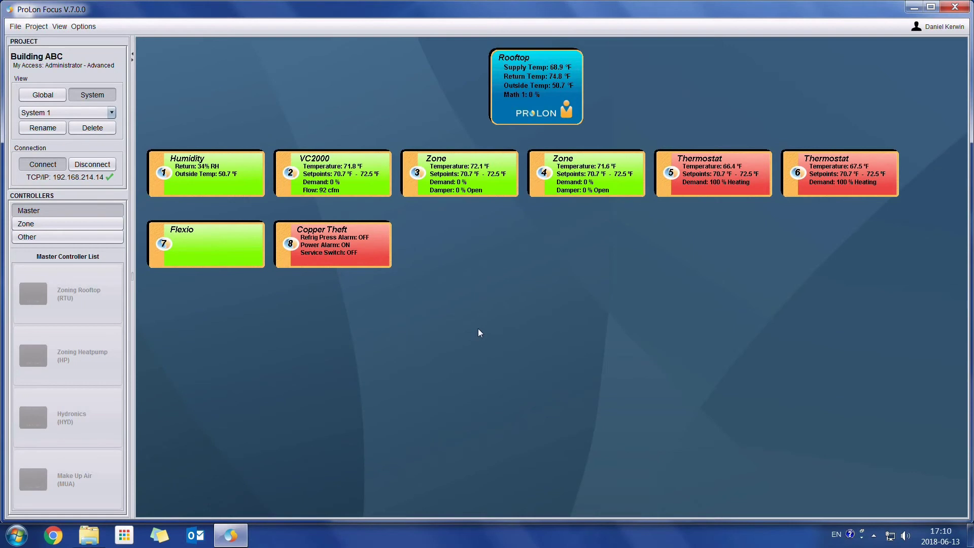
- Override the Humidity controller's humidifier output to 100 % and leave its configuration with the override still active
left_click(218, 184)
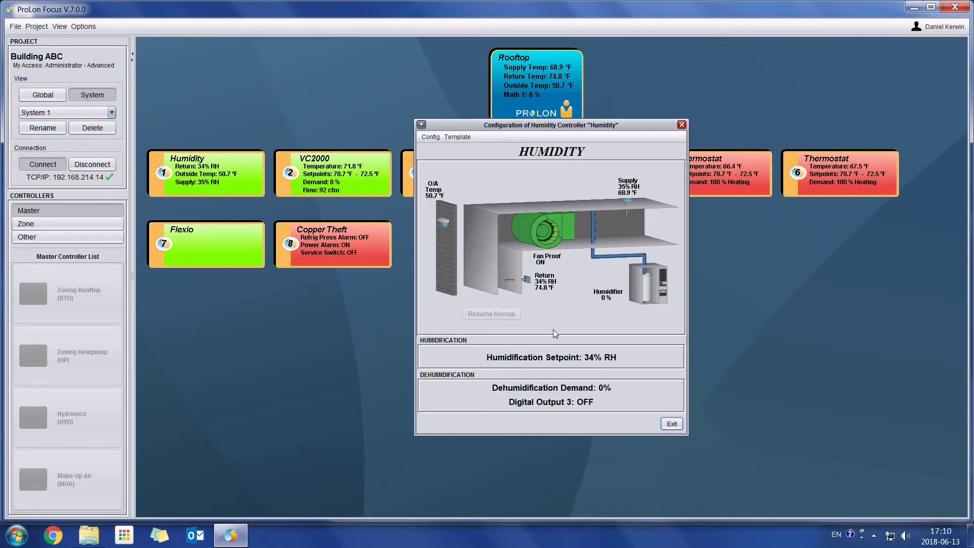
left_click(645, 287)
left_click(652, 325)
left_click(721, 325)
type("100")
left_click(696, 350)
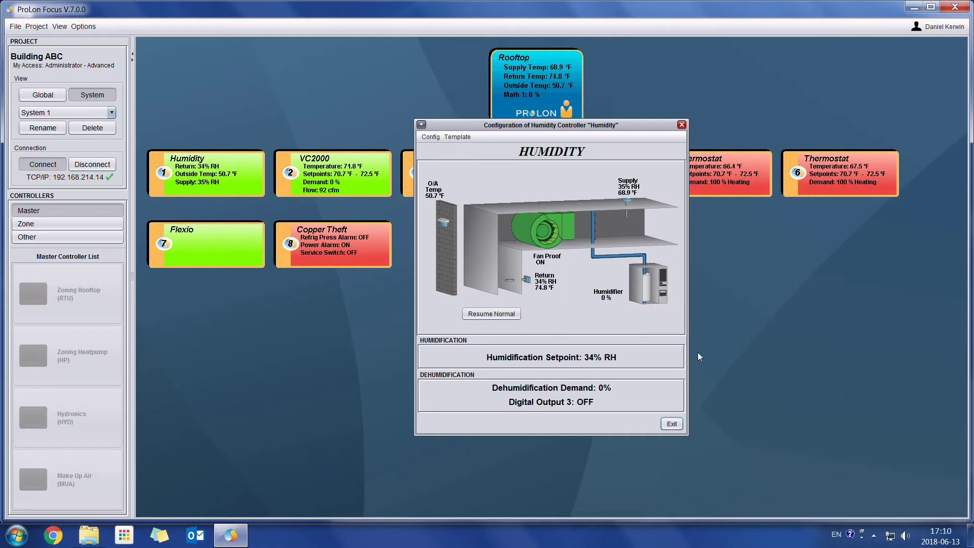
left_click(673, 424)
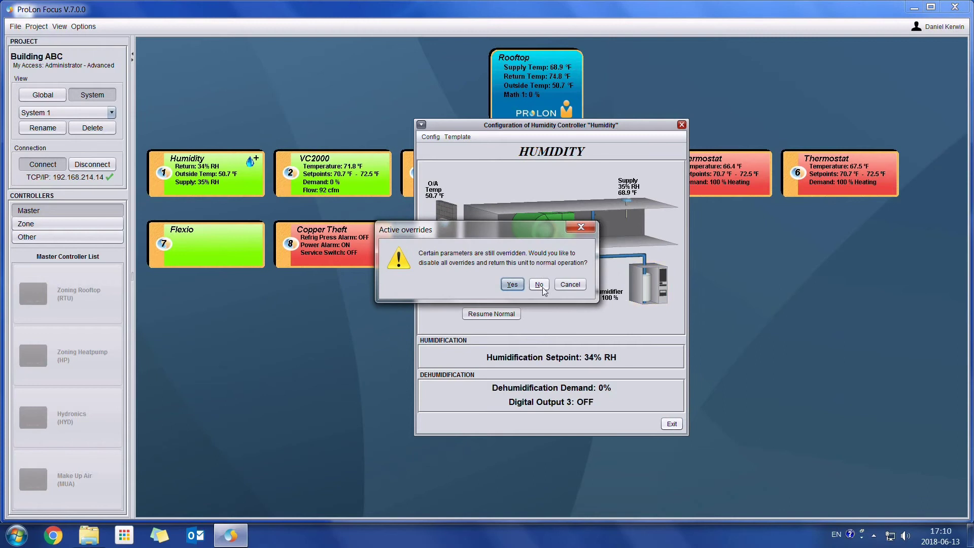
left_click(540, 285)
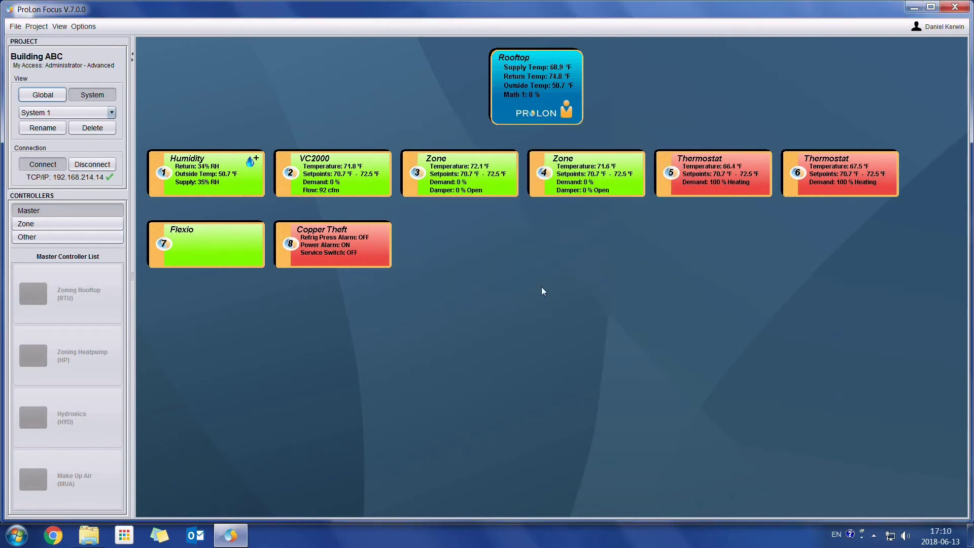
- Check the project's access log for the override and the applied configuration change, and close it
left_click(37, 27)
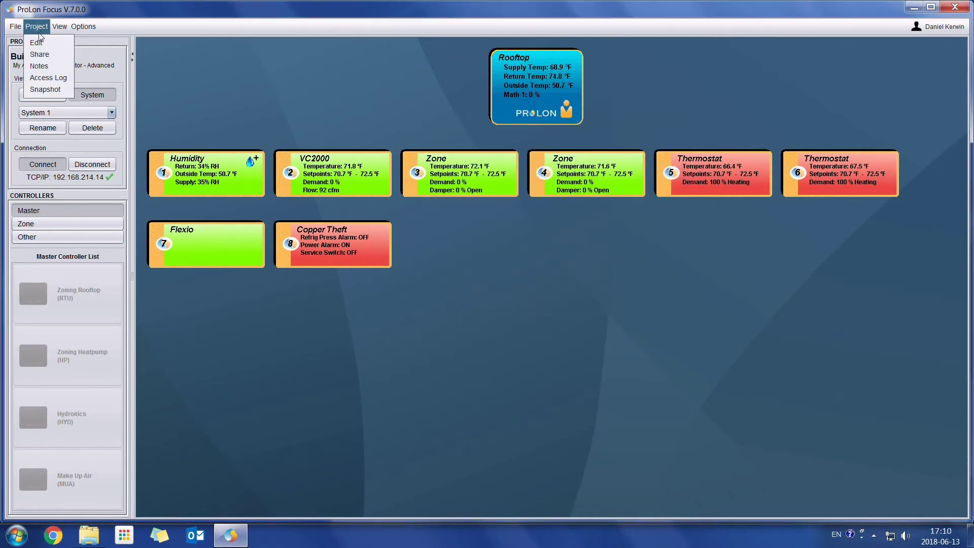
left_click(47, 79)
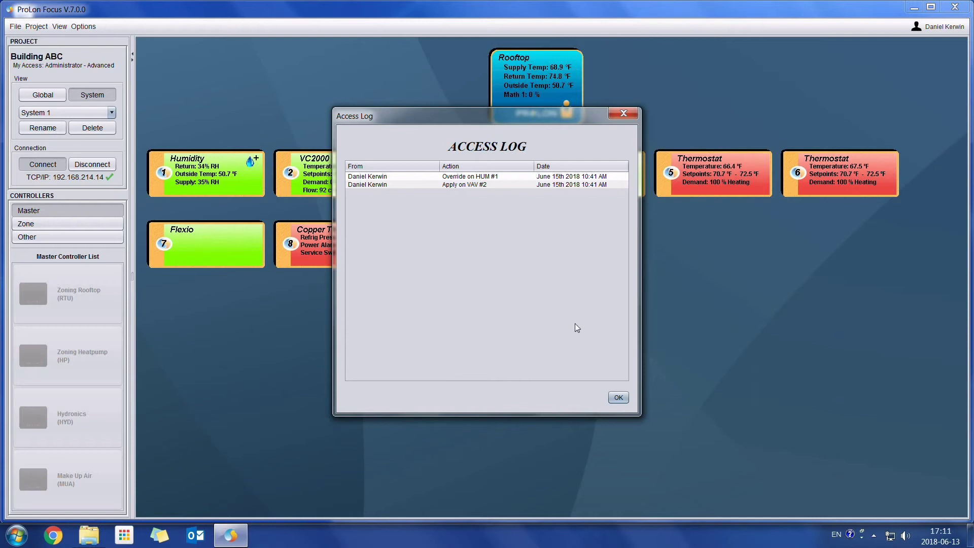
left_click(618, 397)
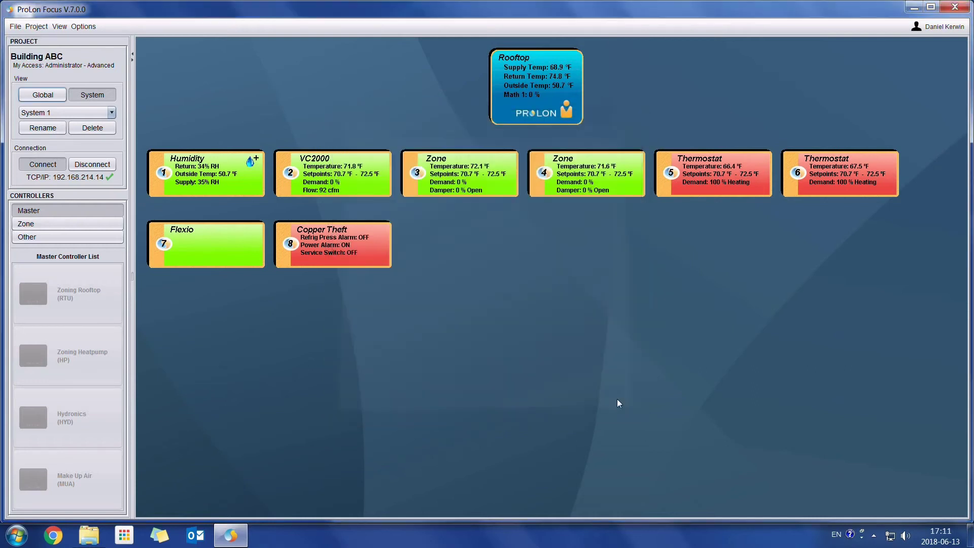
- Preview the form for naming a new project snapshot and leave it without saving
left_click(36, 26)
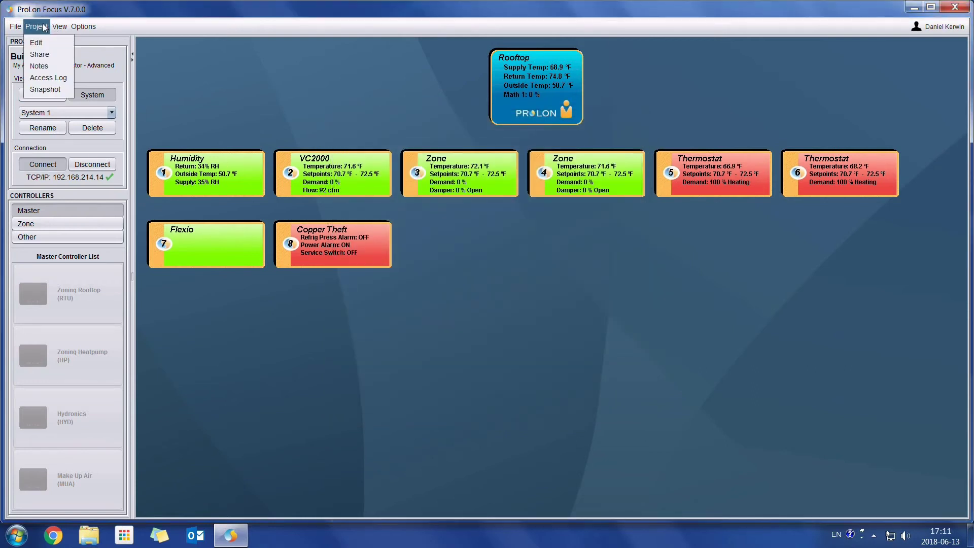
left_click(51, 89)
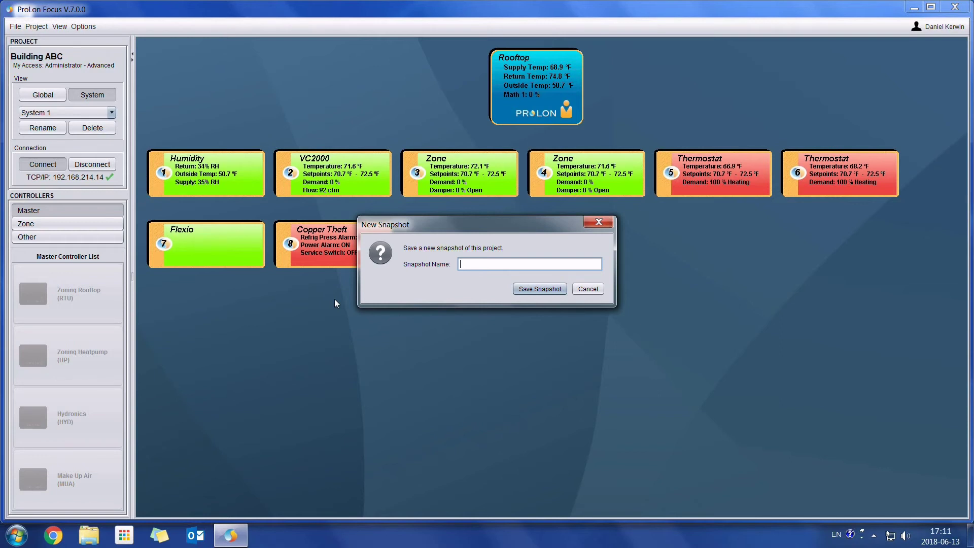
left_click(589, 289)
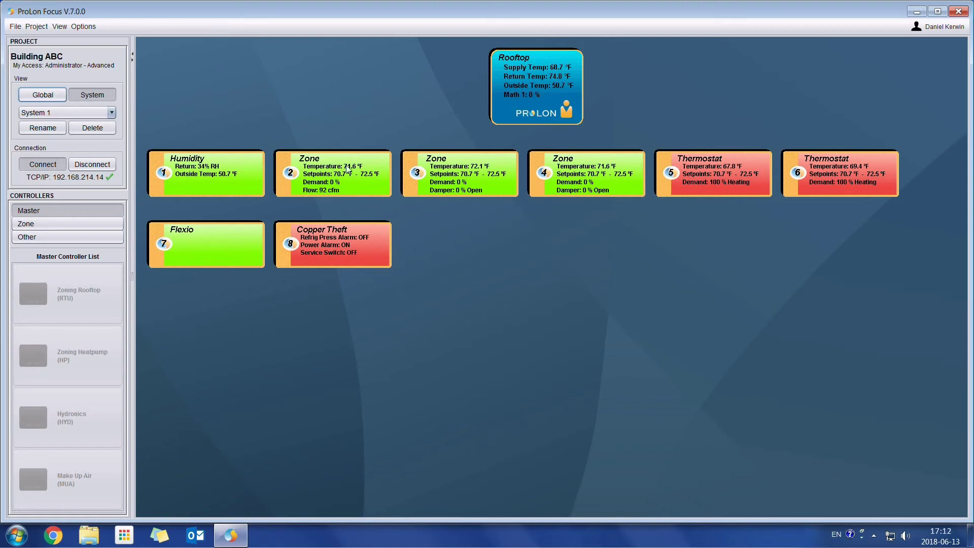
- Save the project to the cloud, and preview the option of saving a PRL file without creating one
left_click(15, 26)
mouse_move(37, 26)
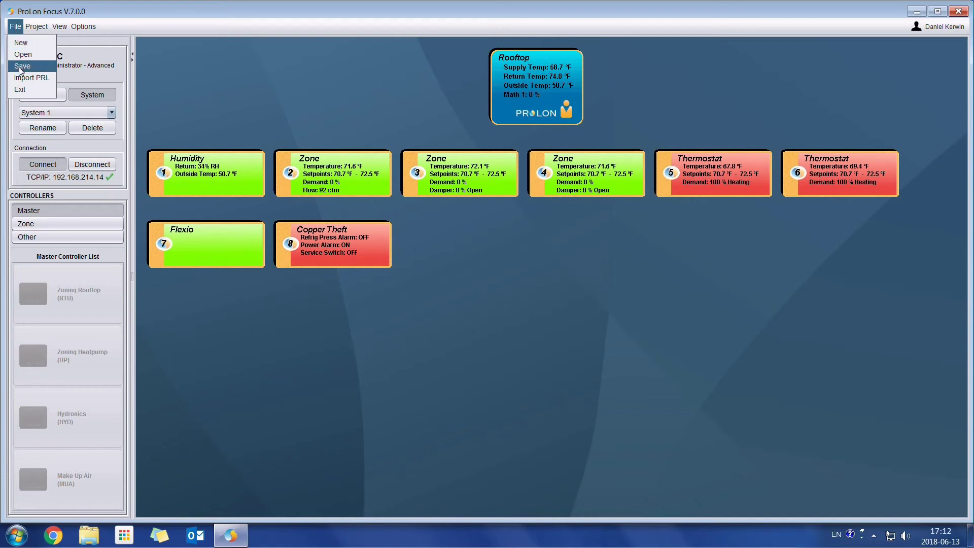
left_click(21, 66)
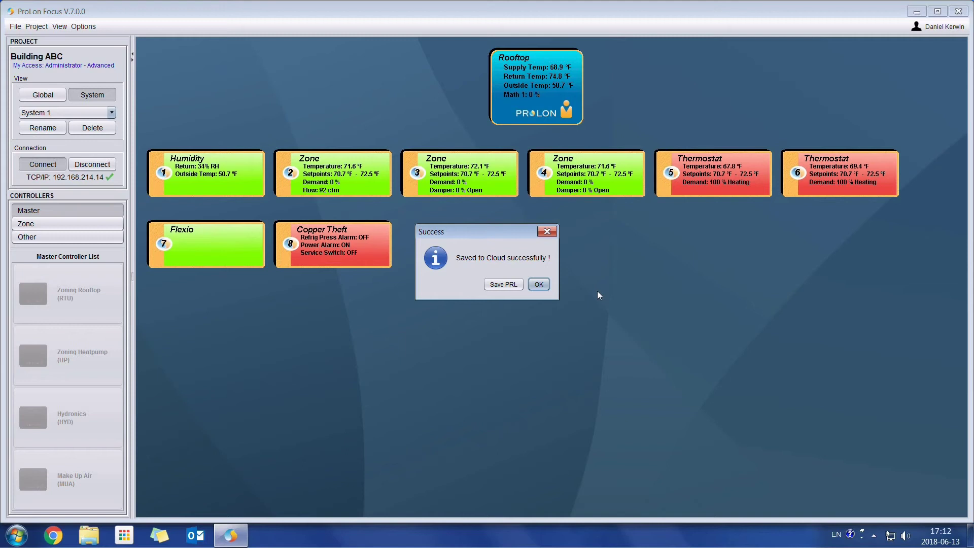
left_click(494, 287)
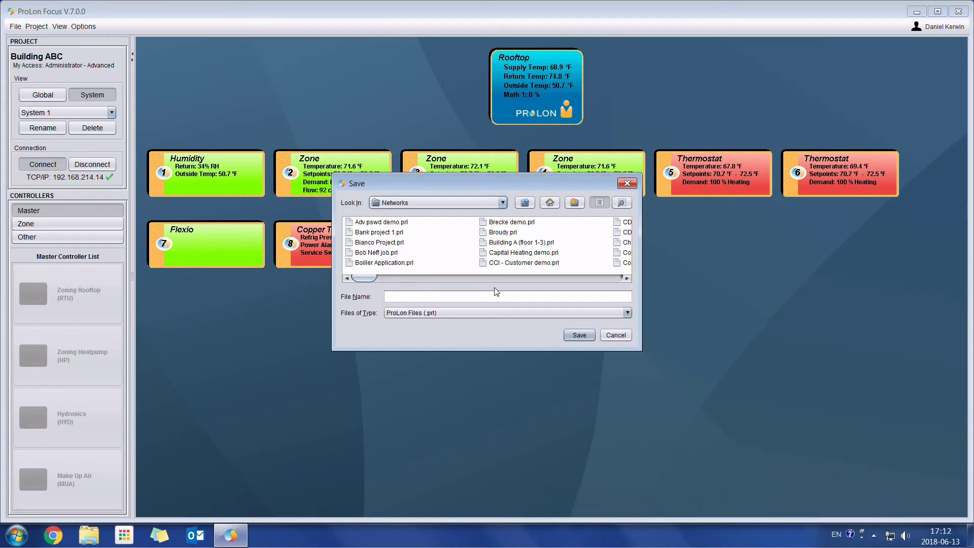
left_click(489, 299)
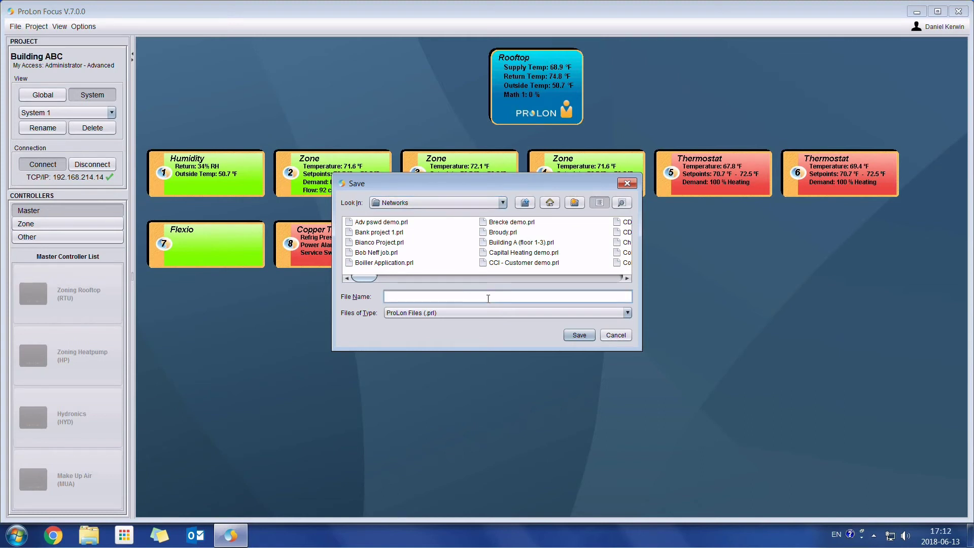
left_click(615, 335)
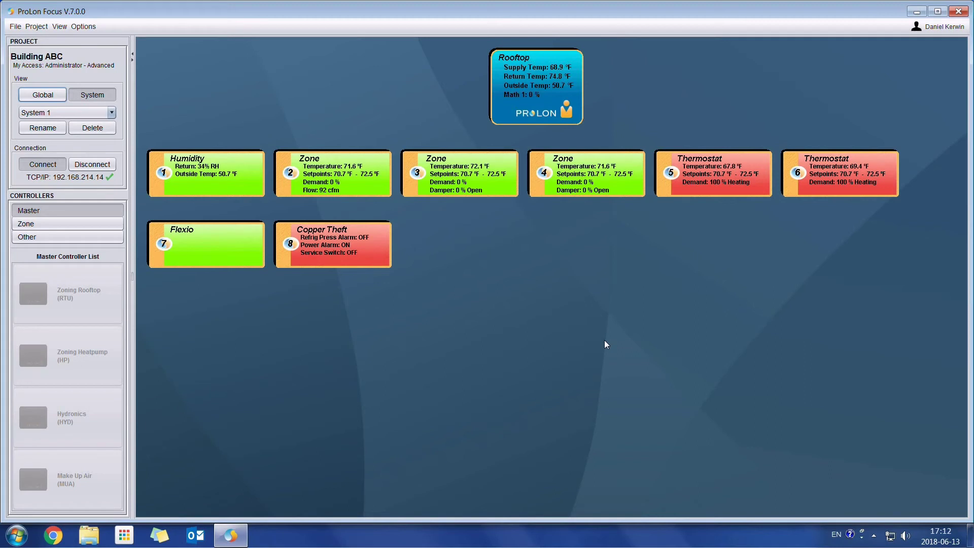
- Bring up the list of projects to open without saving the current network, and view the Building ABC project's details and contents
left_click(14, 26)
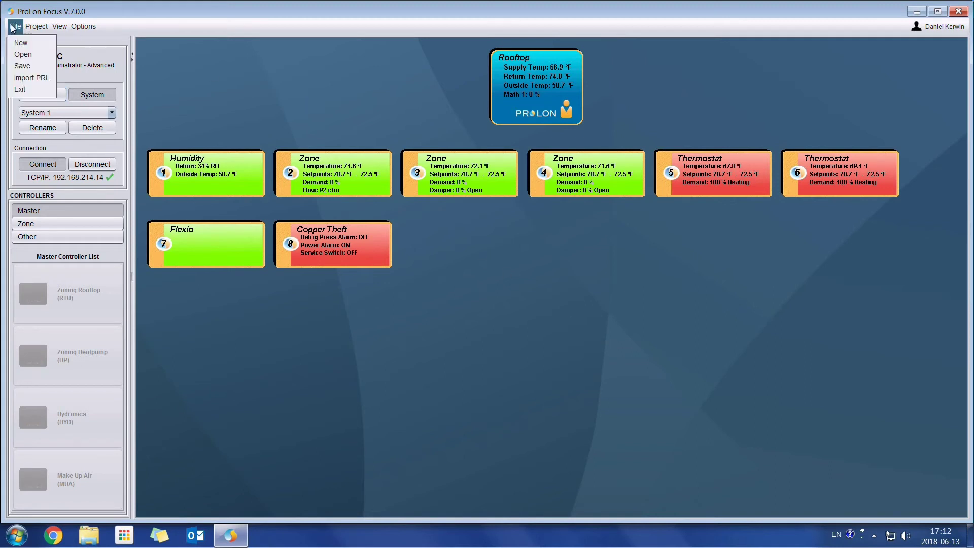
left_click(22, 55)
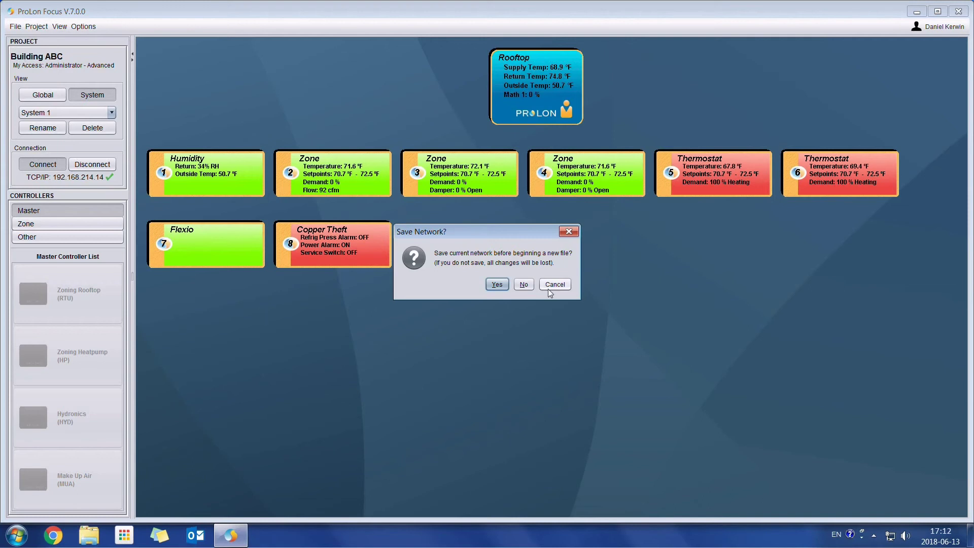
left_click(524, 284)
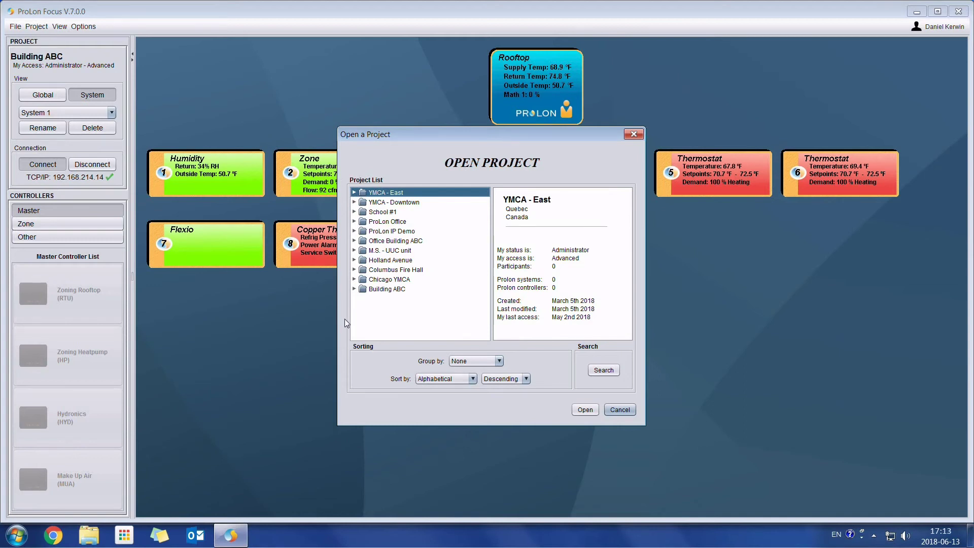
left_click(389, 290)
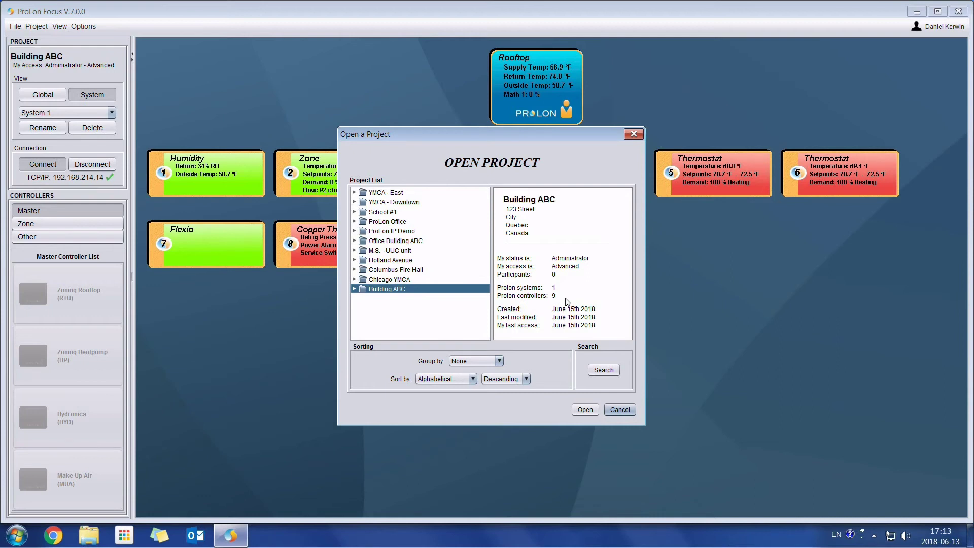
left_click(354, 290)
left_click(382, 300)
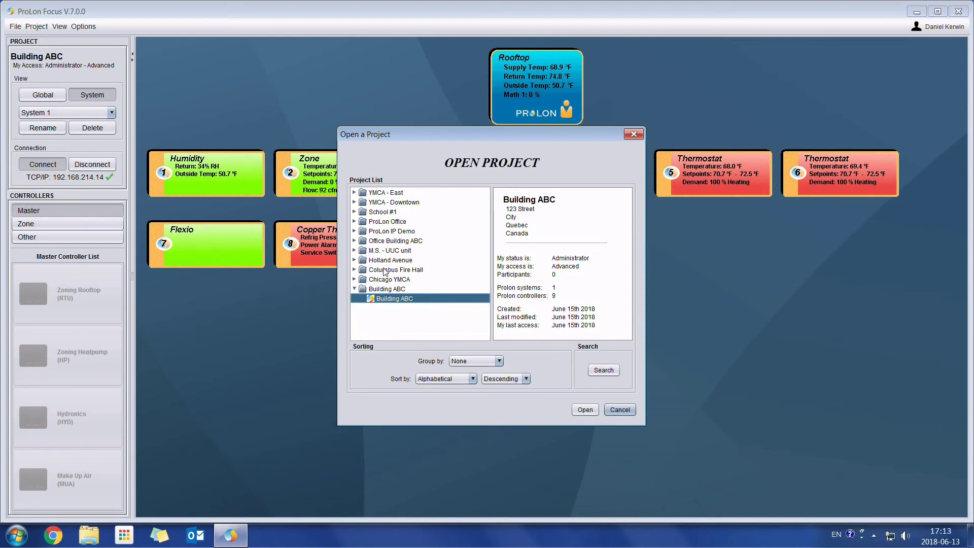
- Examine the ProLon Office project and the details of its 04/06/2018, Start up config and Initial Setup snapshots
left_click(355, 222)
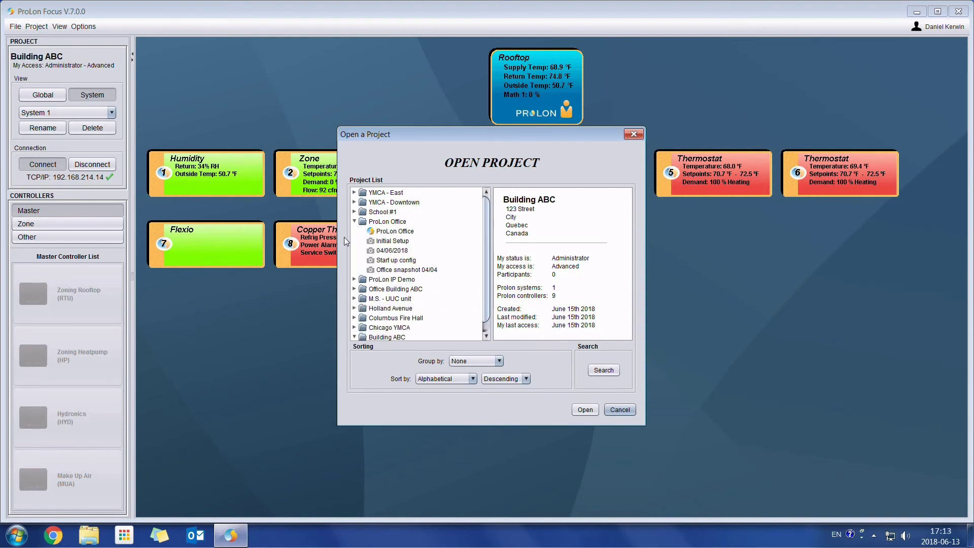
left_click(388, 235)
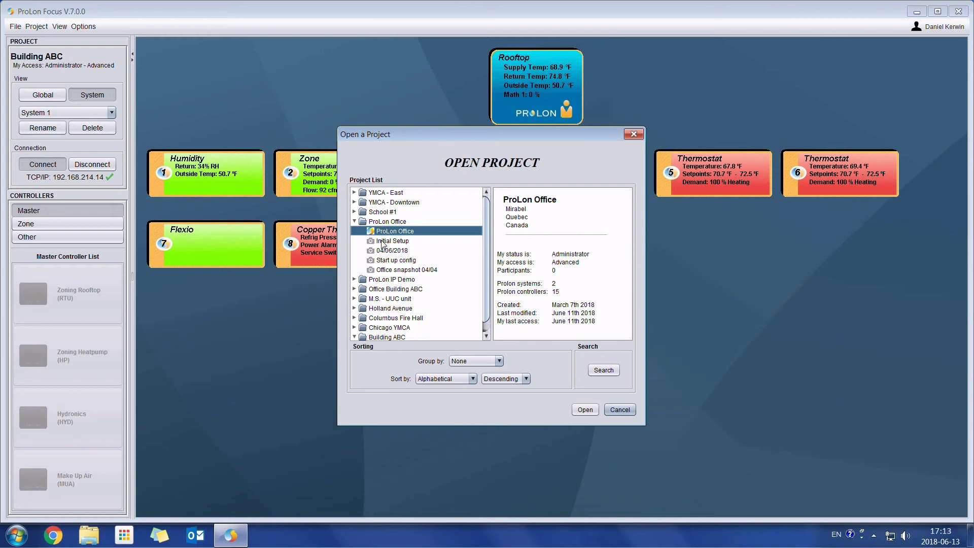
left_click(387, 242)
left_click(385, 251)
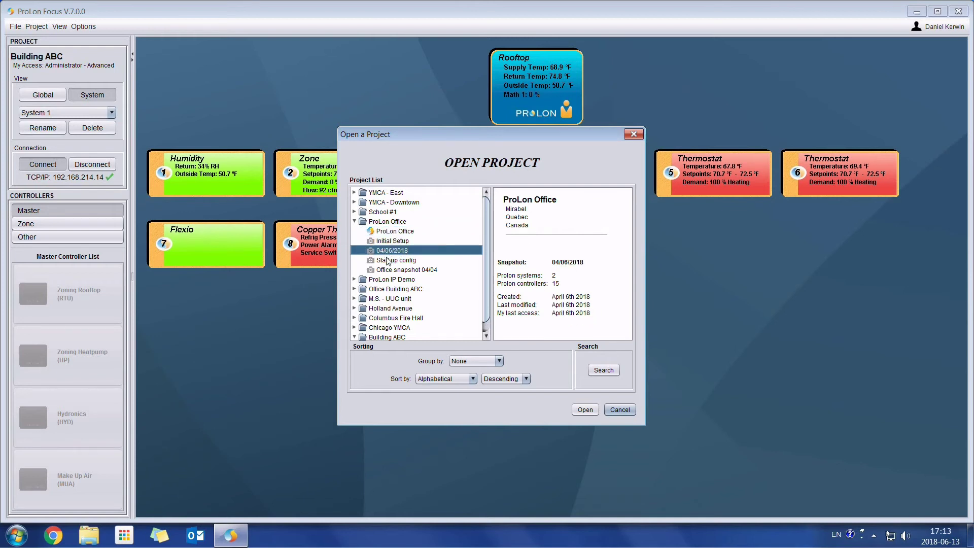
left_click(387, 261)
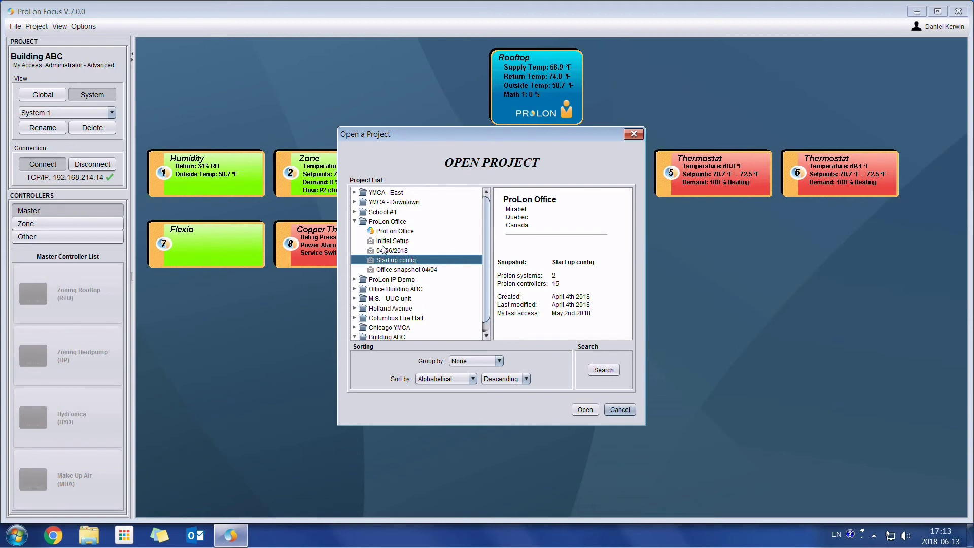
left_click(383, 242)
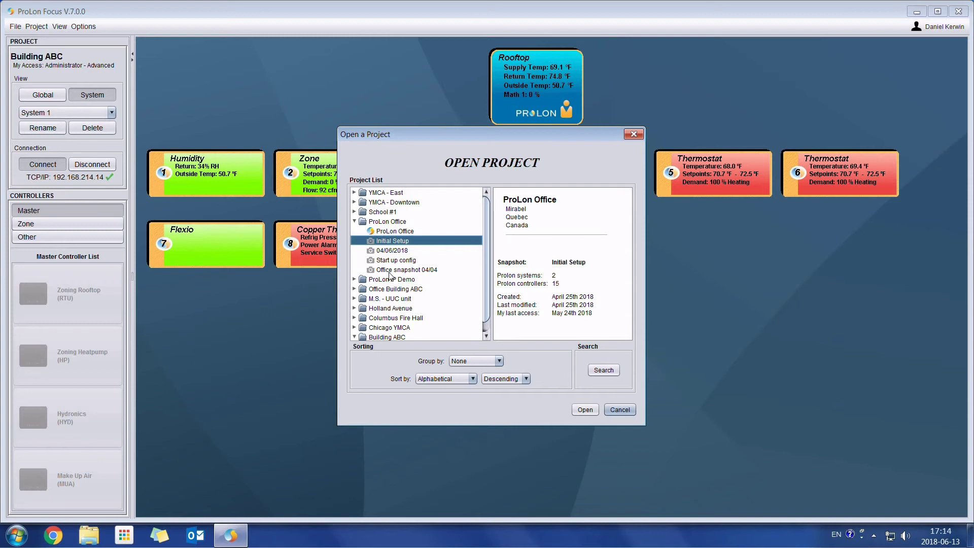
- Collapse the ProLon Office and Building ABC folders and view the project list's grouping options, keeping the grouping at None
left_click(354, 223)
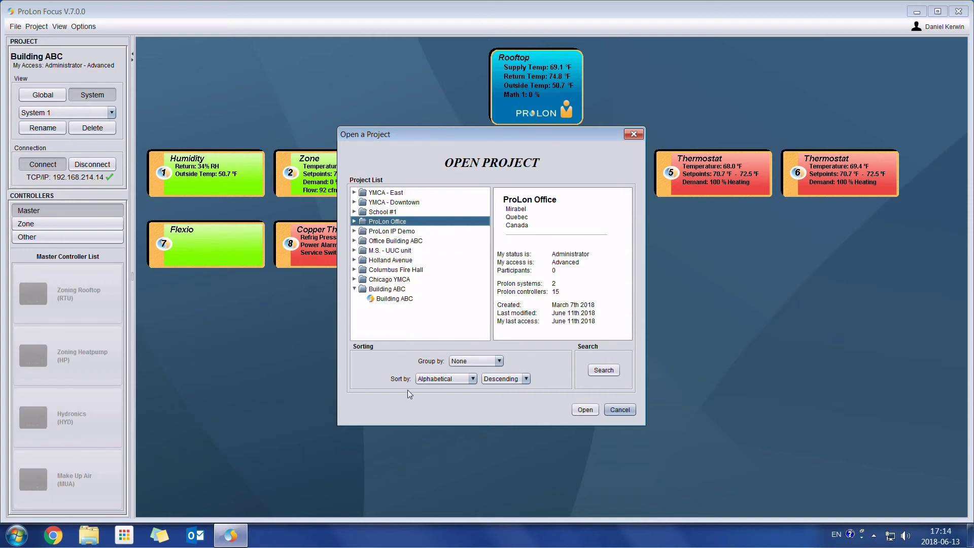
left_click(355, 289)
left_click(483, 361)
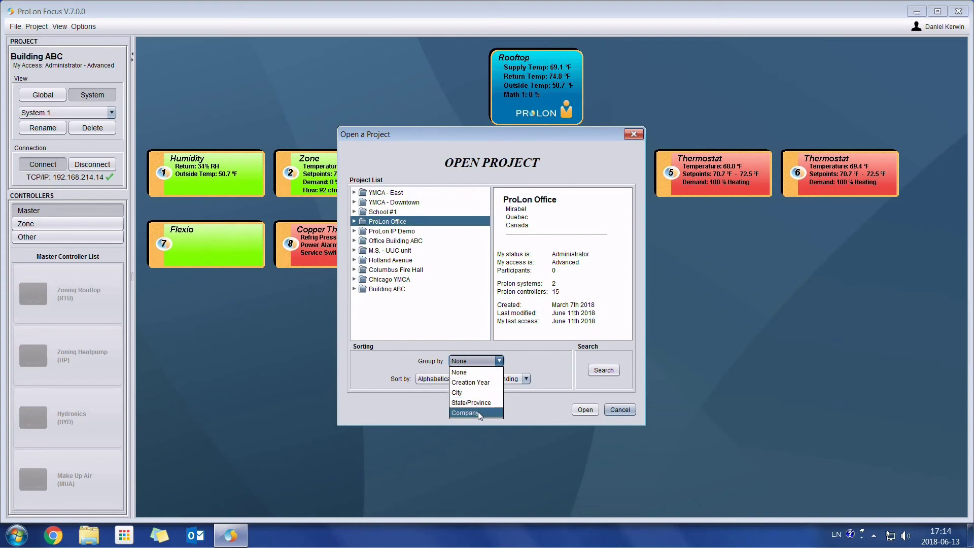
left_click(389, 407)
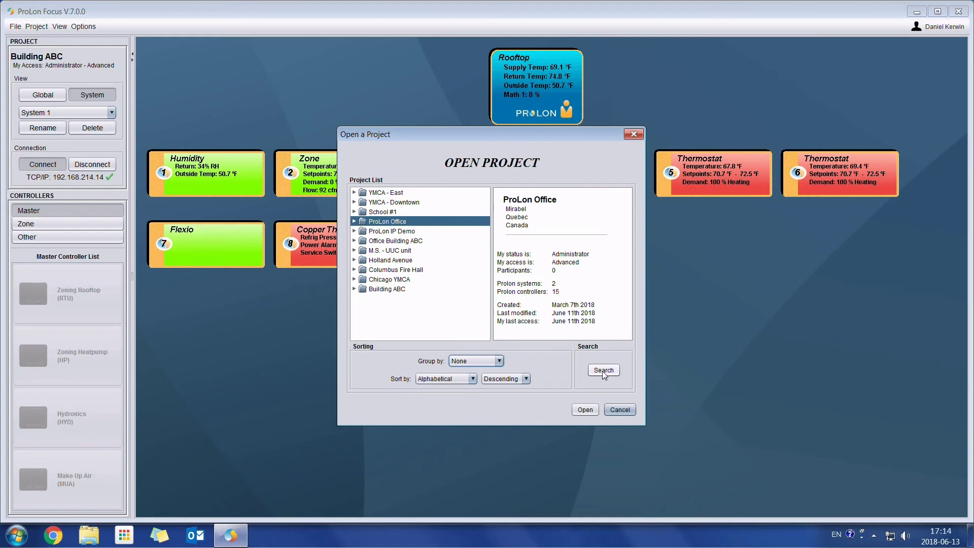
- Search the projects by project name for "ABC"
left_click(603, 371)
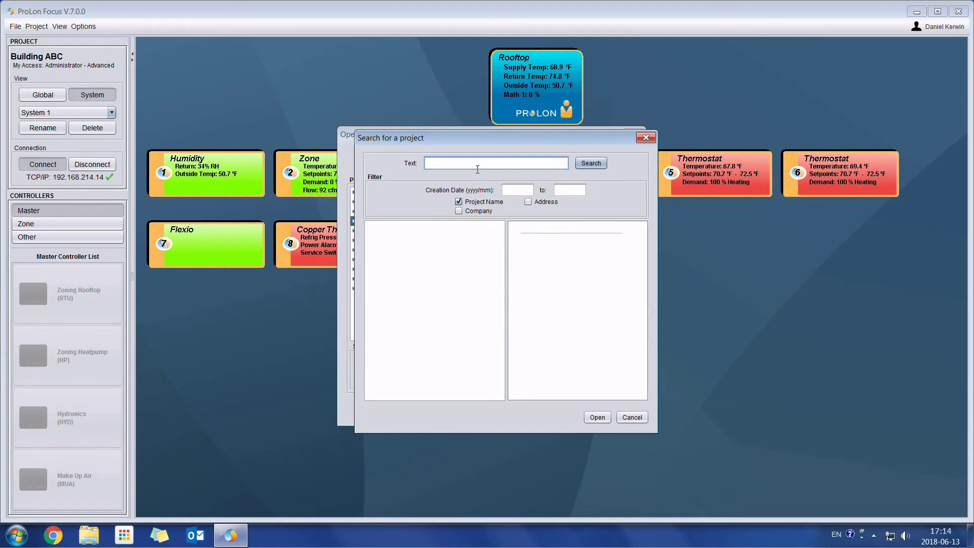
type("ABC")
left_click(590, 166)
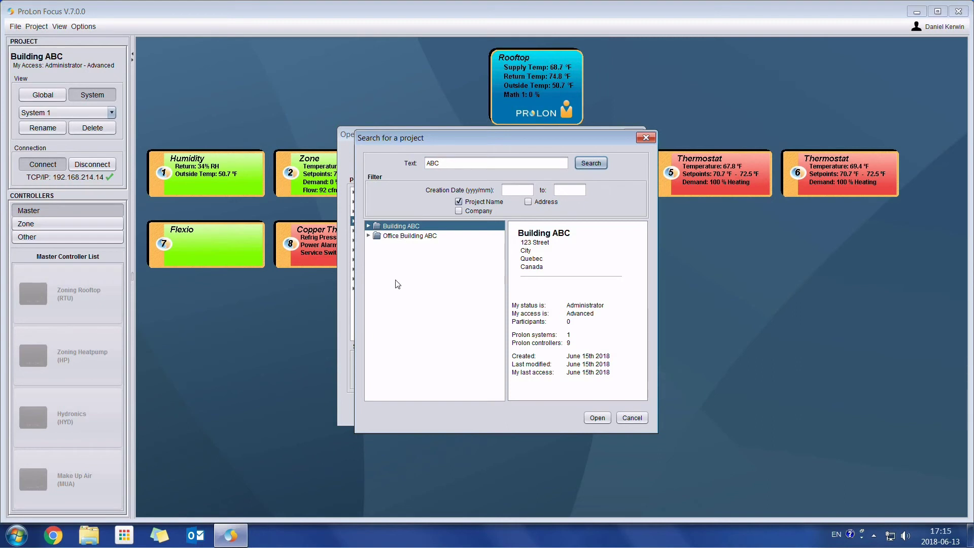
- View the Building ABC project in the search results, then leave the search and the project list without opening anything
left_click(449, 166)
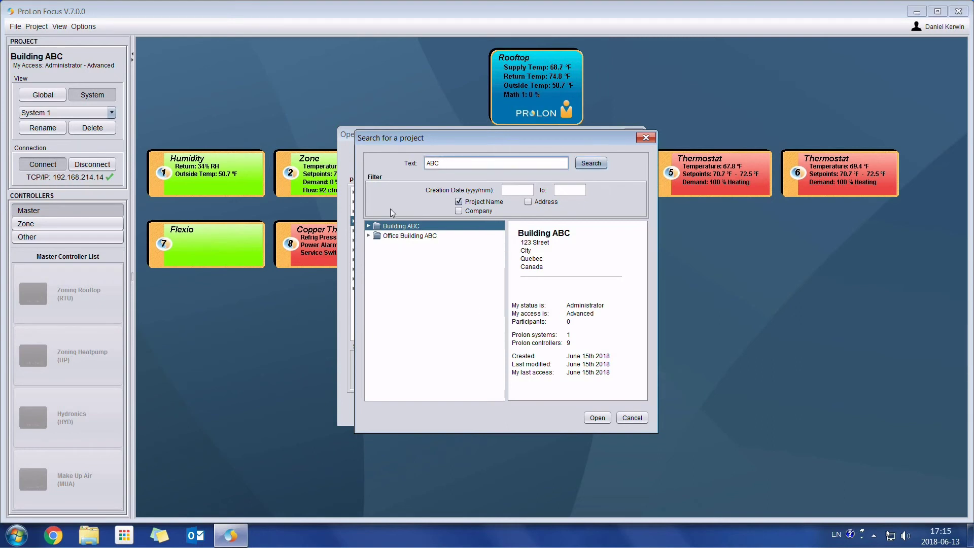
left_click(369, 227)
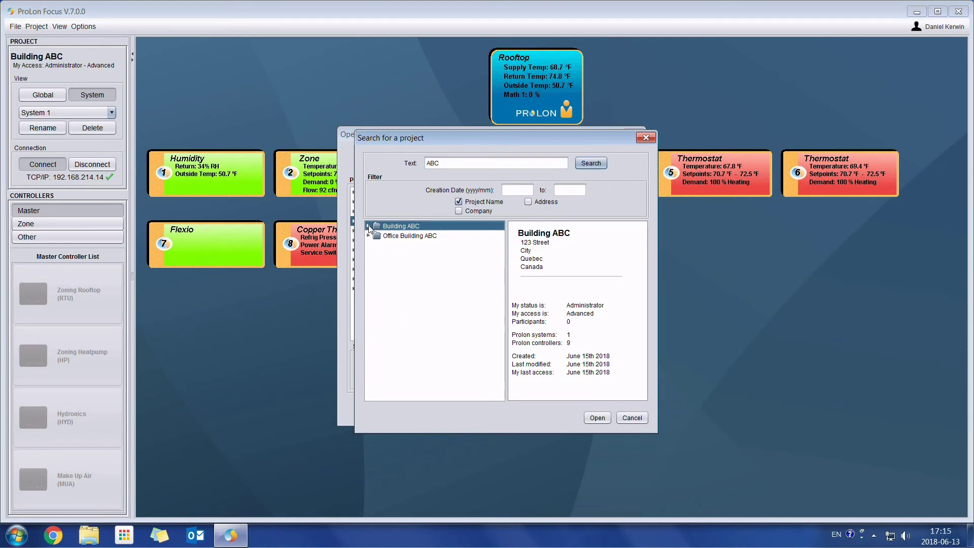
left_click(368, 226)
left_click(390, 236)
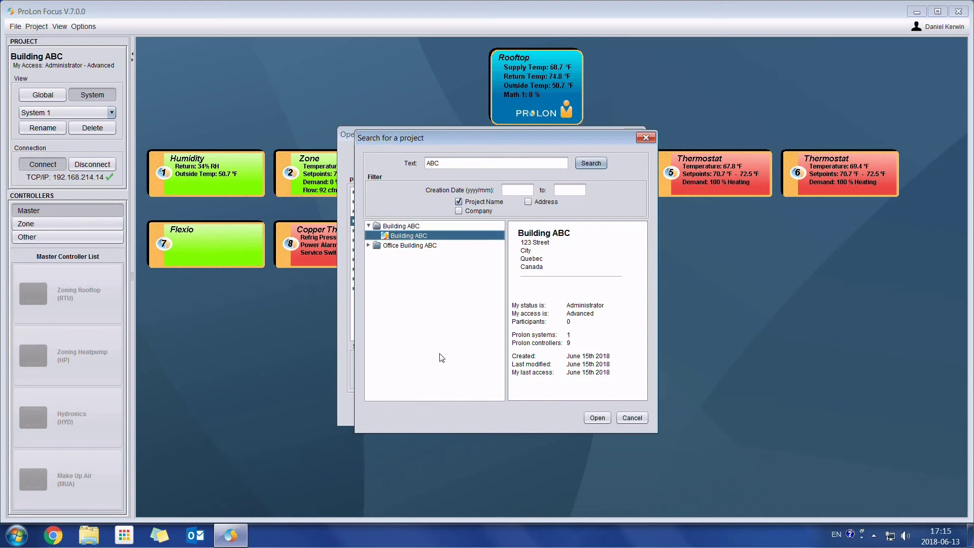
left_click(630, 418)
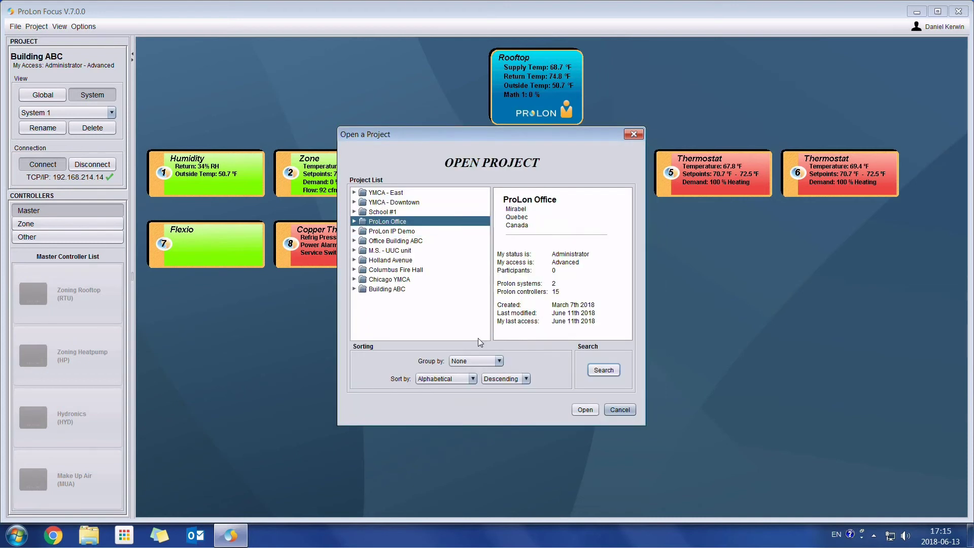
left_click(617, 409)
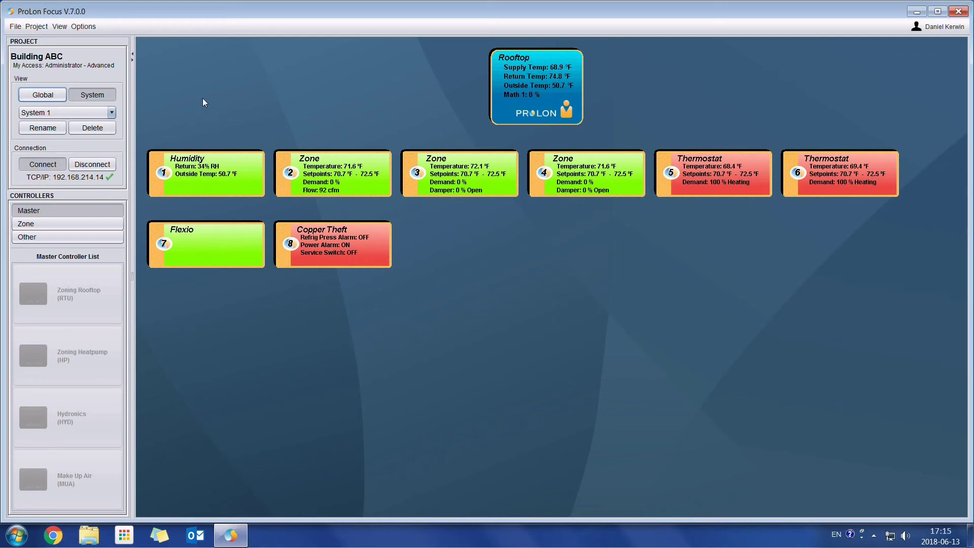
- Import the network file Bank project 1.prl without saving the current network
left_click(13, 28)
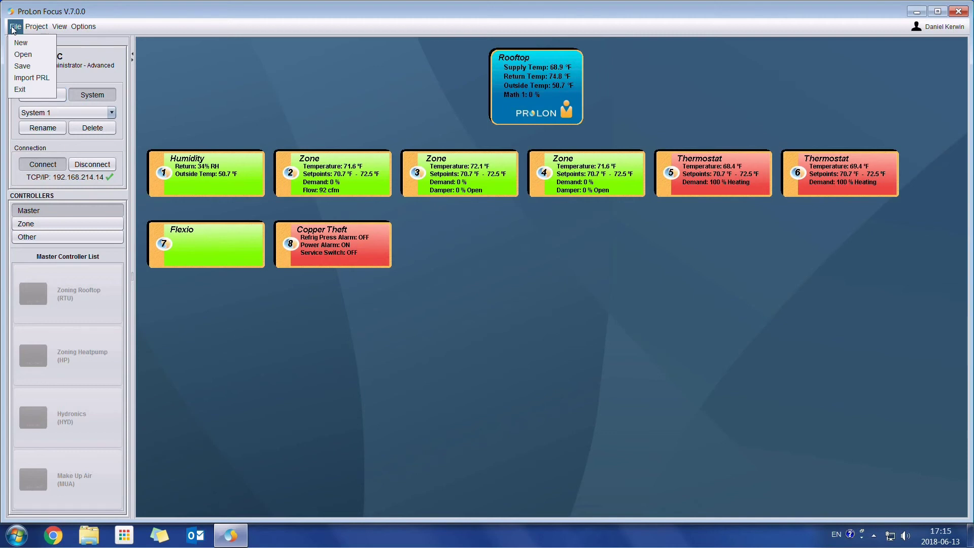
left_click(34, 78)
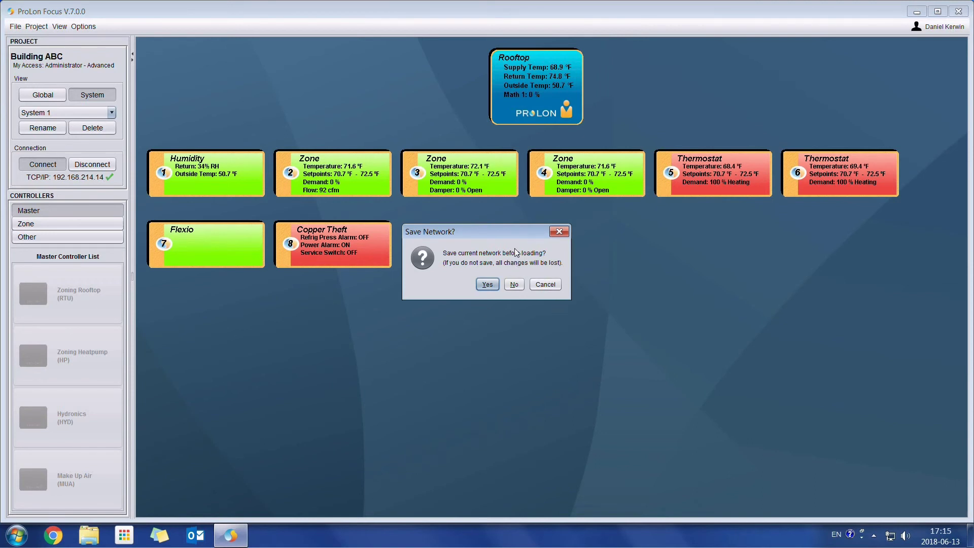
left_click(514, 285)
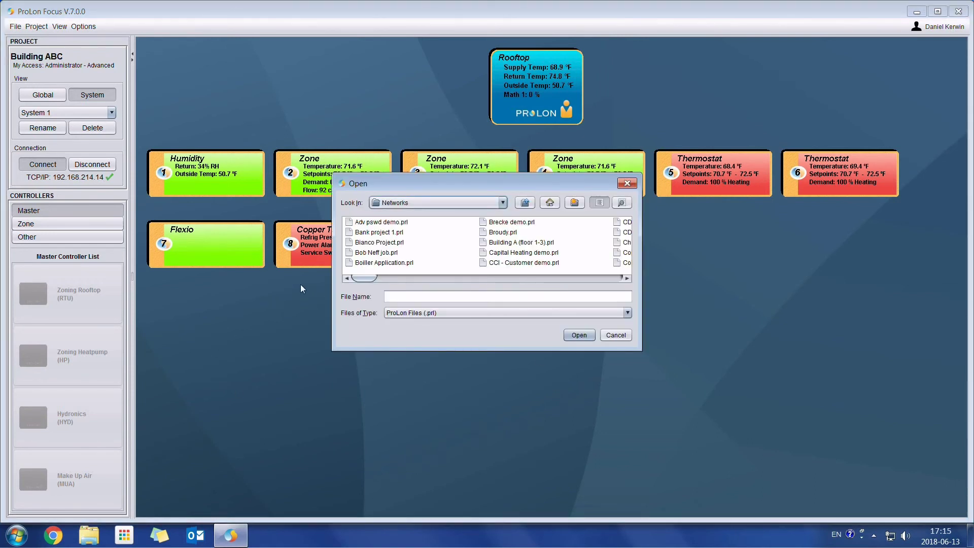
left_click(379, 232)
left_click(582, 337)
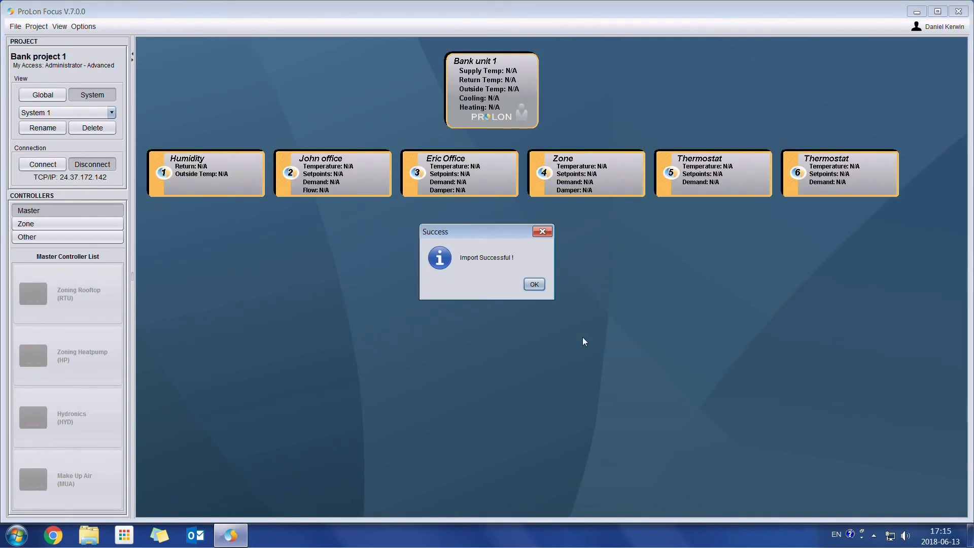
left_click(535, 285)
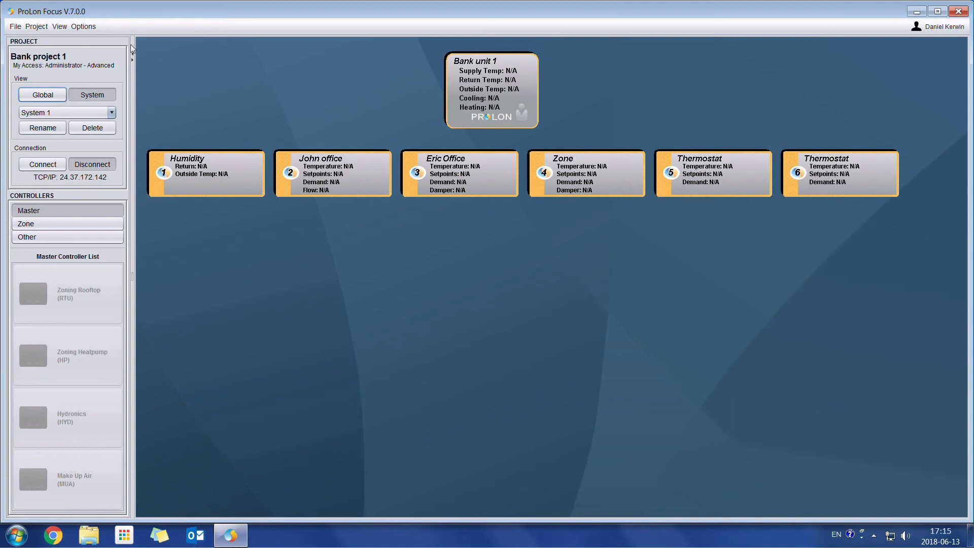
- Save the imported Bank project 1 to the cloud without also saving a PRL file
left_click(15, 28)
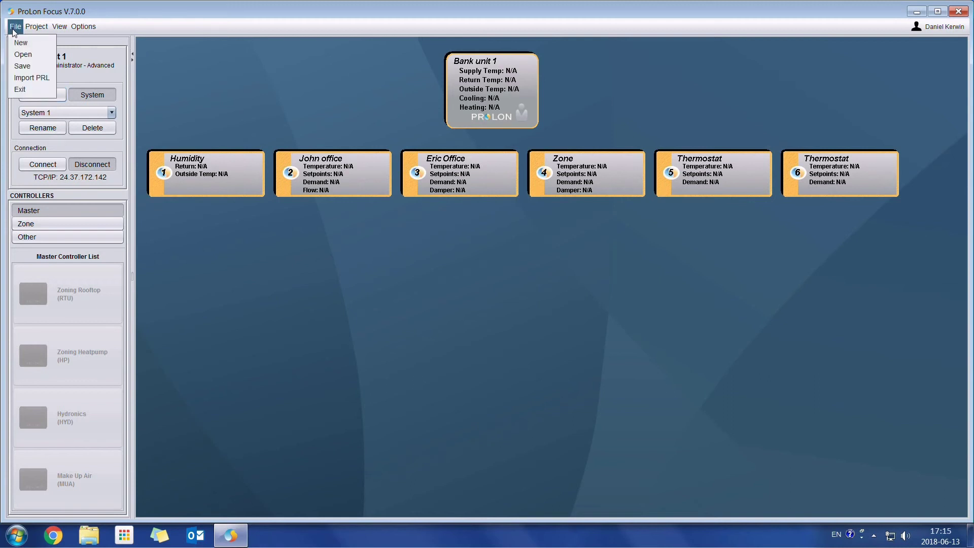
left_click(23, 67)
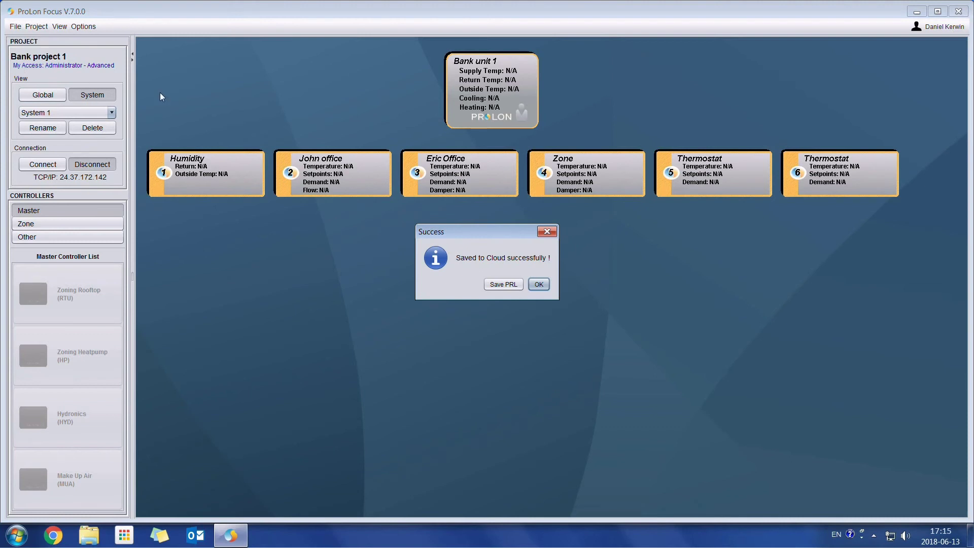
left_click(539, 285)
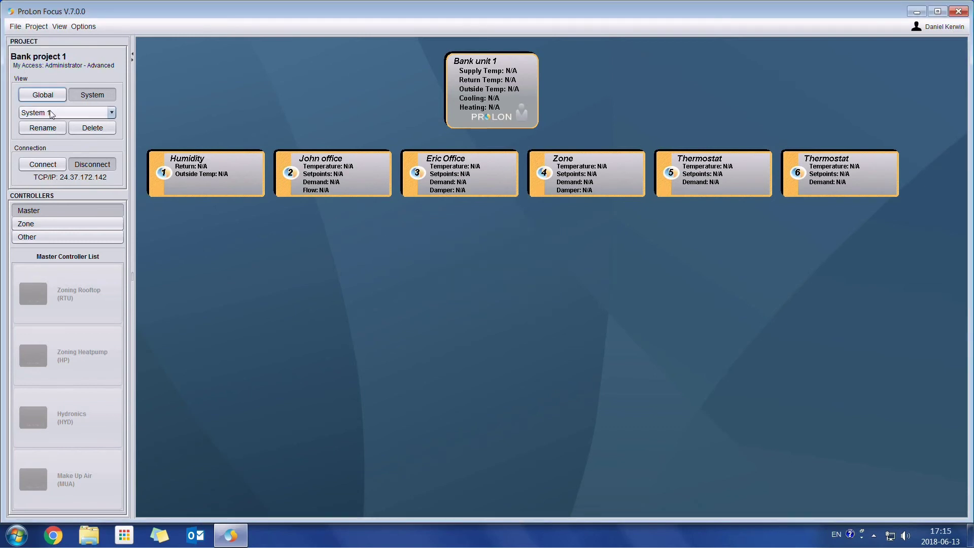
- View the details of Bank project 1 in the list of projects, skipping the network save and leaving without opening it
left_click(20, 27)
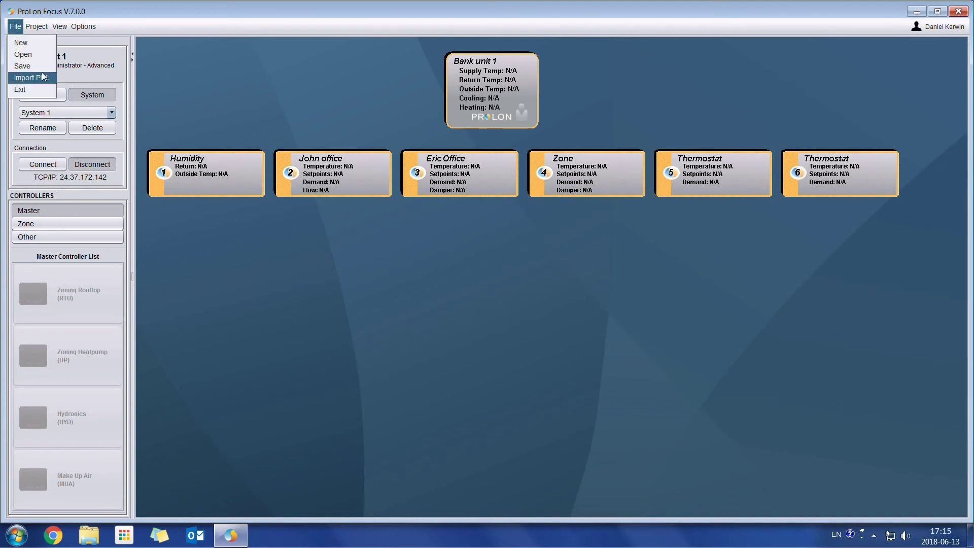
left_click(38, 57)
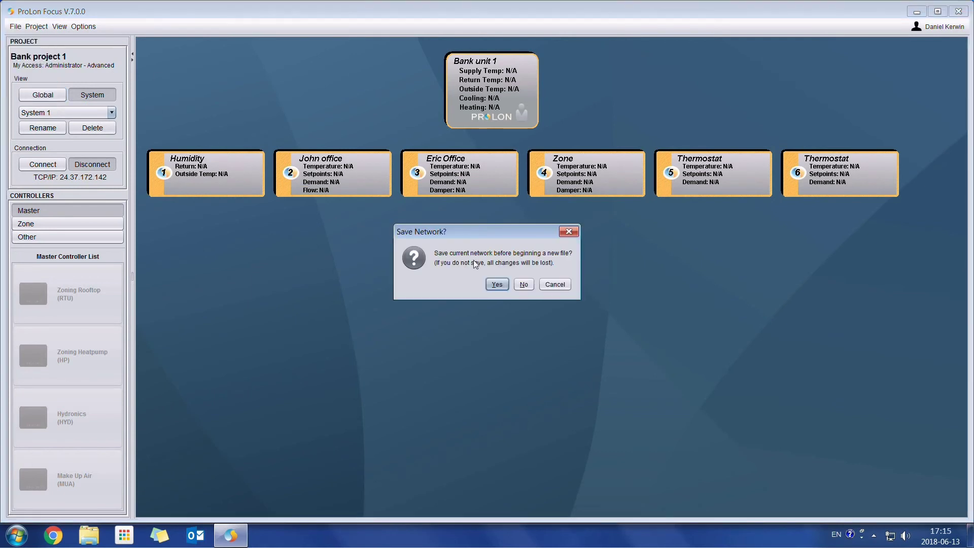
left_click(524, 286)
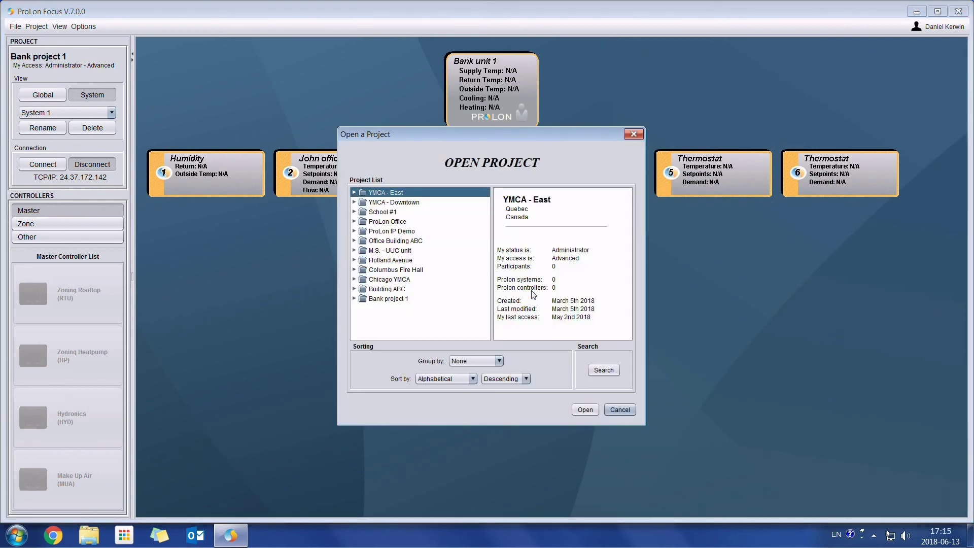
left_click(385, 299)
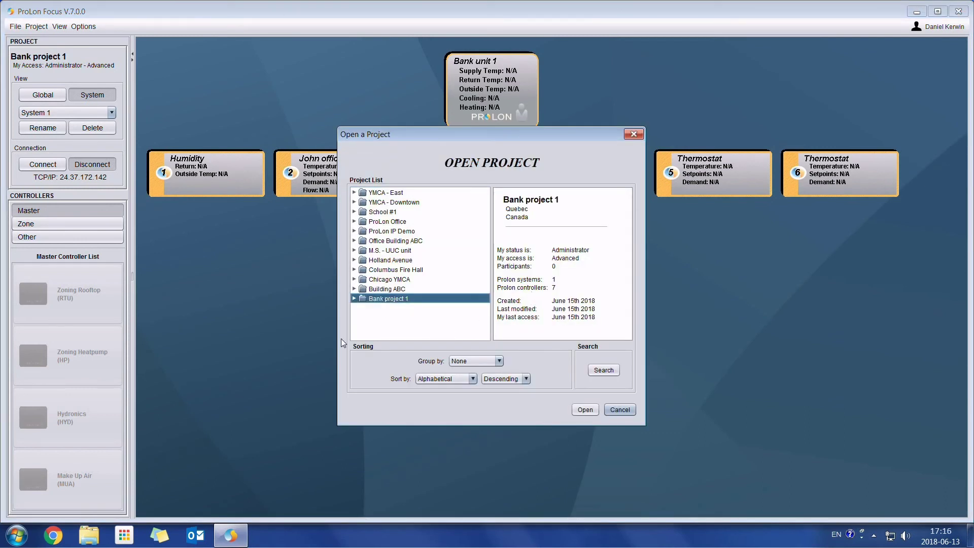
left_click(619, 409)
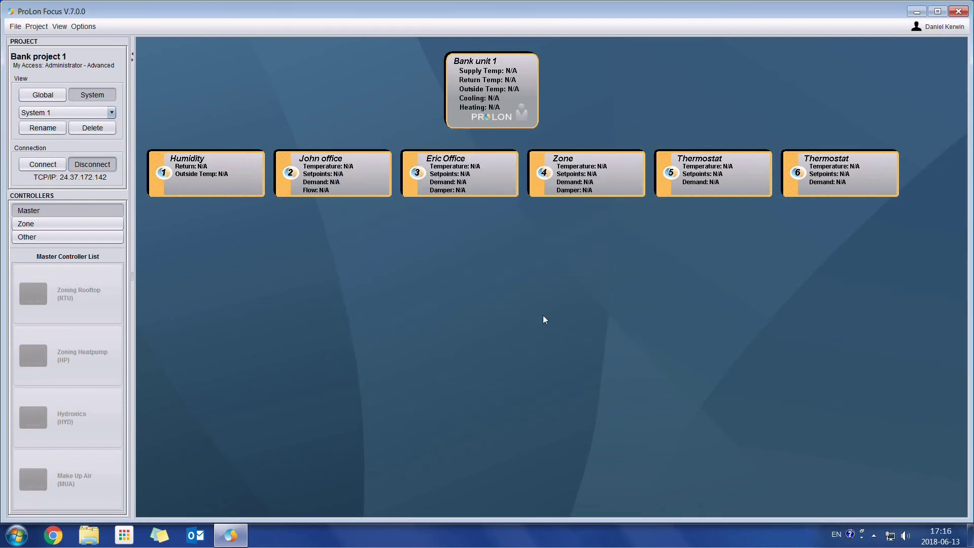
- Open the Building ABC project without saving the current network and connect to it over TCP/IP
left_click(15, 26)
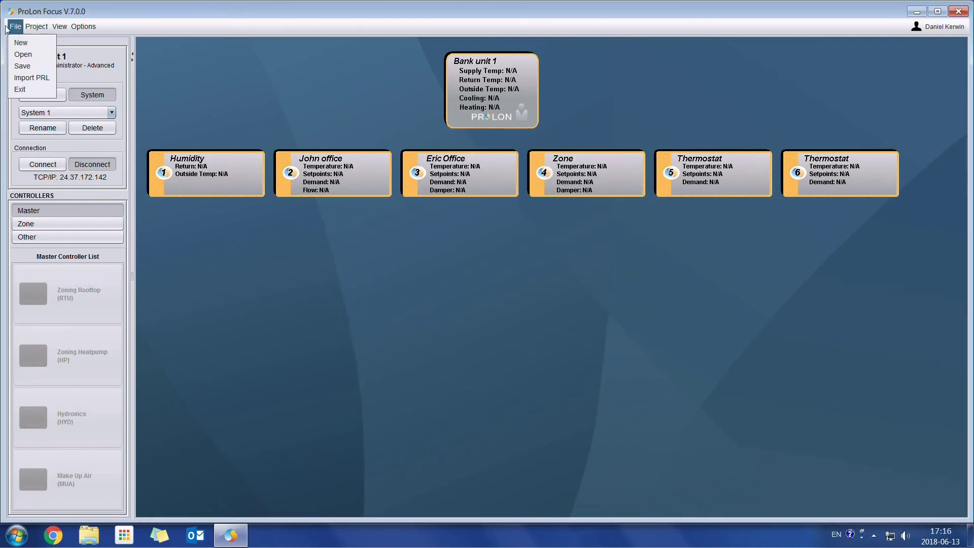
left_click(24, 44)
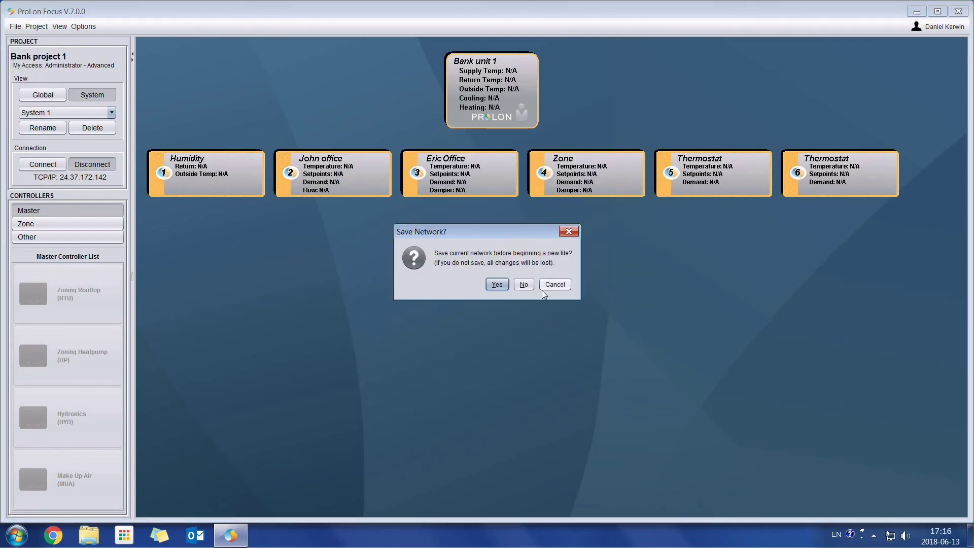
left_click(524, 285)
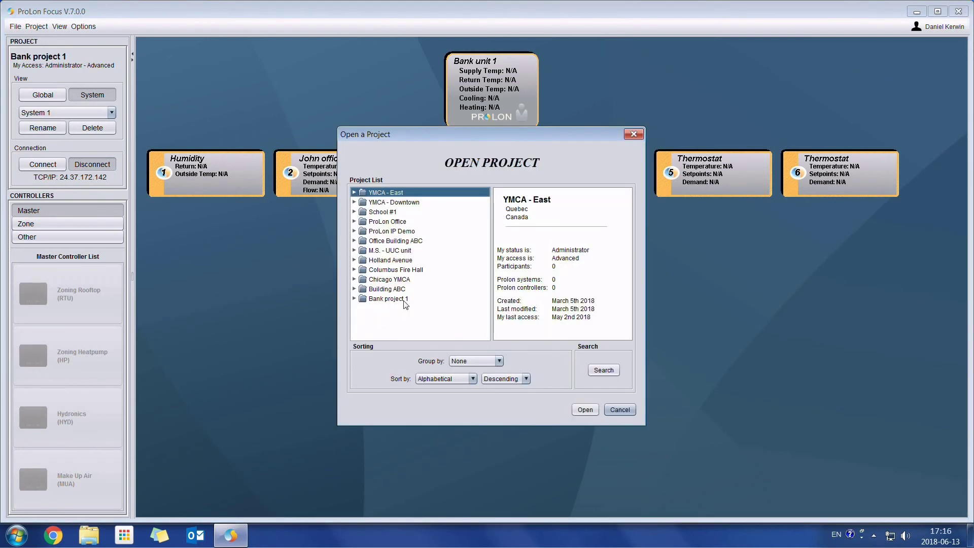
left_click(377, 293)
left_click(585, 409)
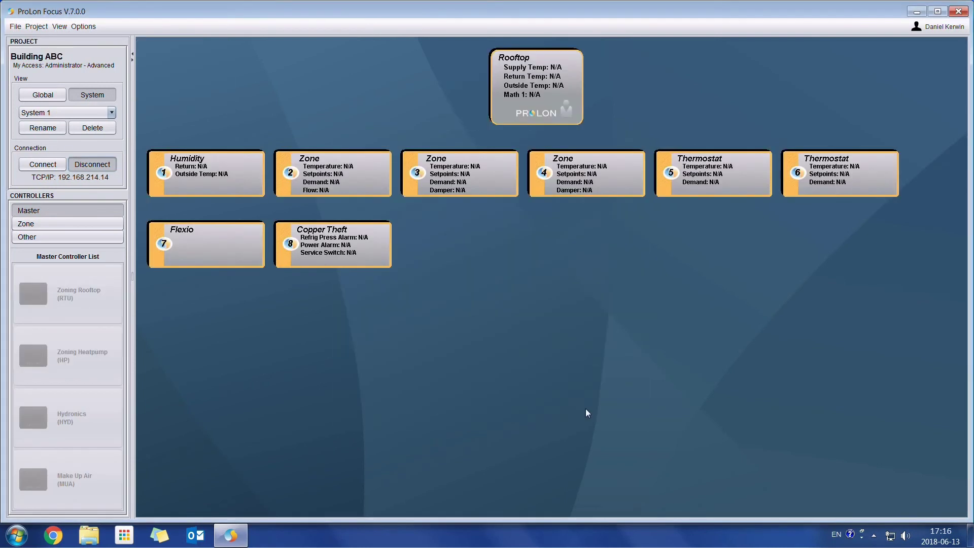
left_click(40, 164)
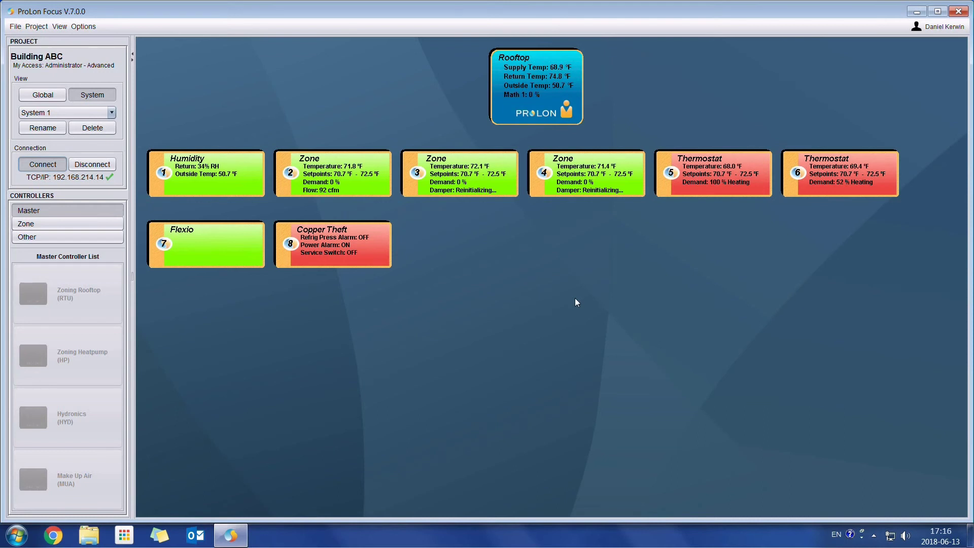
- View the temperature configuration of VAV controller #2 and return to its home page
double_click(357, 175)
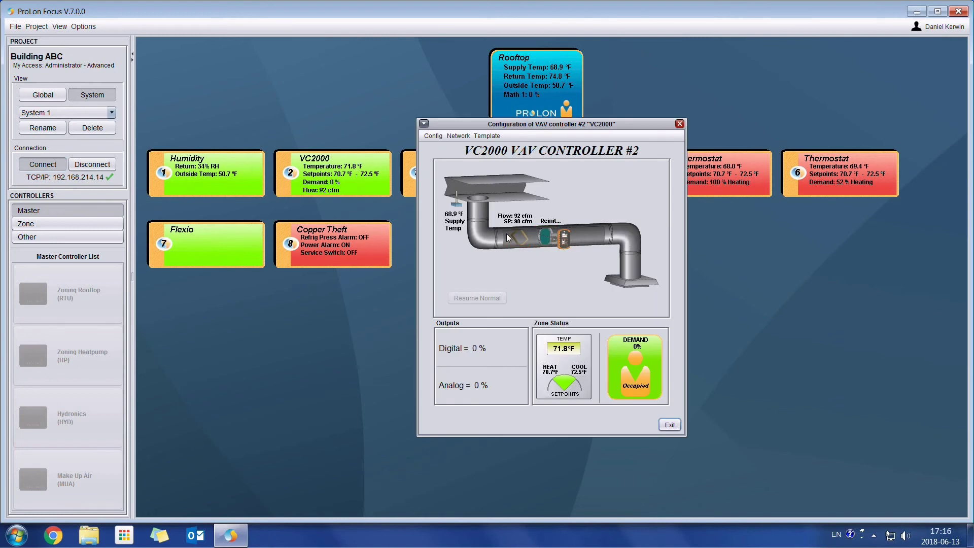
left_click(437, 136)
left_click(449, 165)
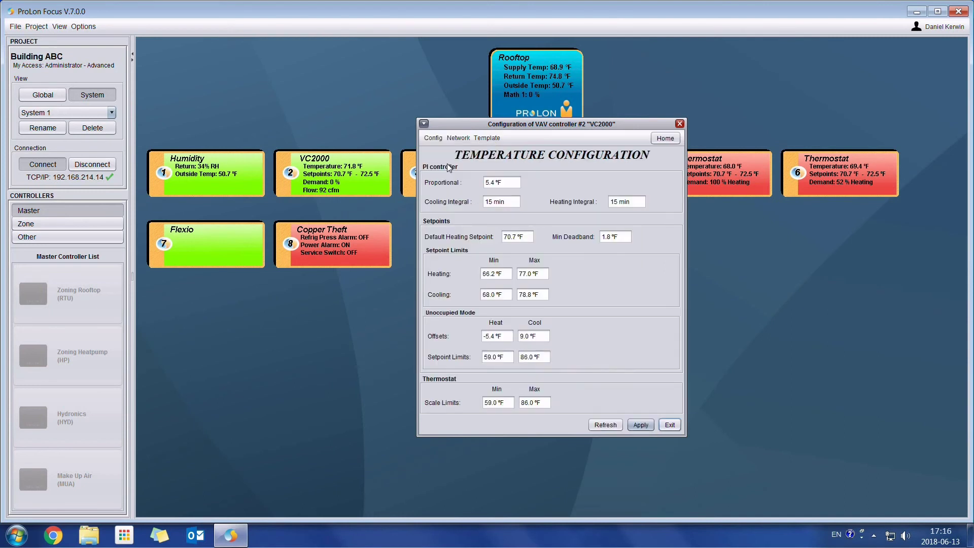
left_click(662, 139)
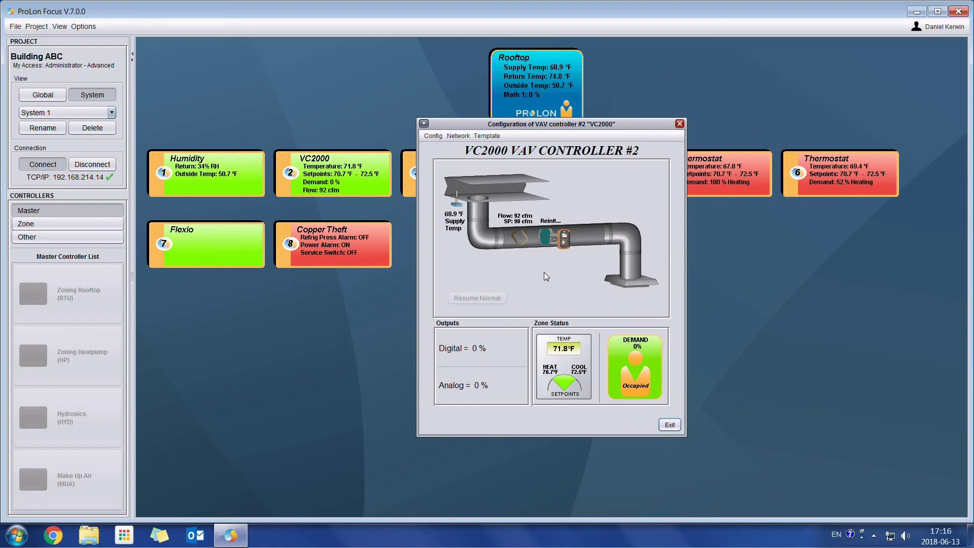
- View the location and existing files for saving VAV controller #2 as a template, leaving without saving
left_click(487, 137)
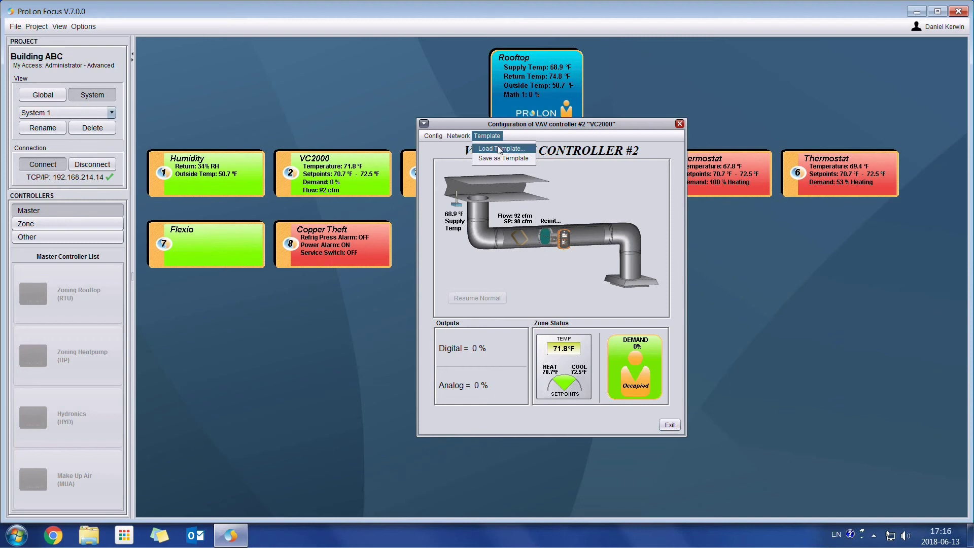
left_click(501, 158)
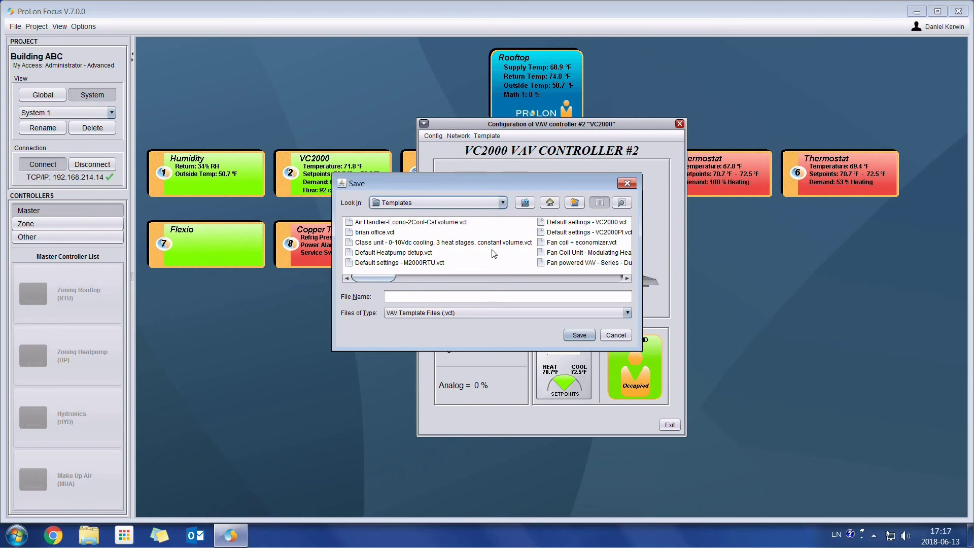
left_click(616, 335)
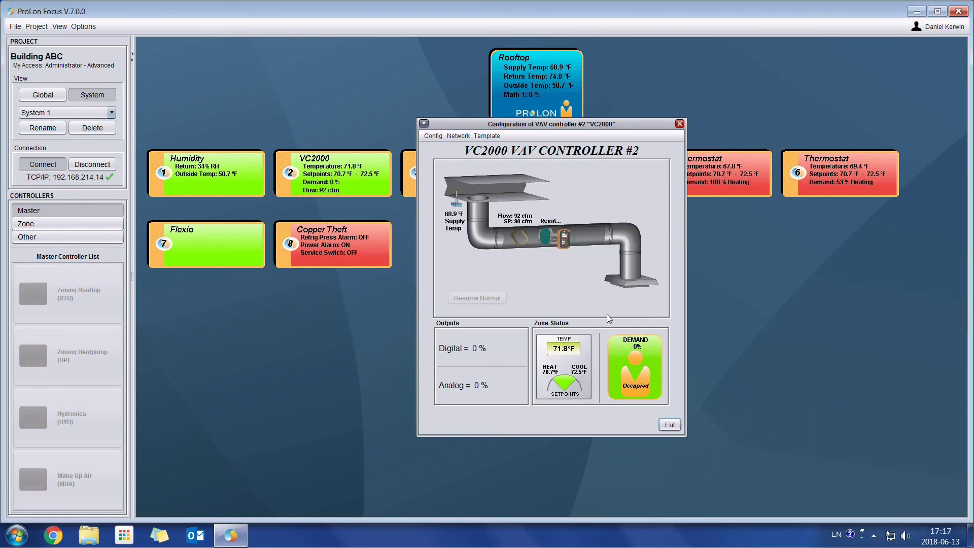
- Start loading a template into VAV controller #2, set the template source to VCT File, and browse the template files without choosing one
left_click(488, 136)
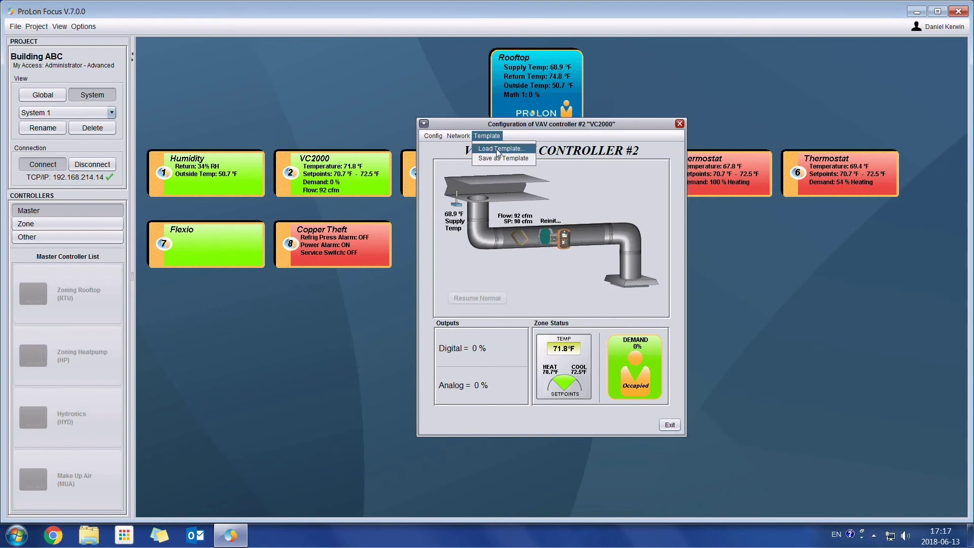
left_click(498, 149)
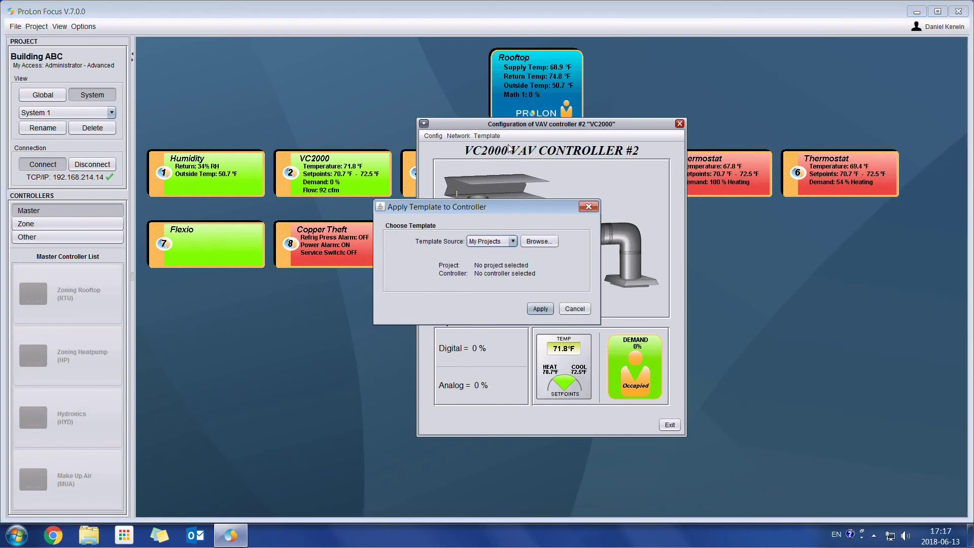
left_click(496, 242)
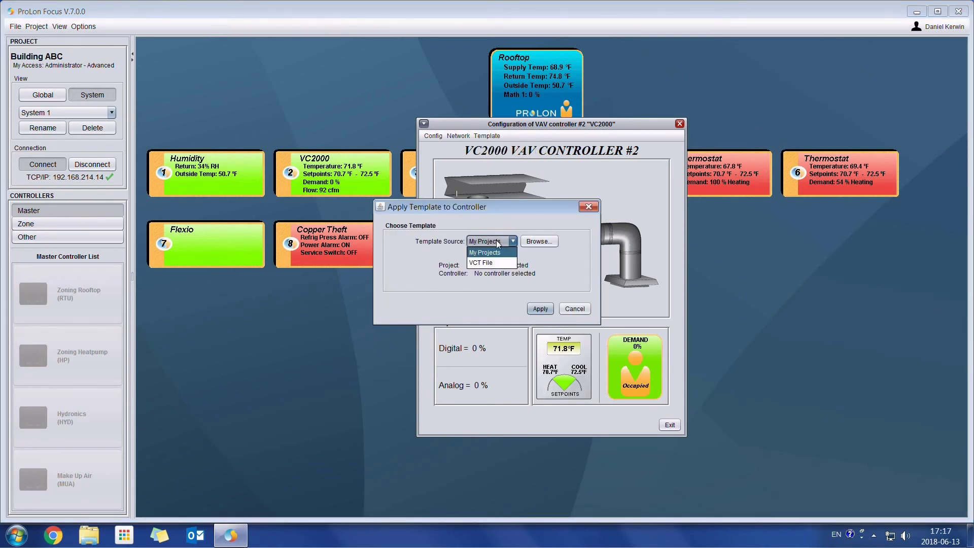
left_click(494, 262)
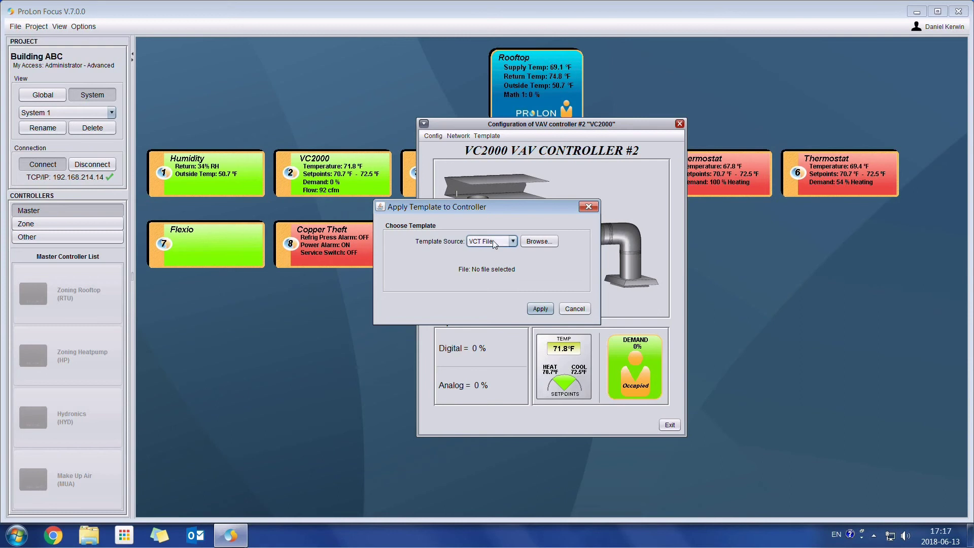
left_click(542, 242)
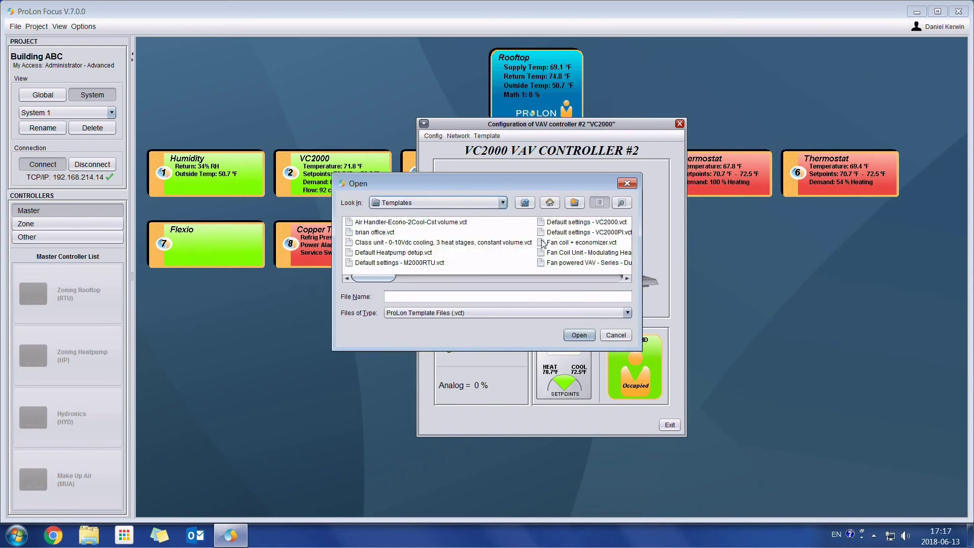
left_click(615, 336)
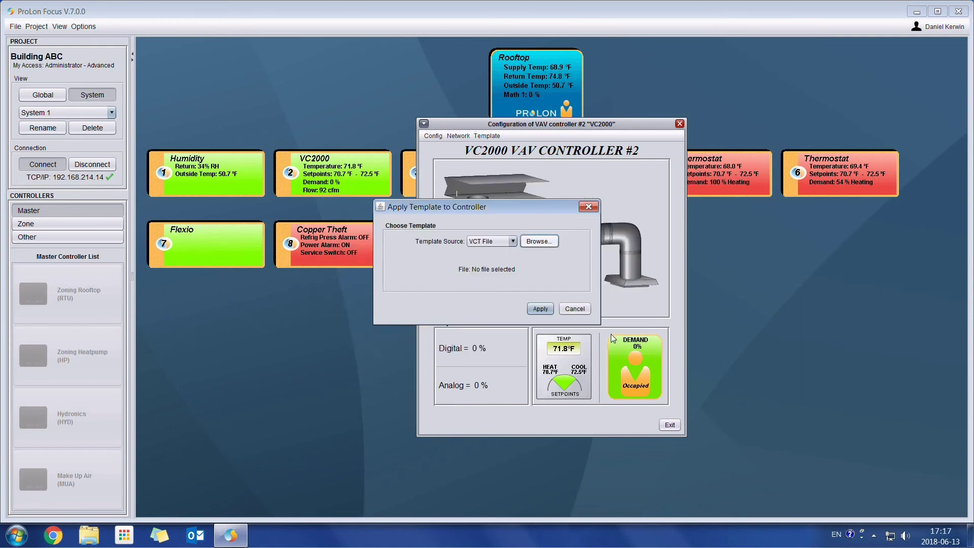
- Choose controller #14 of the ProLon Office project from My Projects as the template for VAV controller #2, and exit without applying it
left_click(491, 241)
left_click(490, 253)
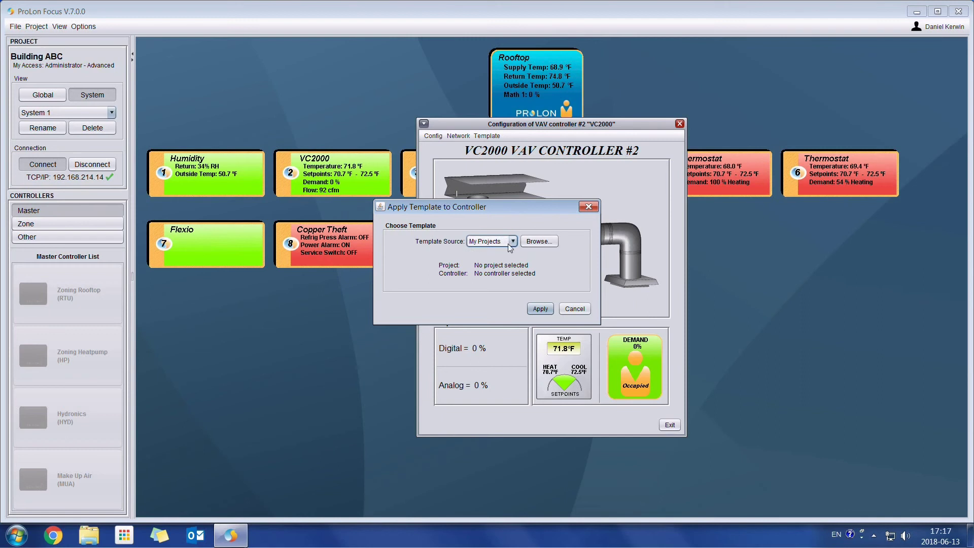
left_click(540, 242)
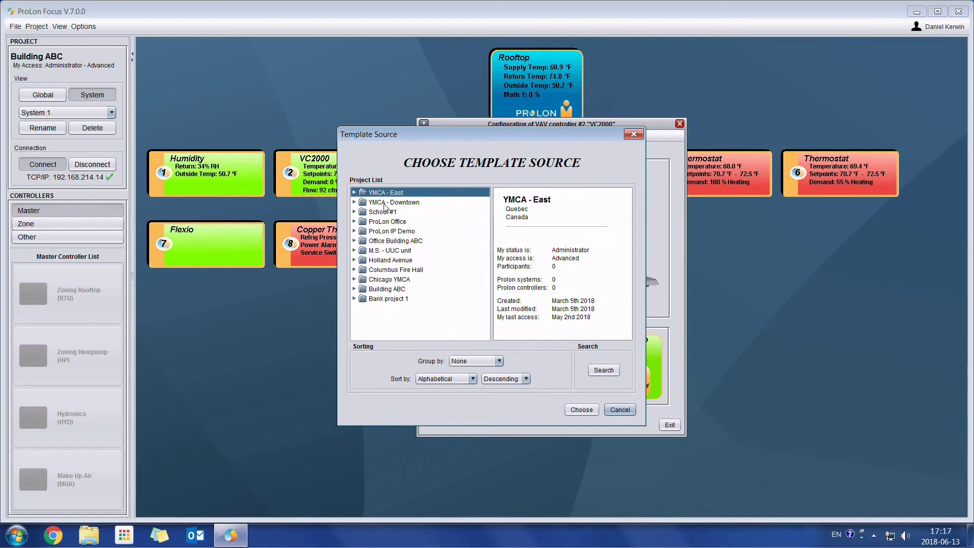
left_click(377, 223)
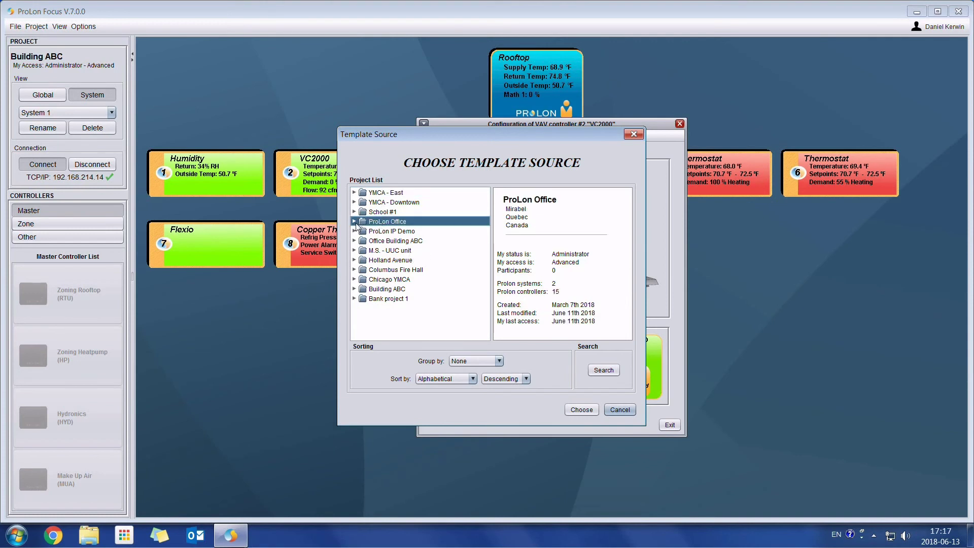
left_click(355, 222)
left_click(378, 232)
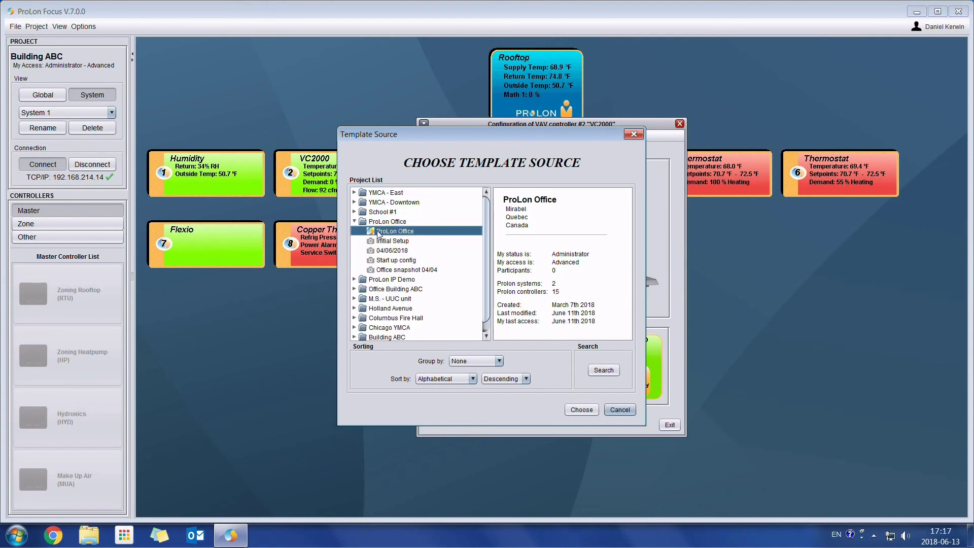
left_click(582, 410)
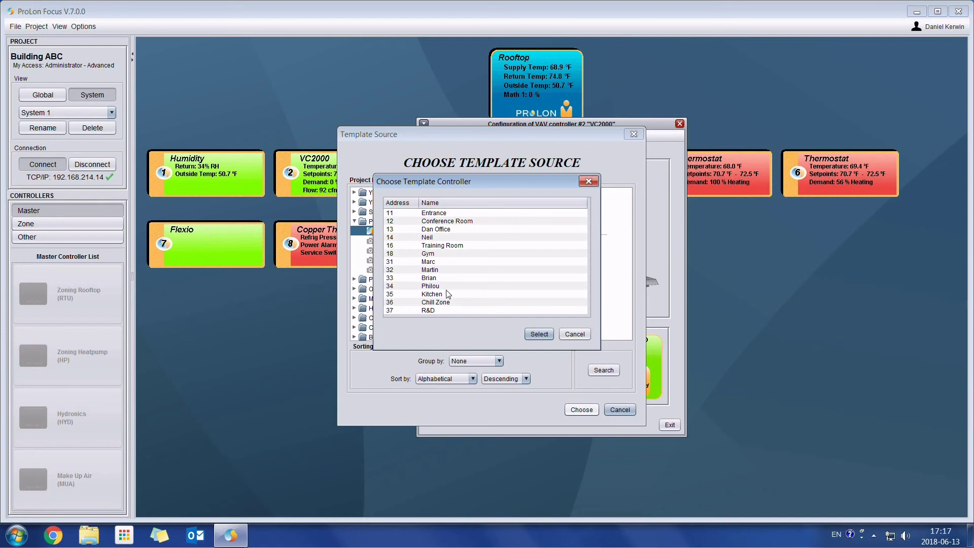
left_click(433, 238)
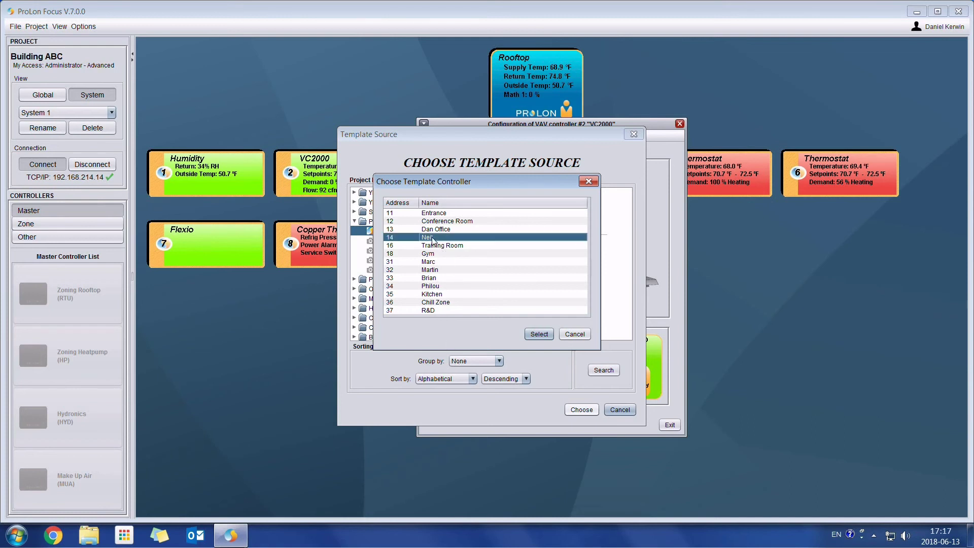
left_click(539, 334)
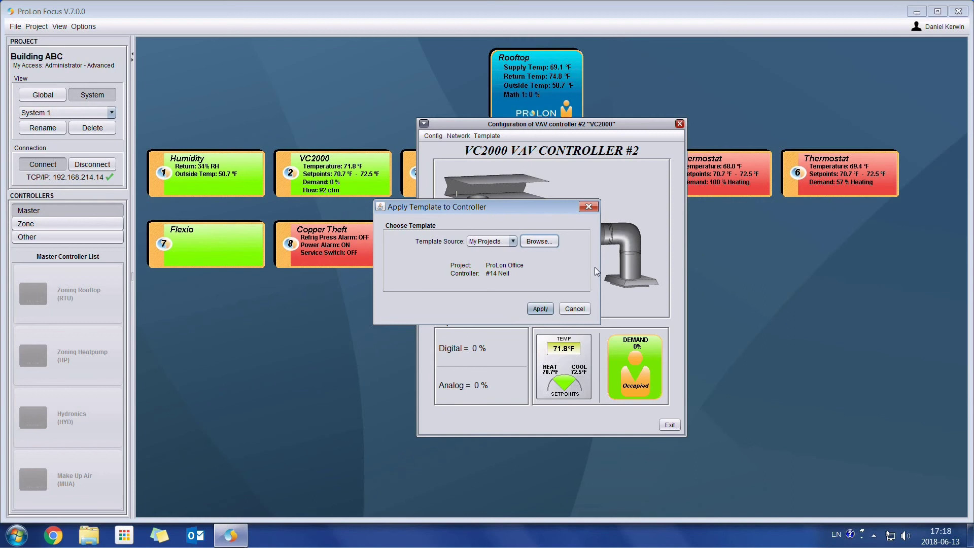
left_click(579, 309)
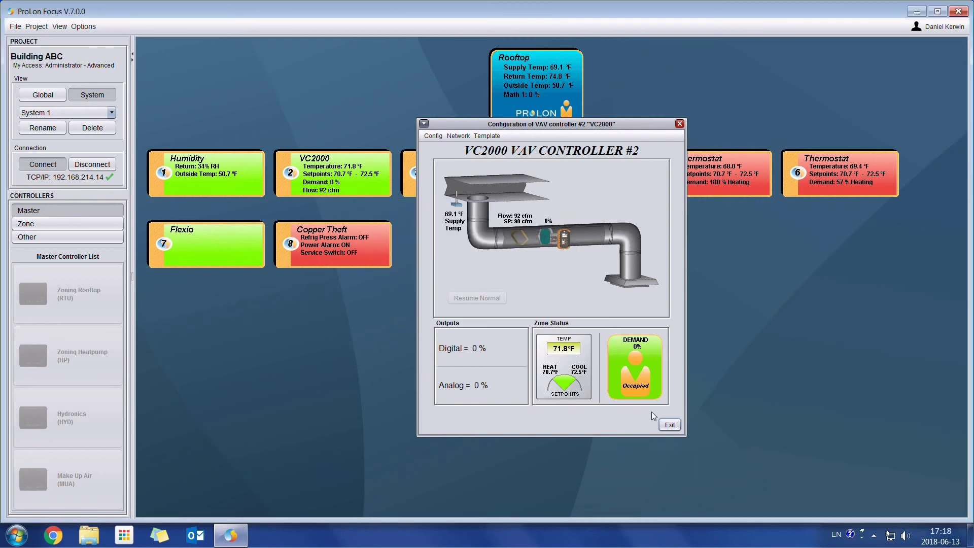
left_click(669, 426)
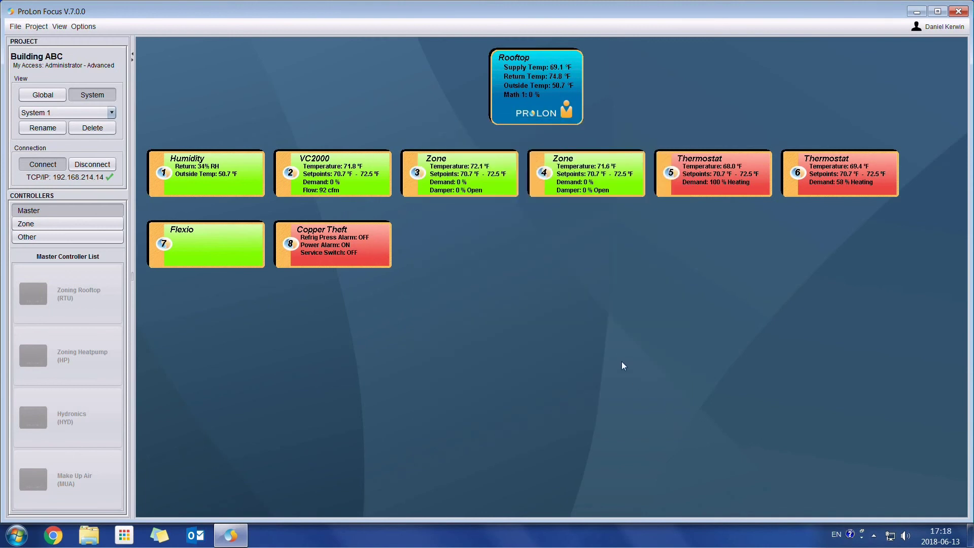
- Start applying a template to multiple VAV controllers, choosing controller #14 of the ProLon Office project from My Projects as the template source
left_click(84, 28)
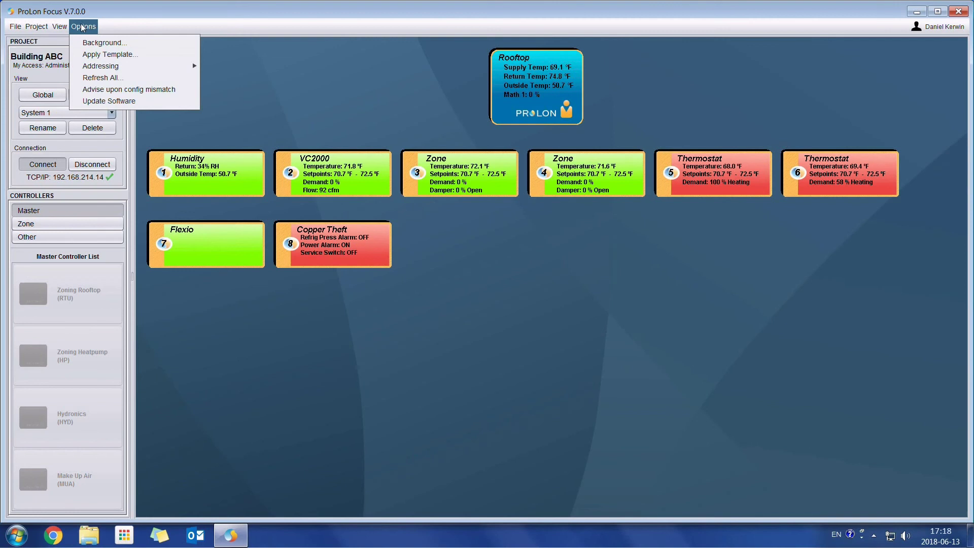
left_click(104, 53)
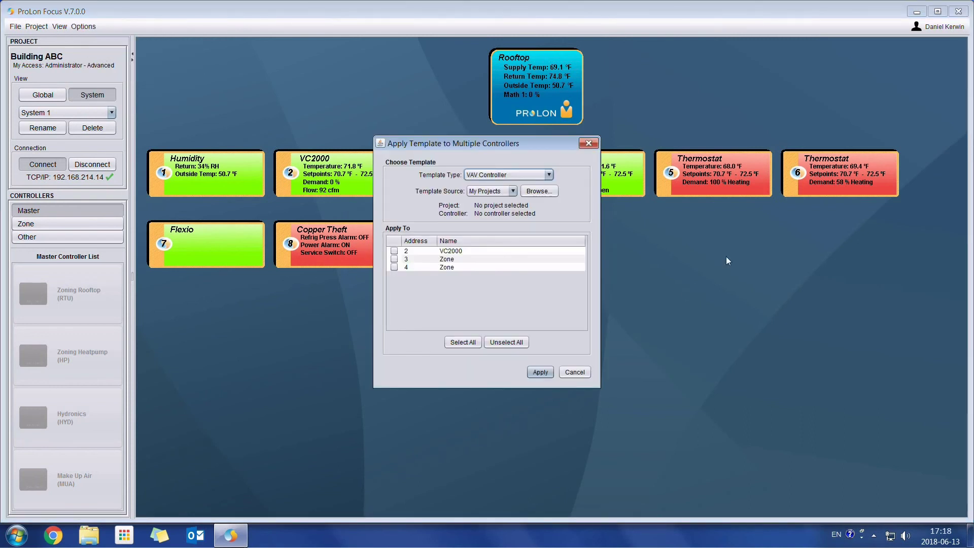
left_click(544, 175)
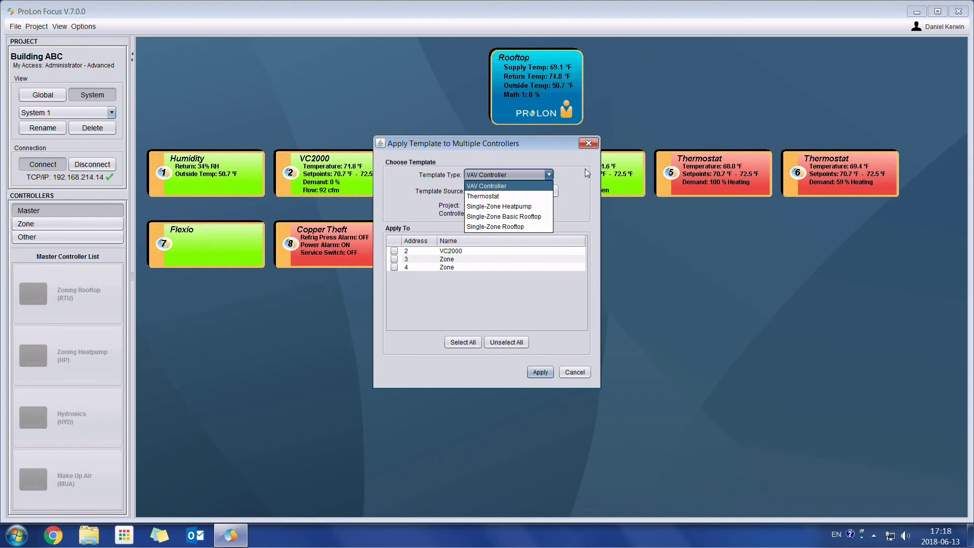
left_click(582, 178)
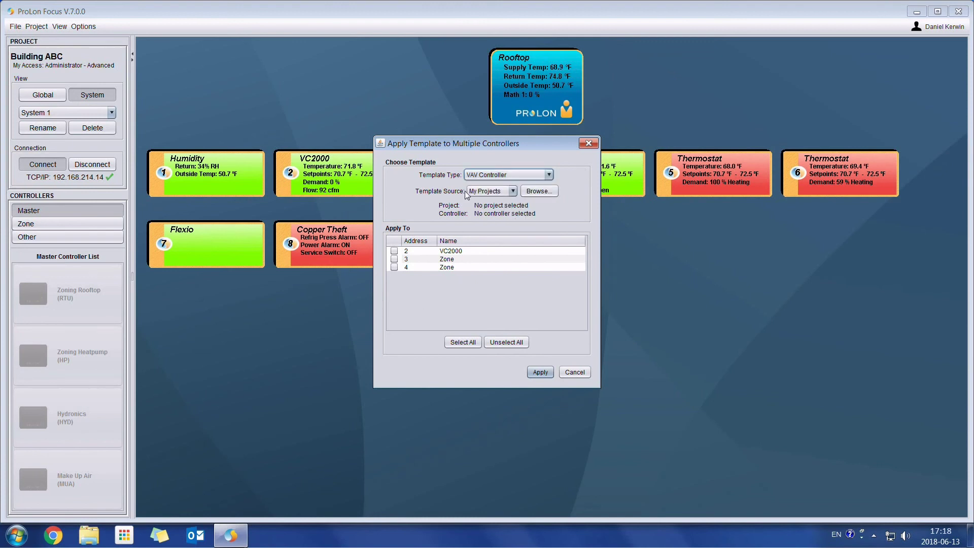
left_click(540, 191)
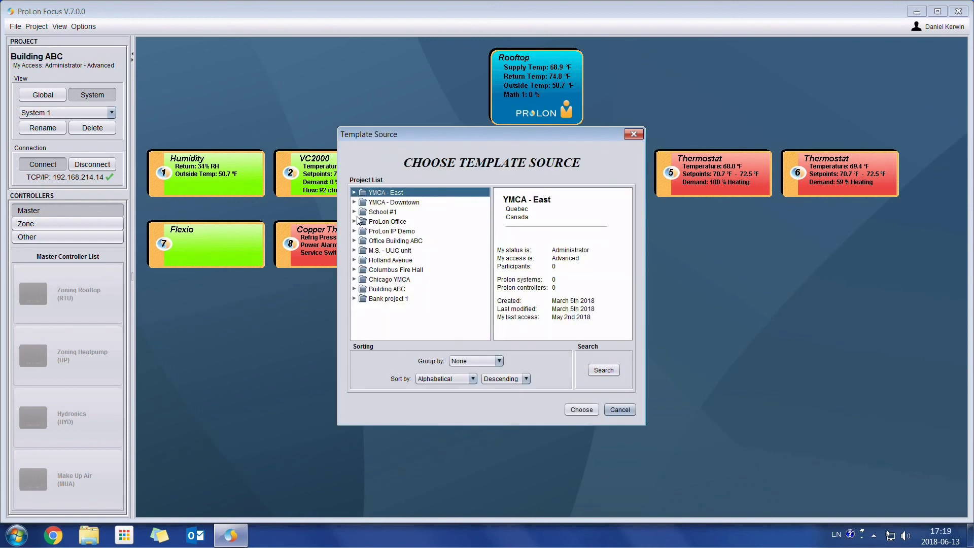
left_click(355, 222)
left_click(382, 231)
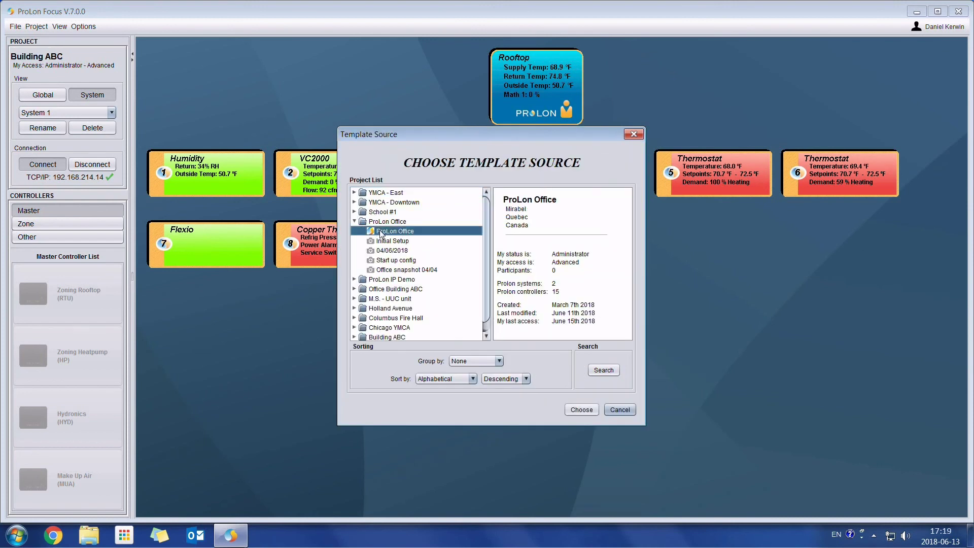
left_click(579, 410)
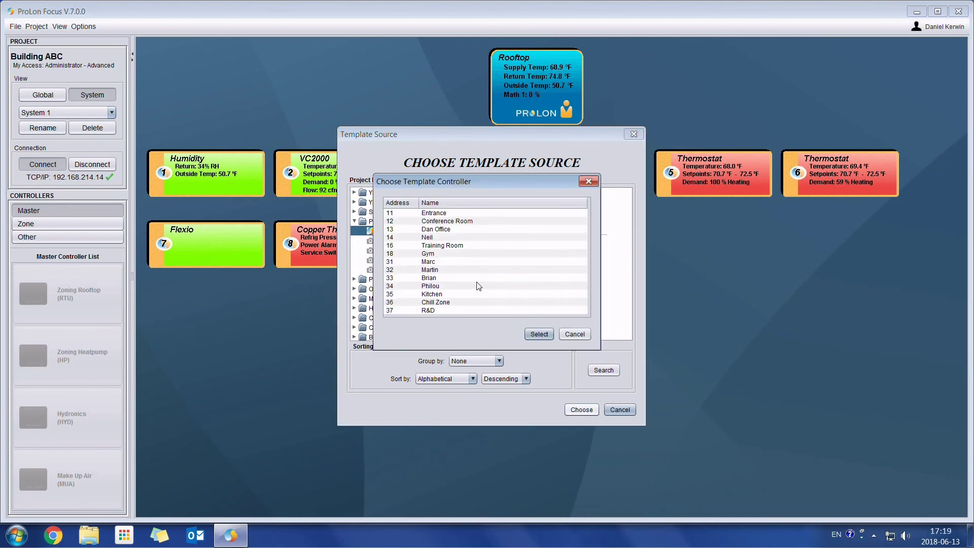
left_click(430, 237)
left_click(539, 334)
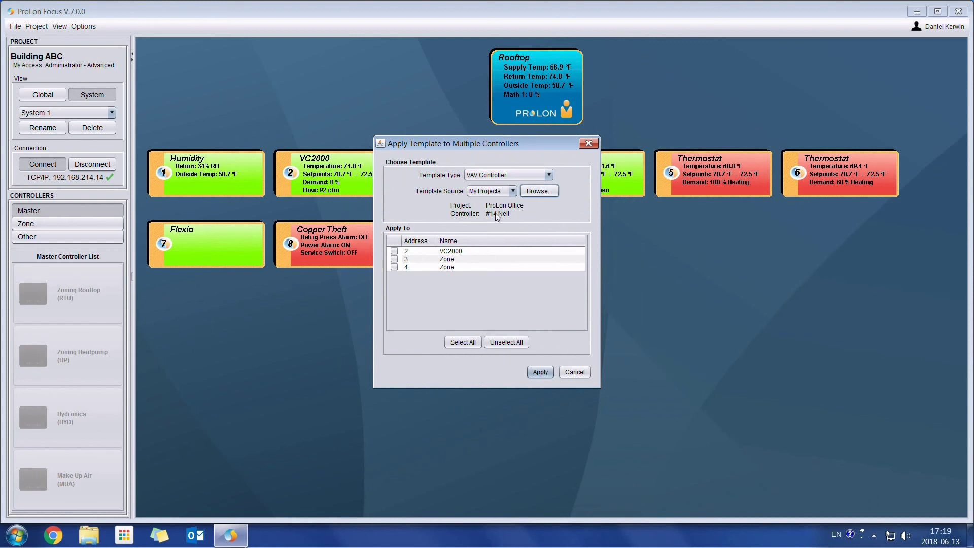
- Mark the VAV controllers at addresses 2 and 4 as template targets, excluding address 3, and cancel without applying the template
left_click(394, 251)
left_click(395, 259)
left_click(395, 267)
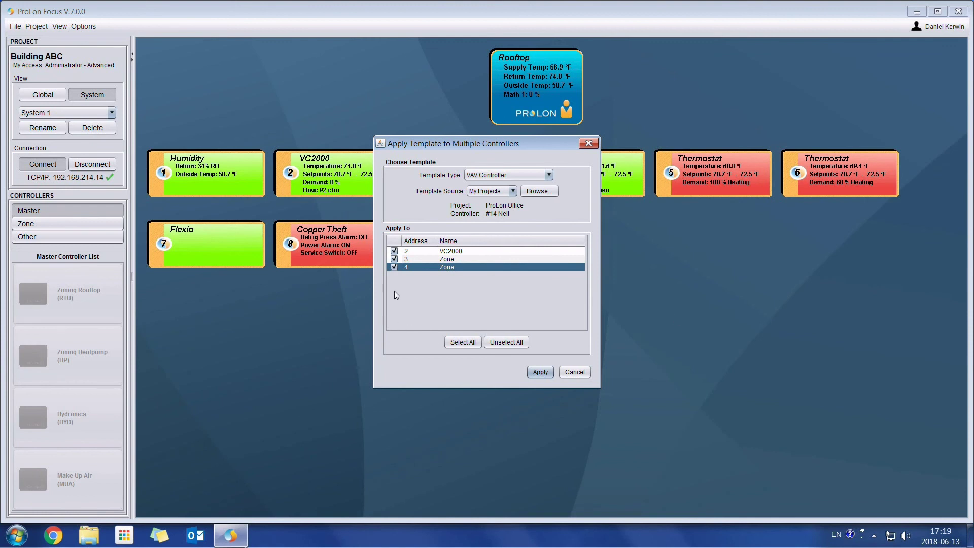
left_click(394, 260)
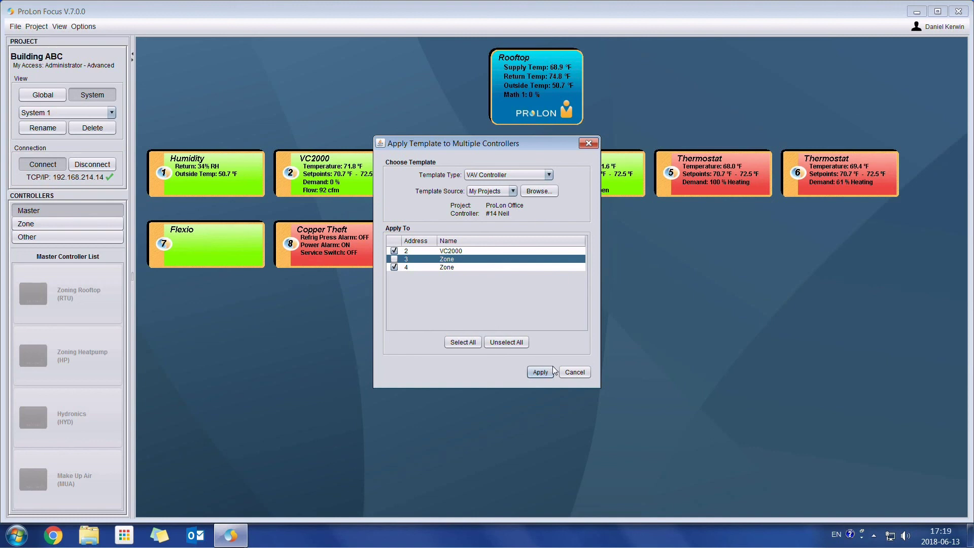
left_click(567, 373)
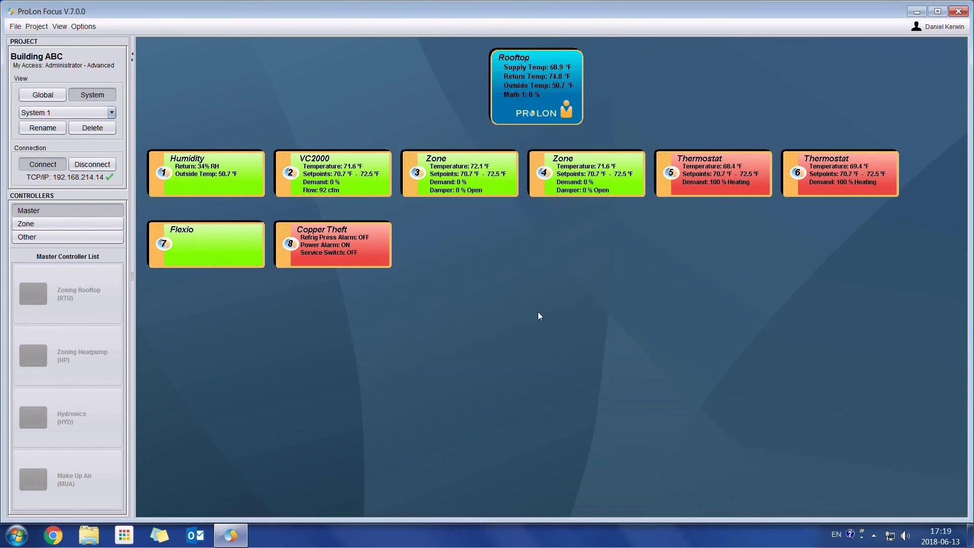
- Review the account profile's identification, unit and time format preferences, and modification options, closing it without saving
left_click(941, 28)
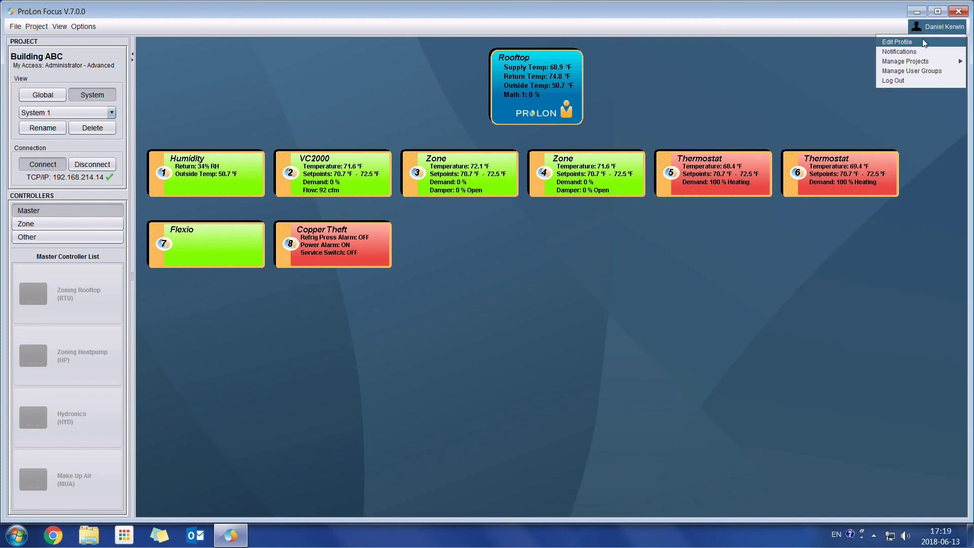
left_click(924, 42)
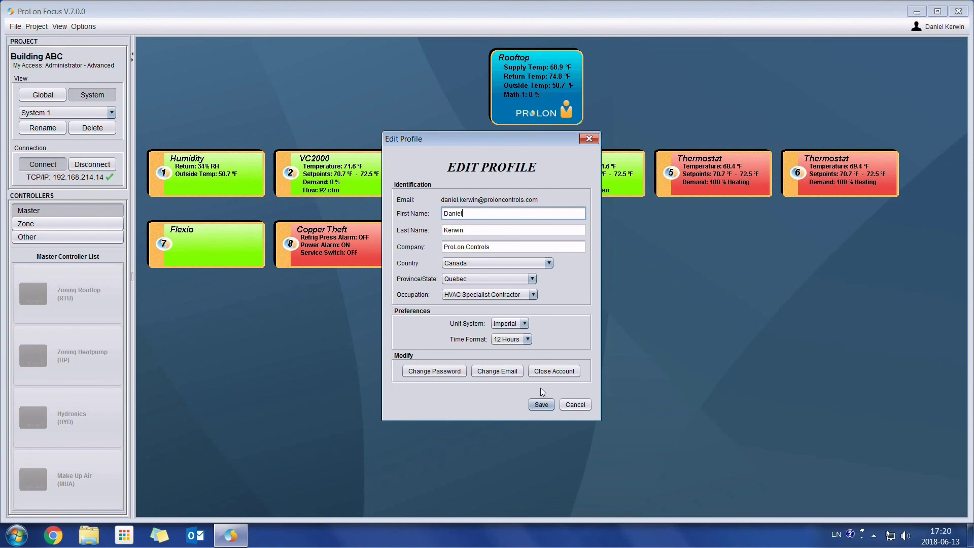
left_click(575, 404)
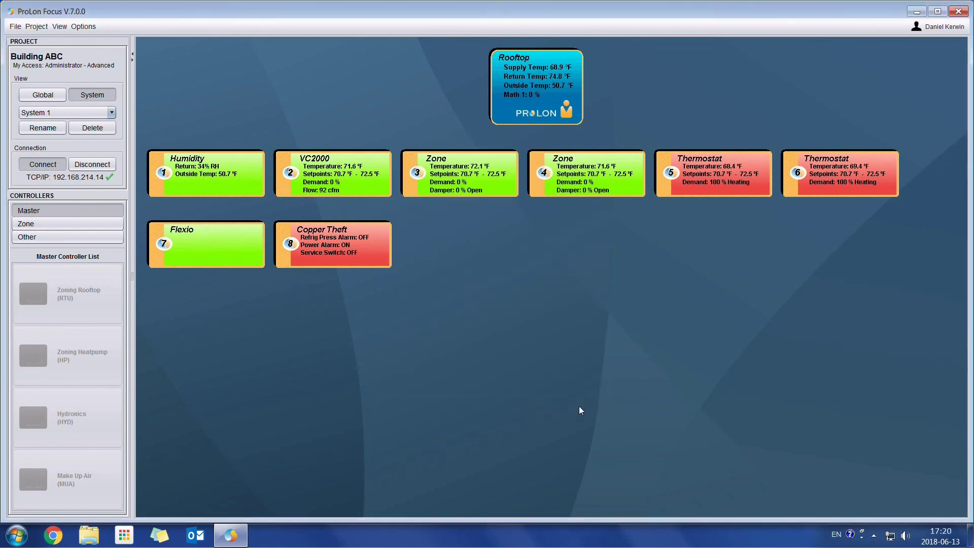
- Check the notifications received by the account and close the list
left_click(939, 28)
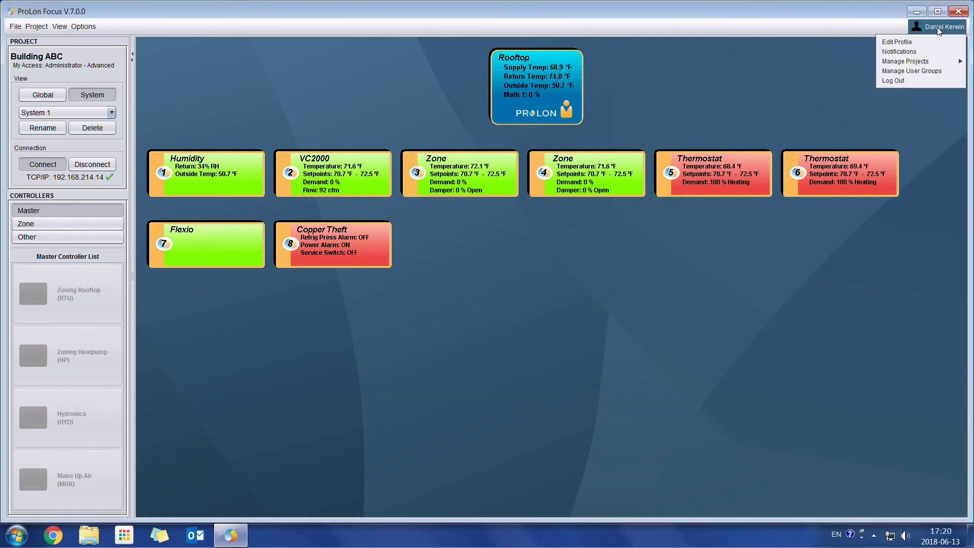
left_click(922, 51)
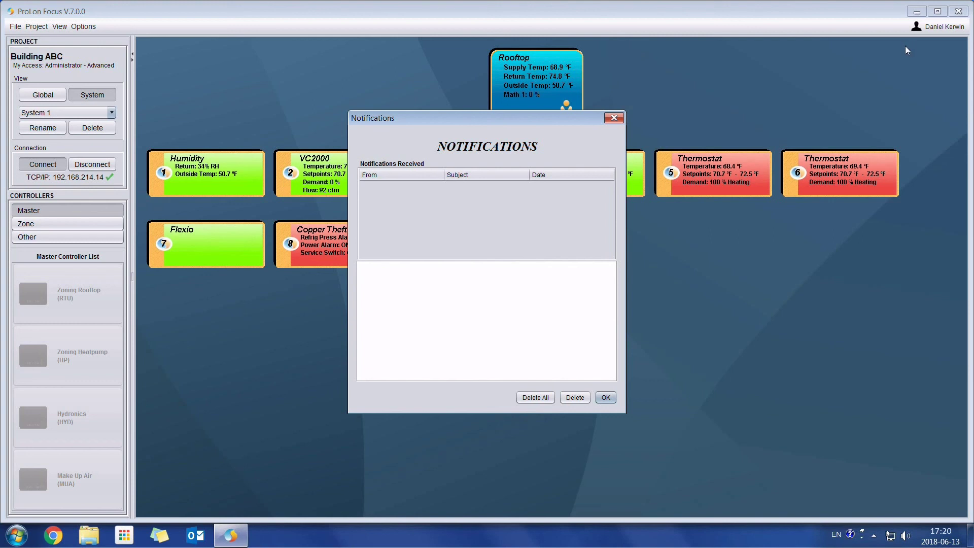
left_click(603, 400)
- Review the user groups with their default access level and members, and close the group management window
left_click(945, 29)
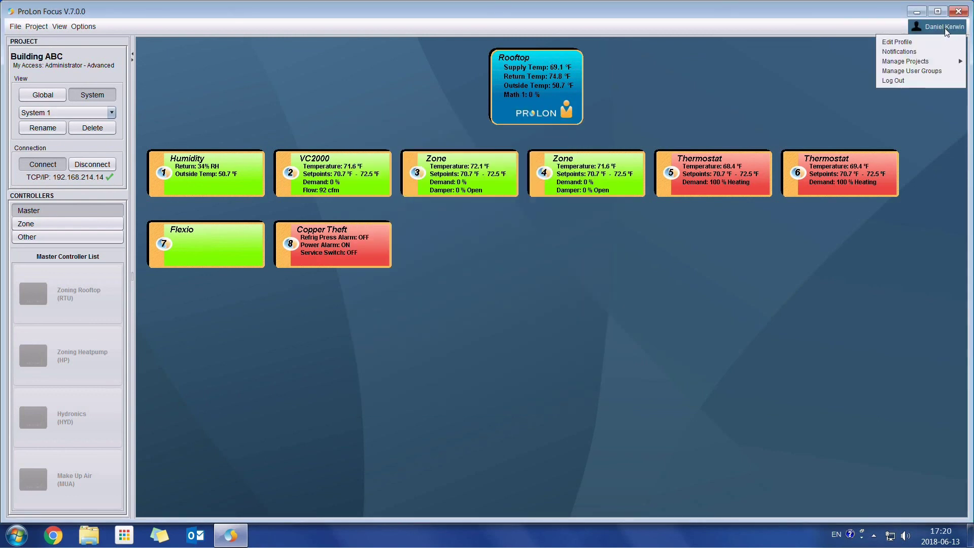
mouse_move(923, 62)
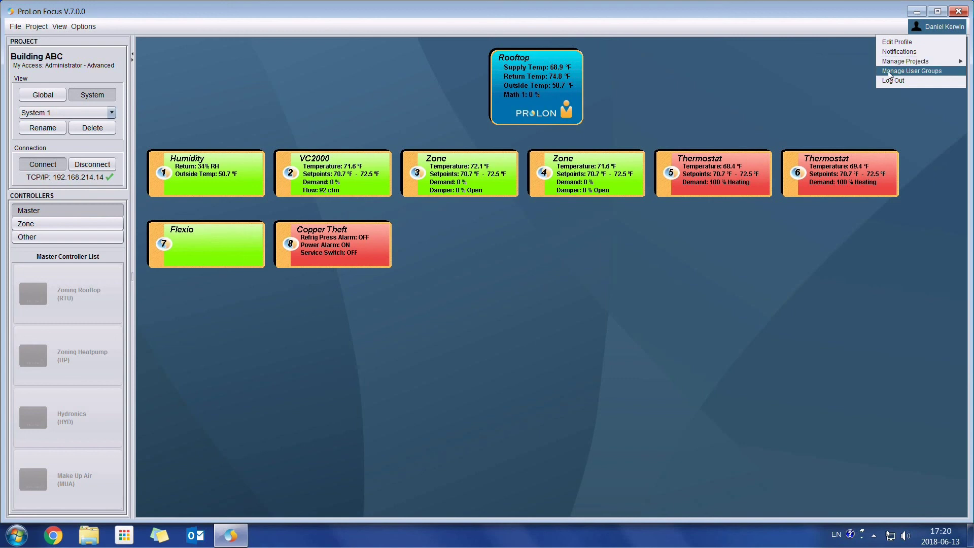
left_click(914, 71)
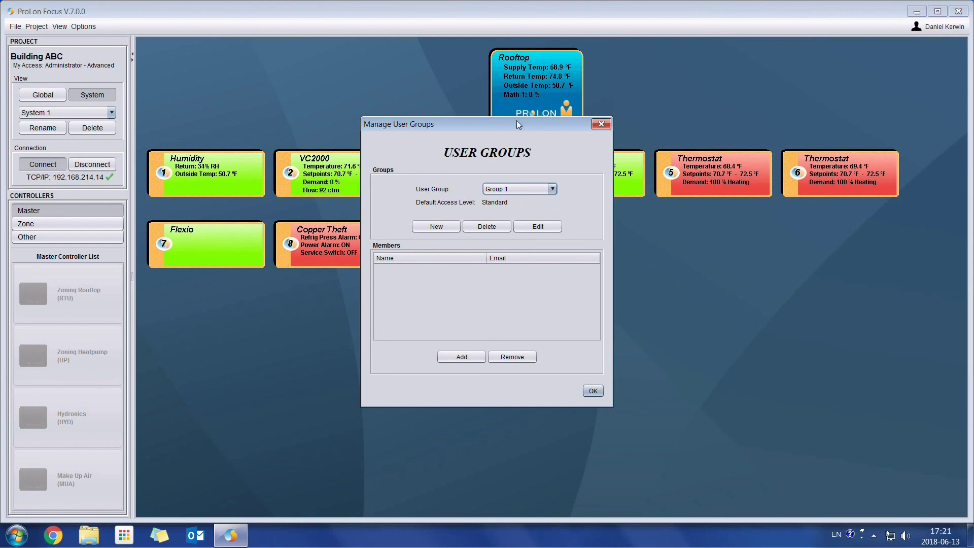
left_click_drag(516, 121, 699, 116)
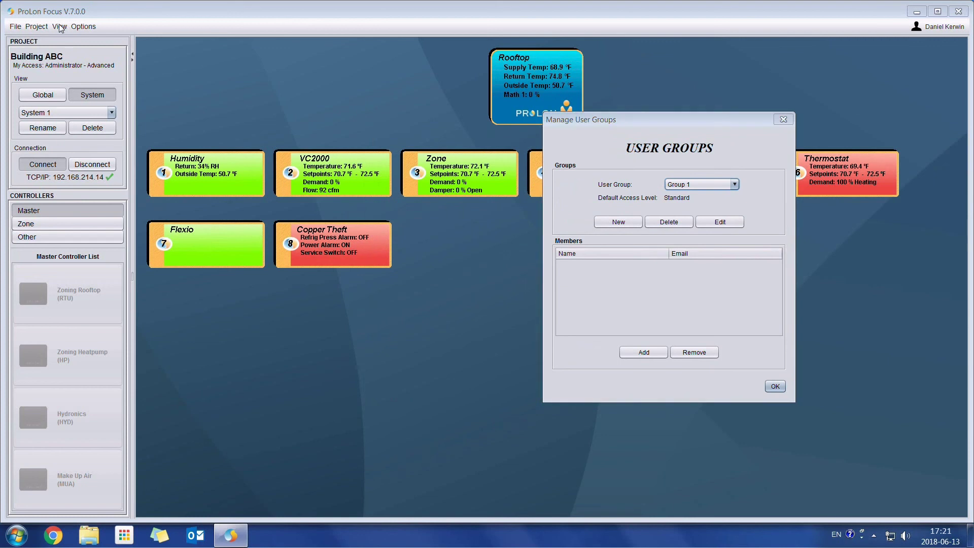
left_click(780, 387)
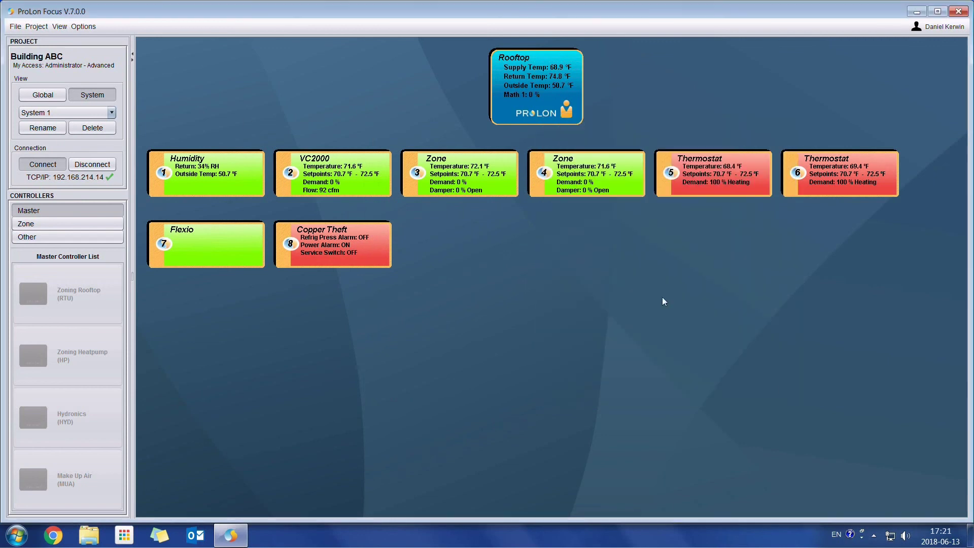
- Examine the options for sharing the Building ABC project with an individual participant or a user group, without adding anyone
left_click(38, 27)
left_click(41, 57)
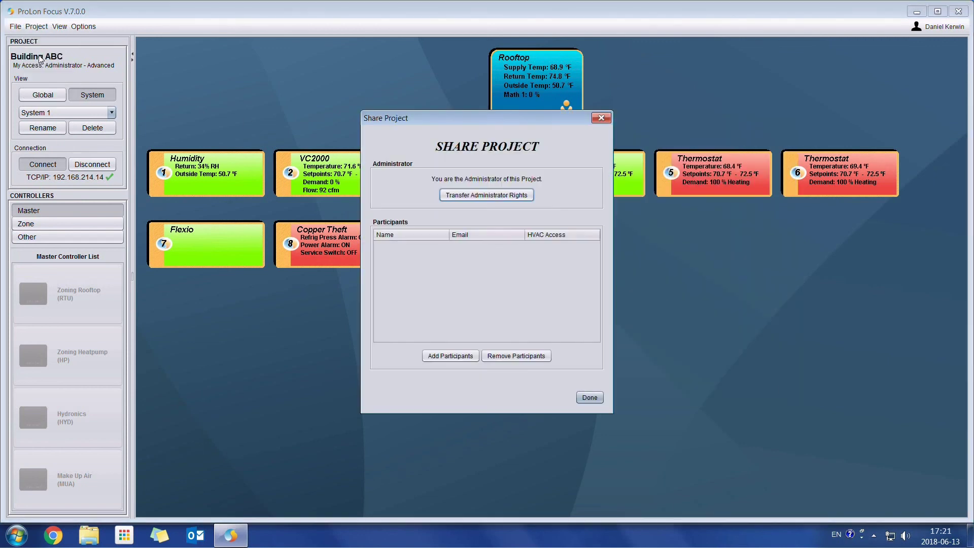
left_click(444, 357)
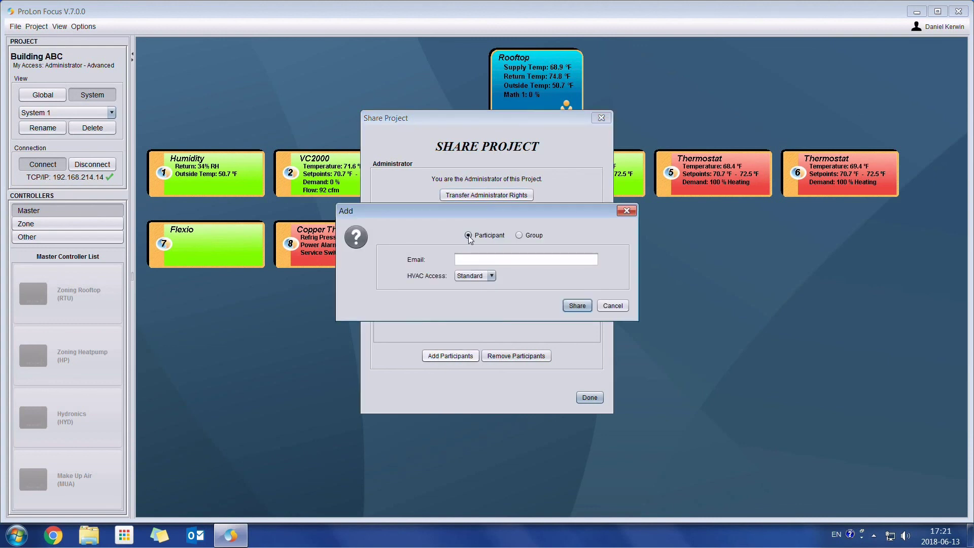
left_click(464, 260)
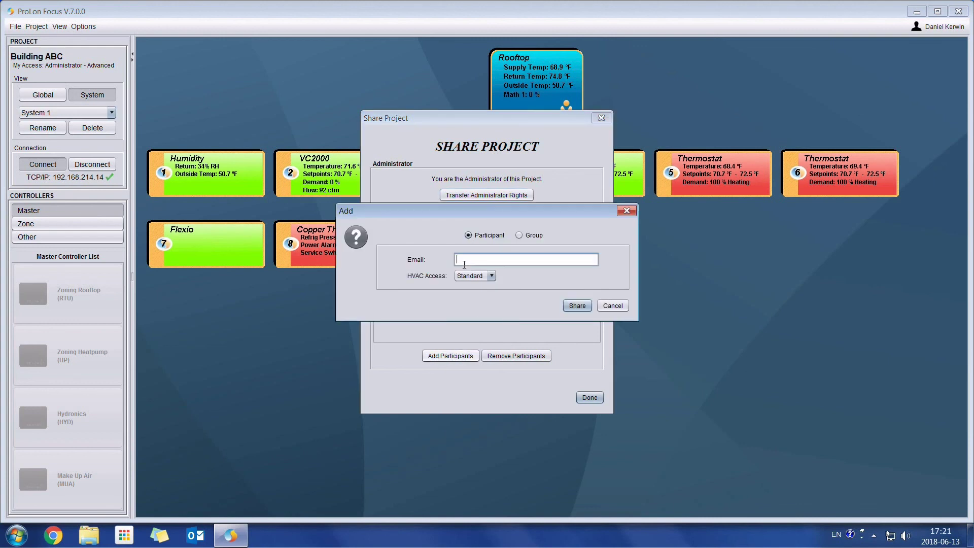
left_click(527, 236)
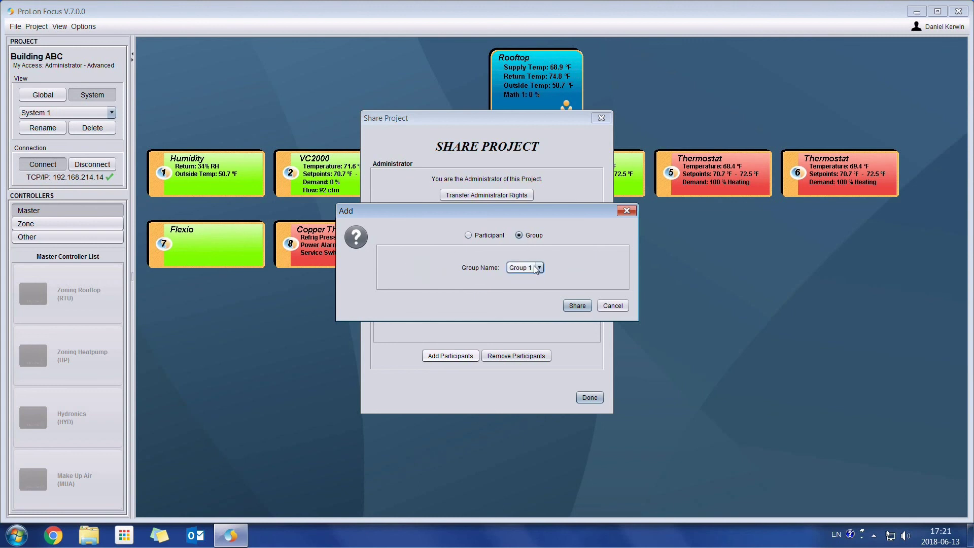
left_click(611, 306)
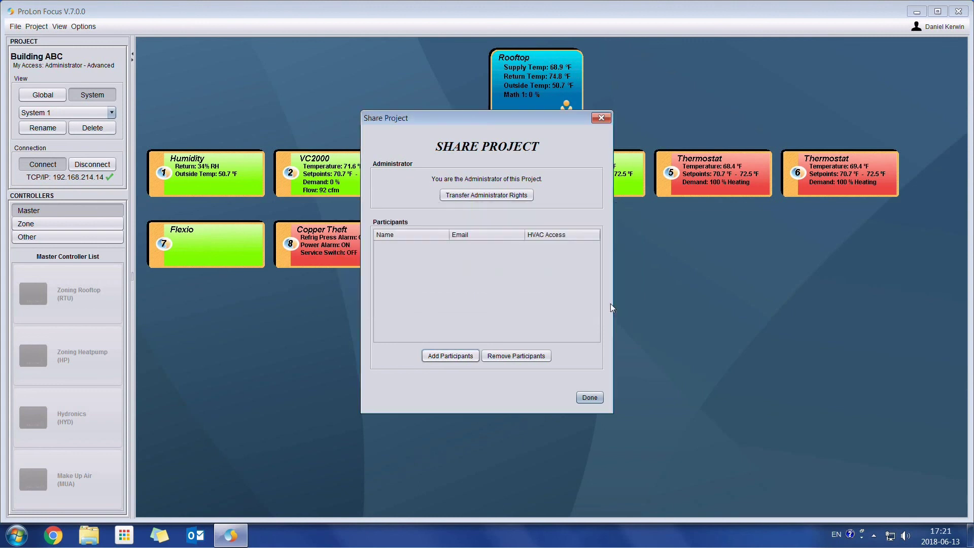
- Close project sharing, examine how a member is added to user group Group 1 by email without adding anyone, and close group management
left_click(590, 397)
left_click(940, 27)
mouse_move(926, 62)
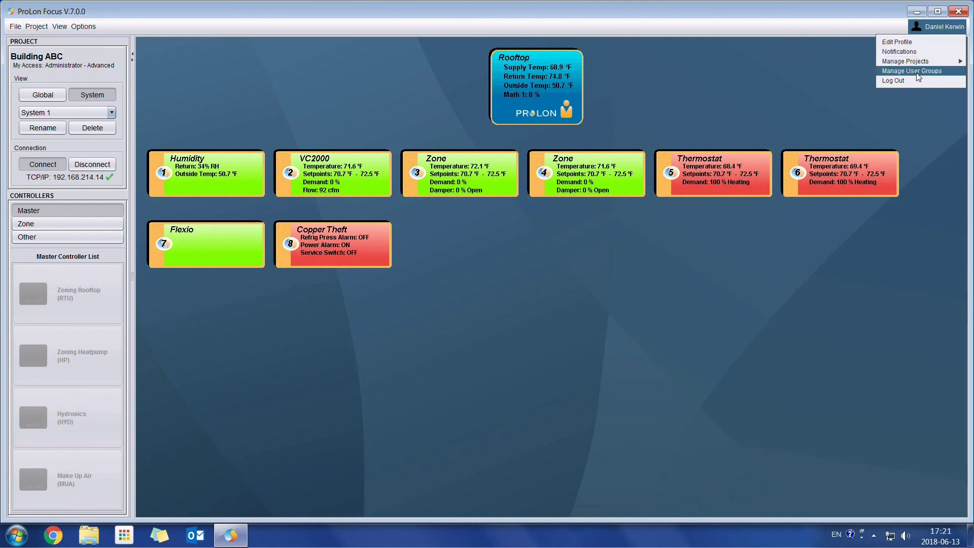
left_click(917, 71)
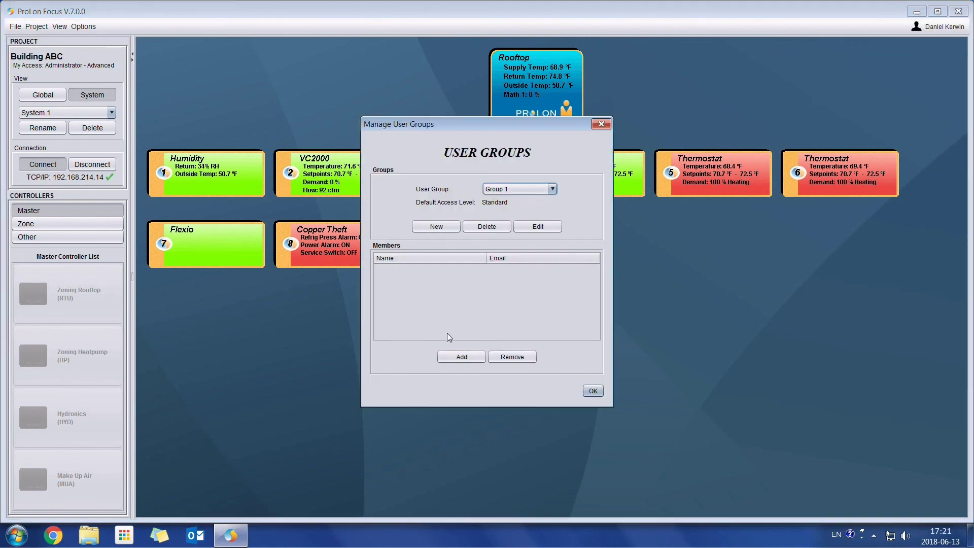
left_click(457, 355)
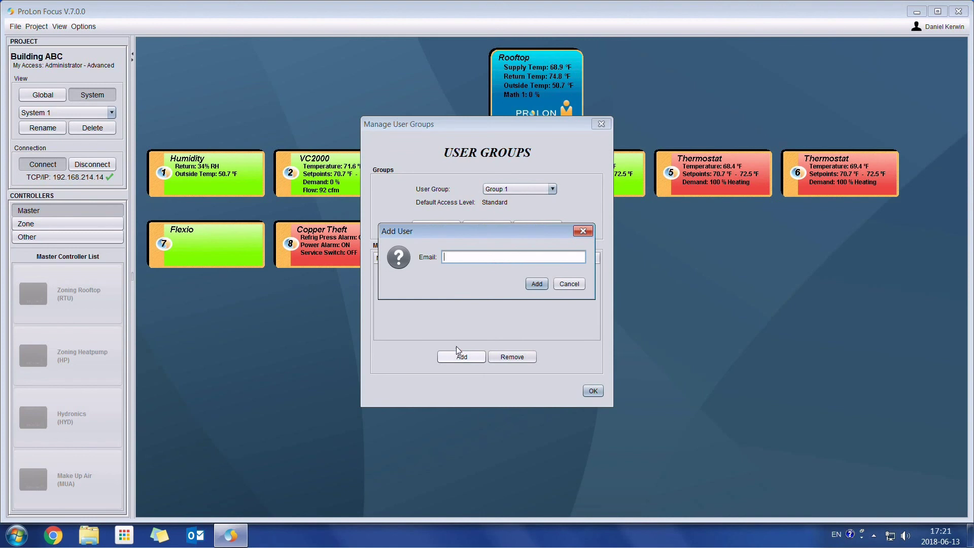
left_click(572, 284)
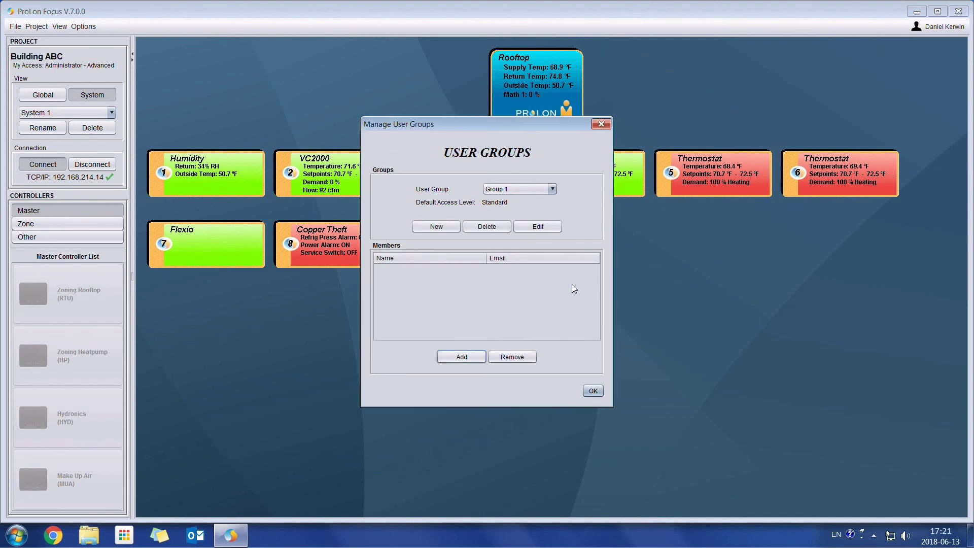
left_click(594, 391)
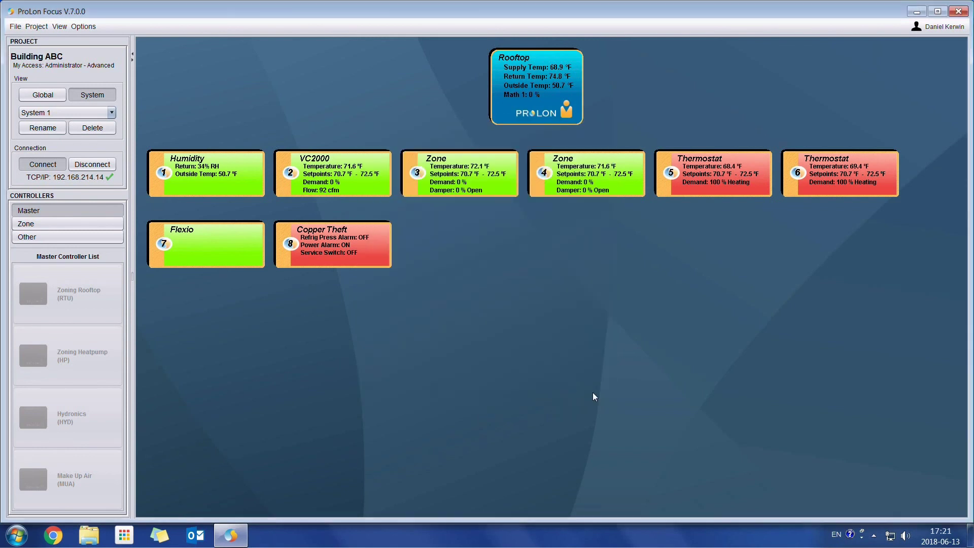
left_click(956, 25)
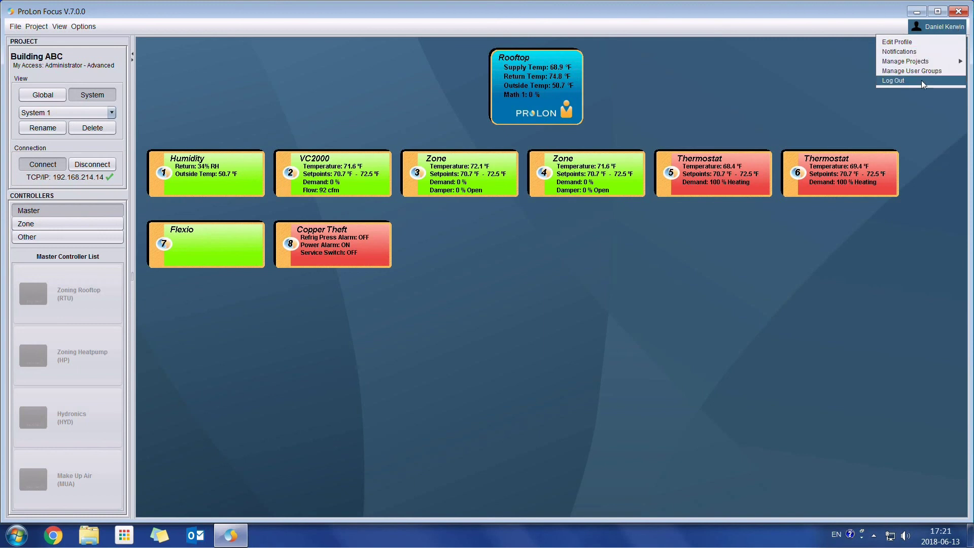
left_click(794, 89)
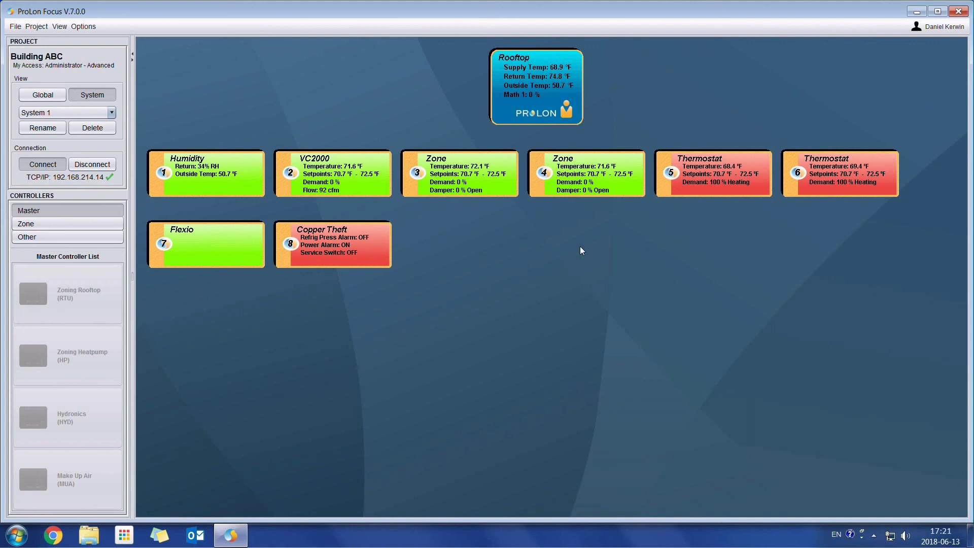